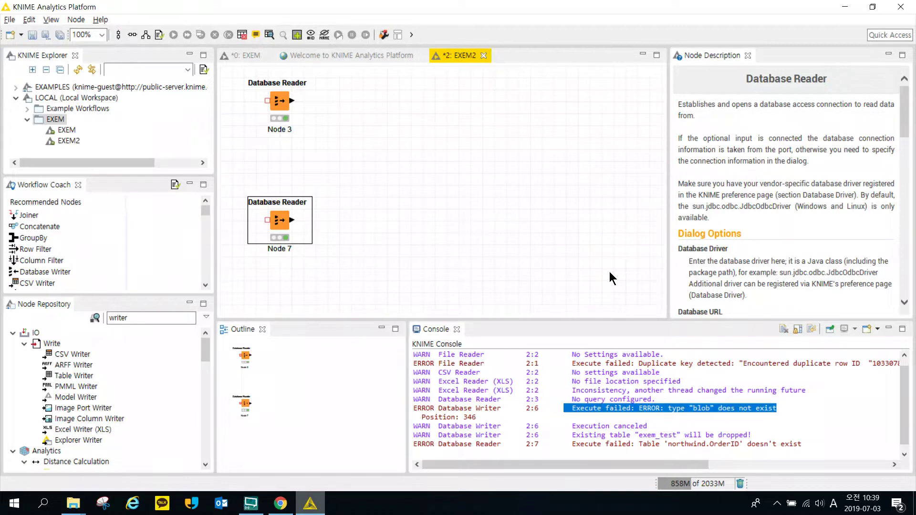
Step: Clear the search term from the node repository and empty the console log
left_click(159, 318)
key("BackSpace")
left_click(448, 270)
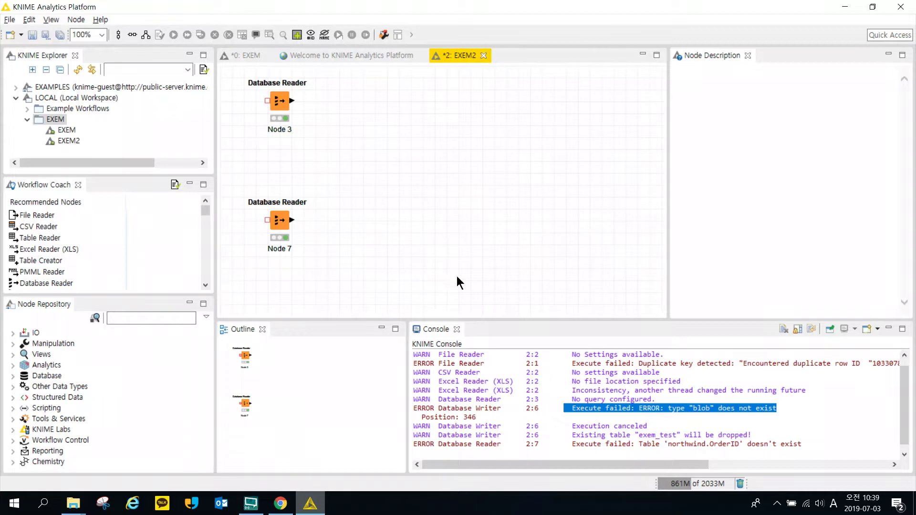
left_click(783, 329)
left_click(524, 197)
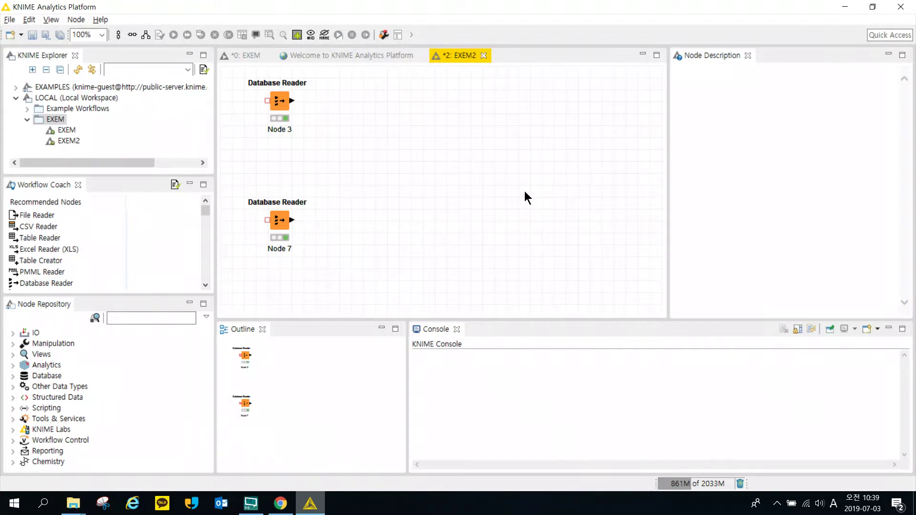
Step: Switch to Chrome, examine the Orders and Employees tables and their EmployeeID columns in the northwind schema diagram, and return to KNIME
left_click(281, 503)
left_click(505, 260)
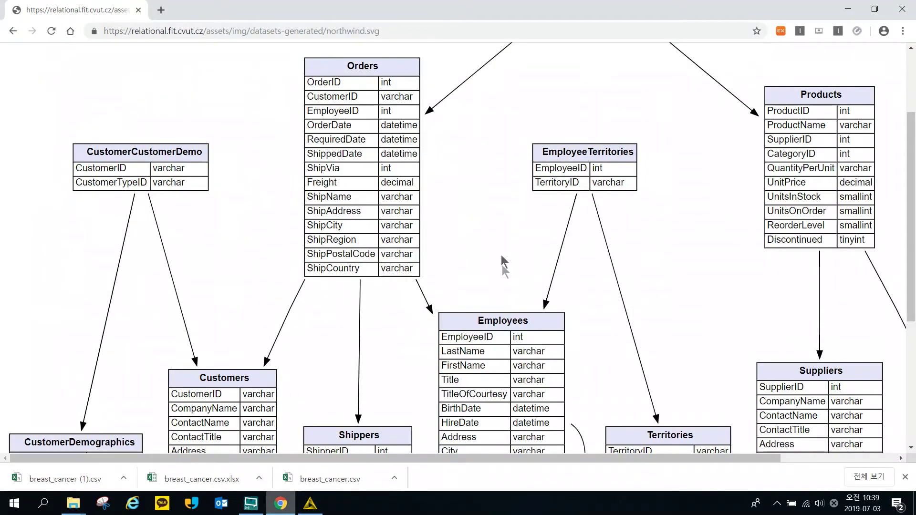
scroll(509, 286, "down", 5)
left_click_drag(454, 81, 472, 346)
scroll(506, 167, "up", 5)
left_click(477, 336)
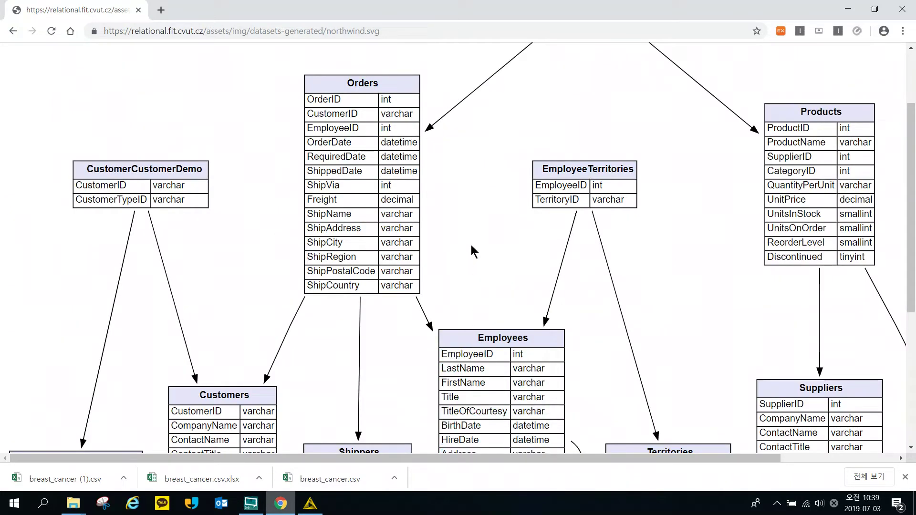
left_click_drag(323, 84, 402, 295)
left_click(402, 295)
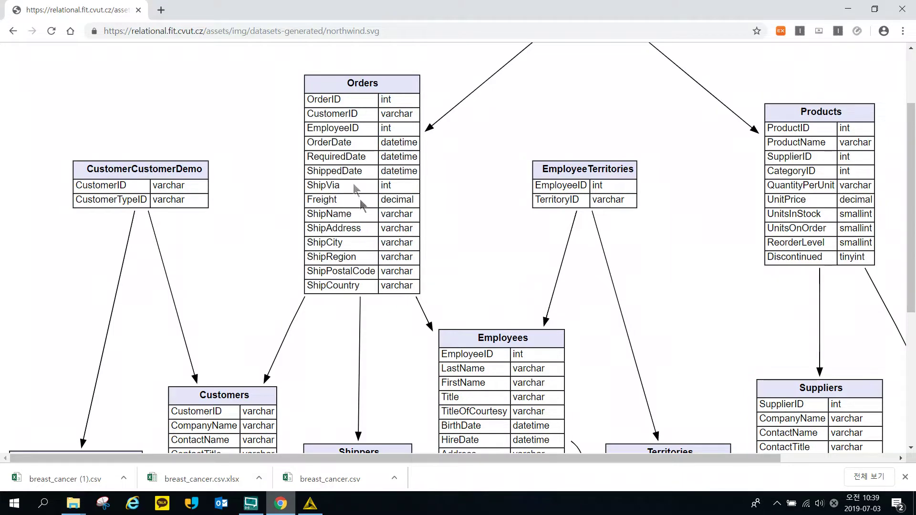
double_click(311, 128)
left_click(404, 128)
double_click(334, 128)
mouse_move(334, 128)
left_mouse_down()
mouse_move(295, 128)
mouse_move(326, 129)
left_mouse_up()
left_click(326, 128)
scroll(468, 173, "down", 3)
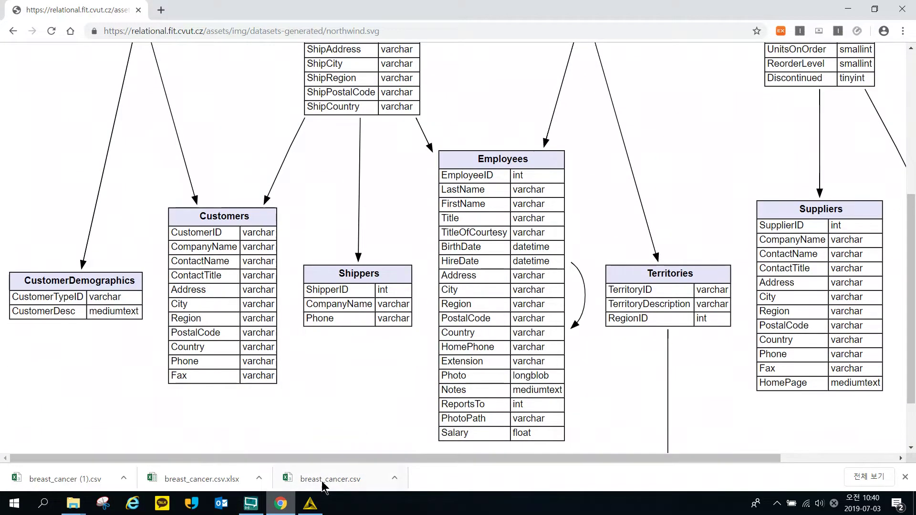
left_click(848, 9)
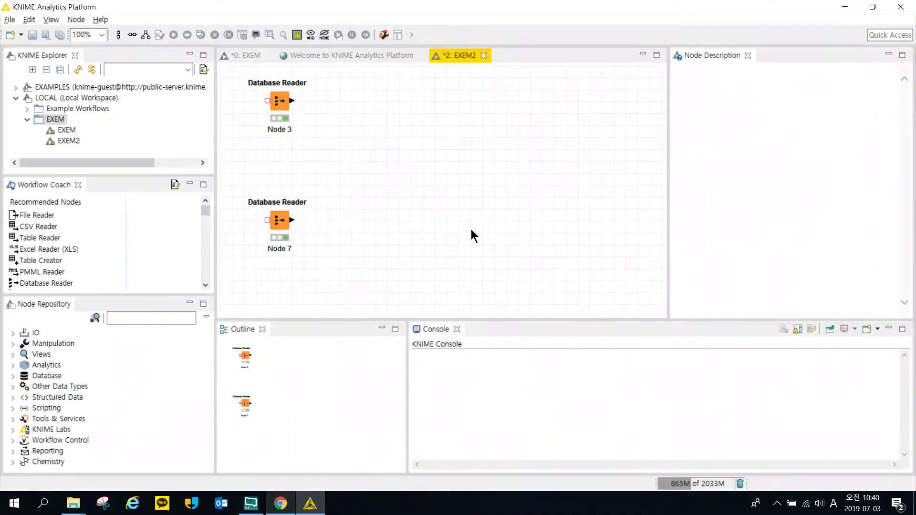
Step: Review the database URL and the Employees query in Node 3's Database Reader settings and close them without changes
double_click(282, 106)
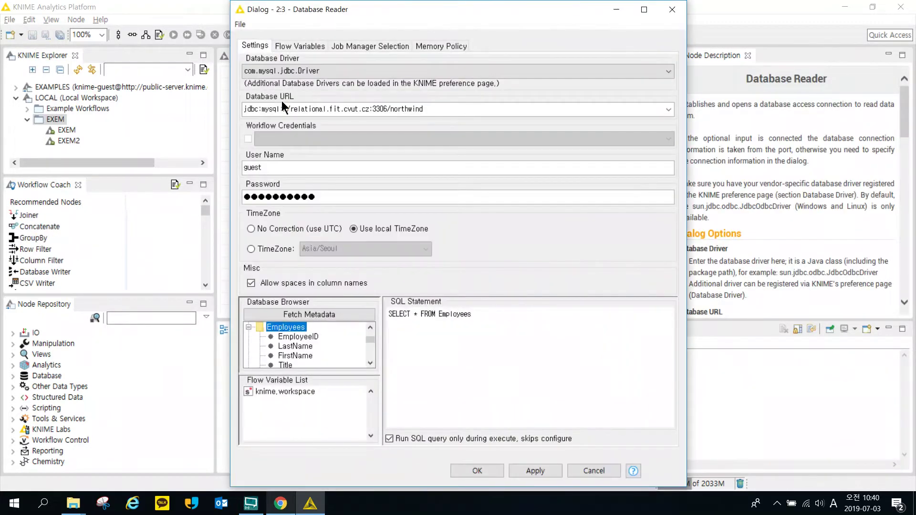
left_click(436, 110)
left_click_drag(479, 111, 200, 96)
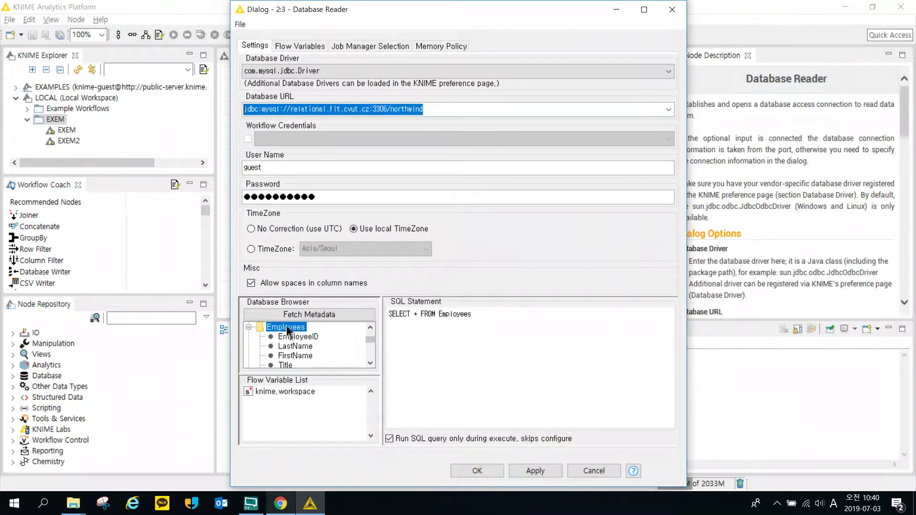
double_click(439, 315)
left_click(525, 336)
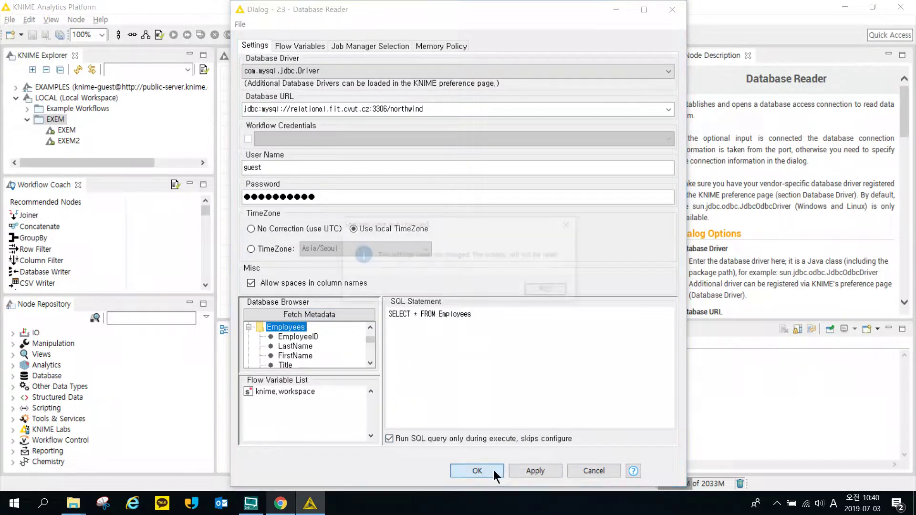
left_click(479, 470)
left_click(548, 292)
Step: Review the Orders query in Node 7's Database Reader settings and close them without changes
double_click(279, 223)
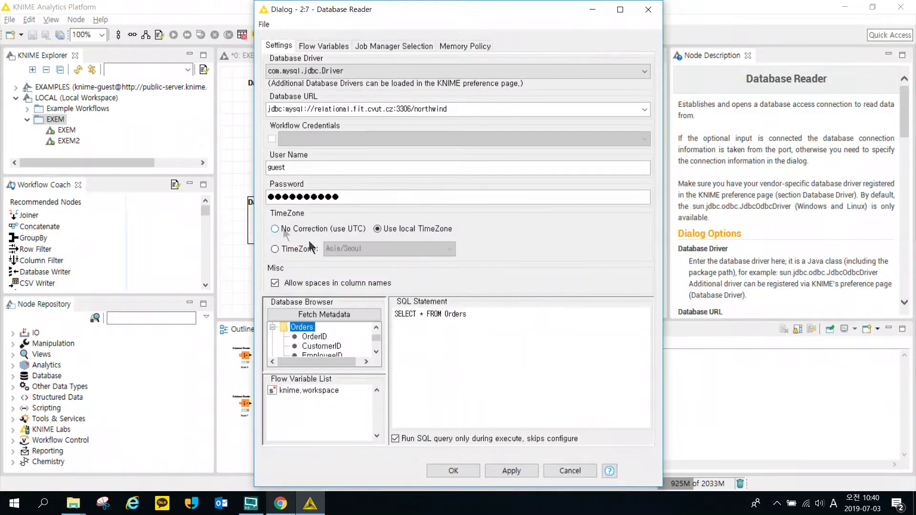
left_click_drag(470, 315, 447, 315)
left_click(475, 316)
left_click(468, 470)
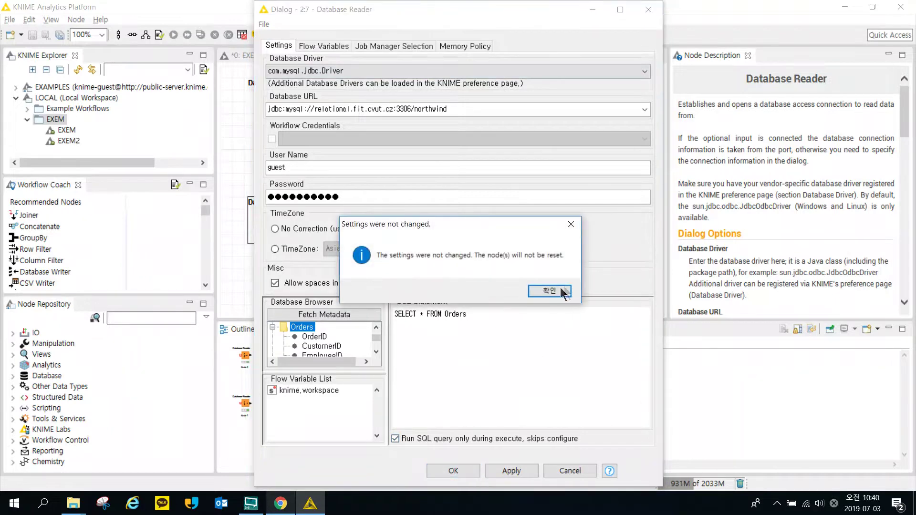
left_click(566, 291)
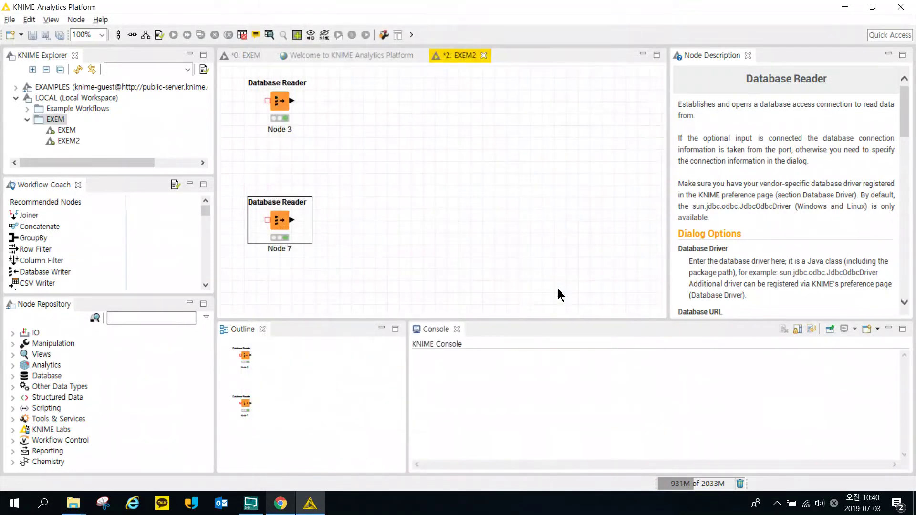
Step: Recheck Node 3's Database Reader configuration and leave it as it is
double_click(284, 102)
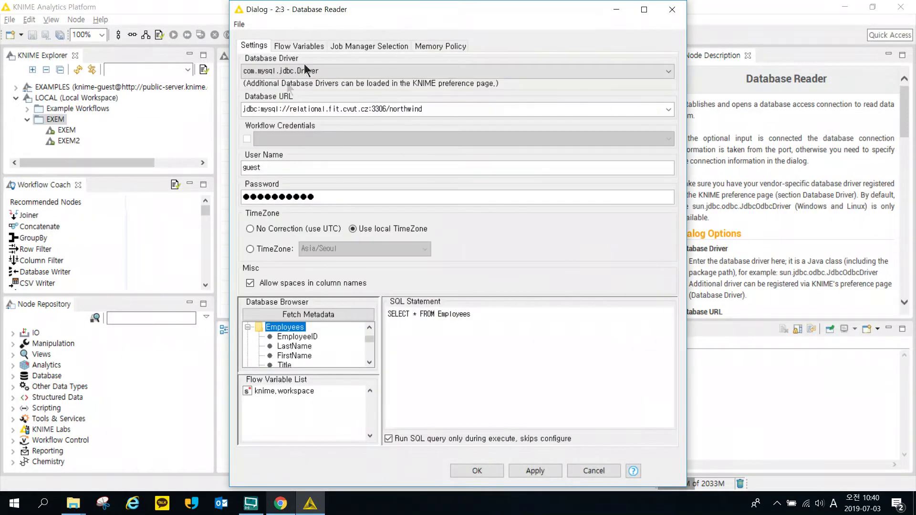
left_click(485, 469)
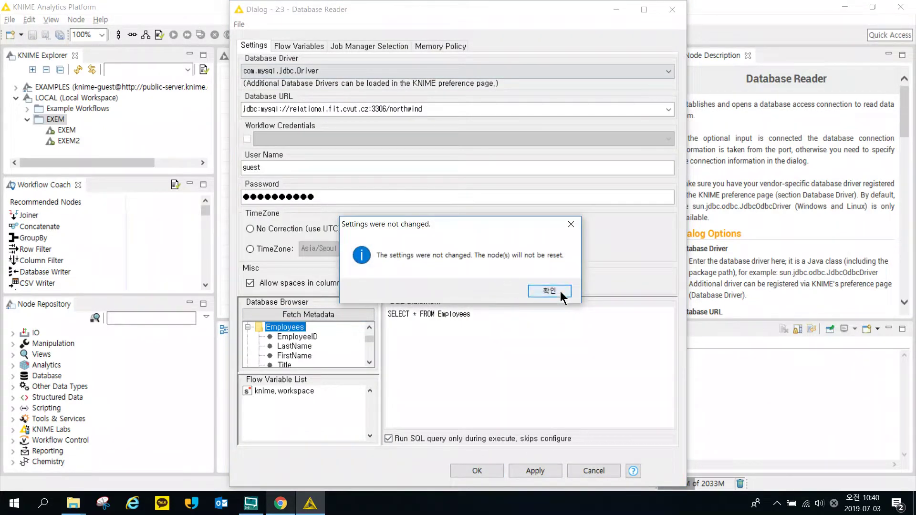
left_click(550, 291)
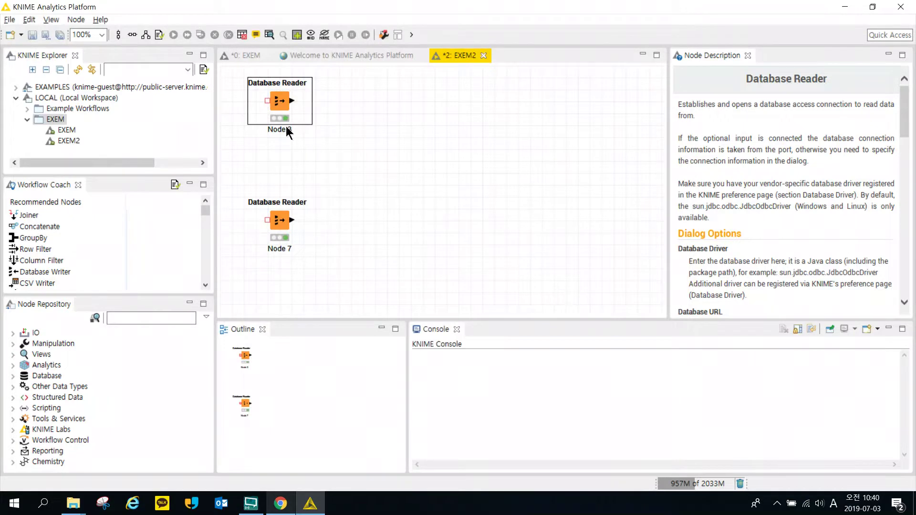
Step: Select both Database Reader nodes and move them together slightly down and to the left on the canvas
left_click(341, 157)
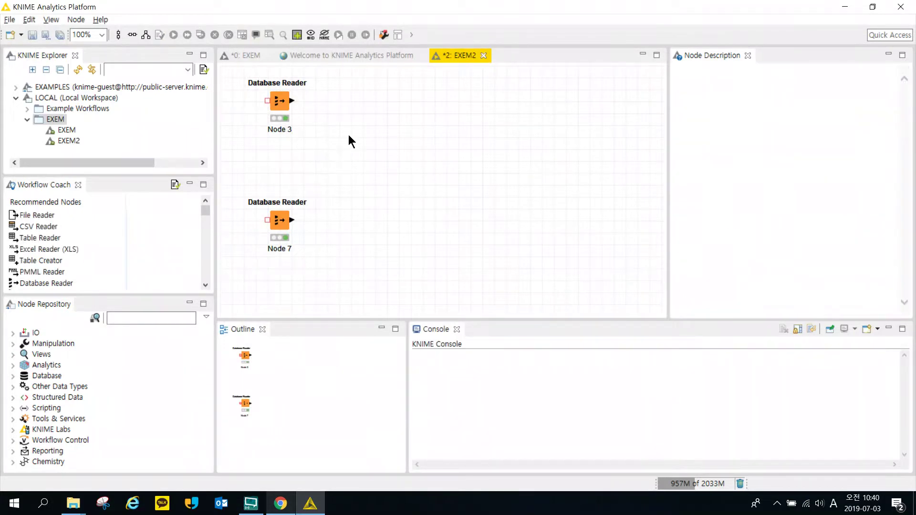
left_click_drag(359, 100, 260, 279)
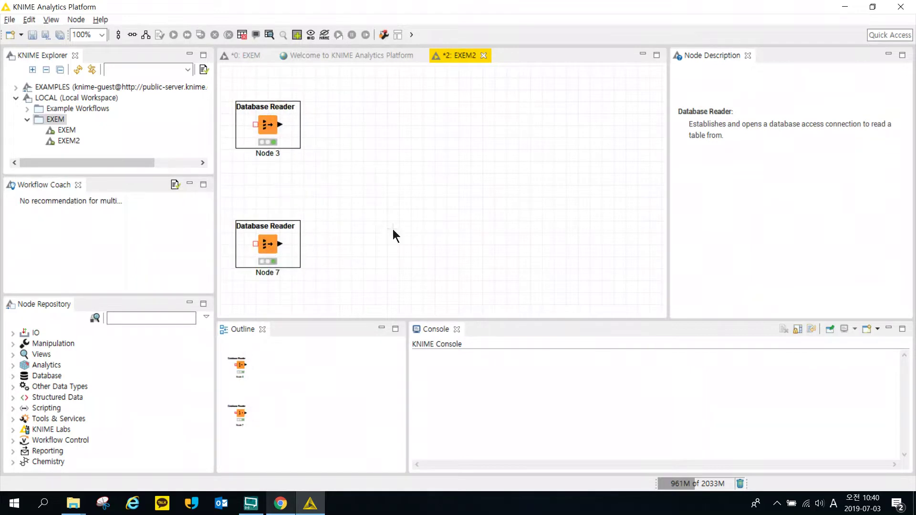
left_click(394, 234)
Step: Find the Joiner node with the search term "join", add it to the workflow, and place it between and beside the two readers
left_click(159, 318)
type("join")
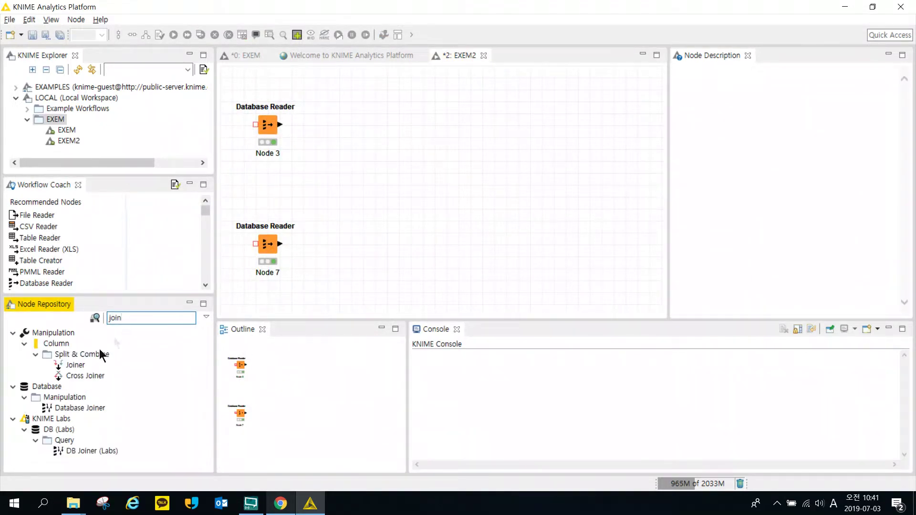
double_click(75, 364)
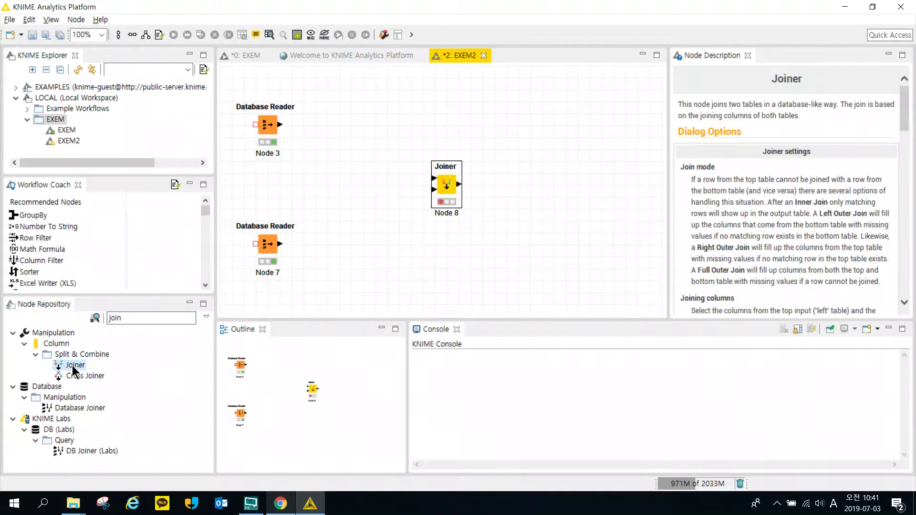
left_click(379, 171)
left_click_drag(449, 190, 432, 184)
left_click(486, 179)
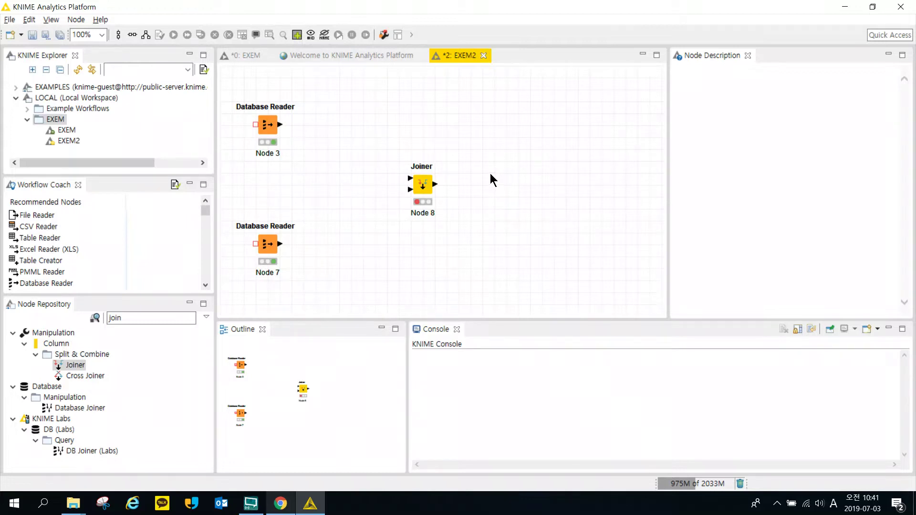
Step: Examine the unconnected Joiner node's join settings beside the workflow and close them without changes
mouse_move(281, 127)
left_click(425, 189)
double_click(425, 189)
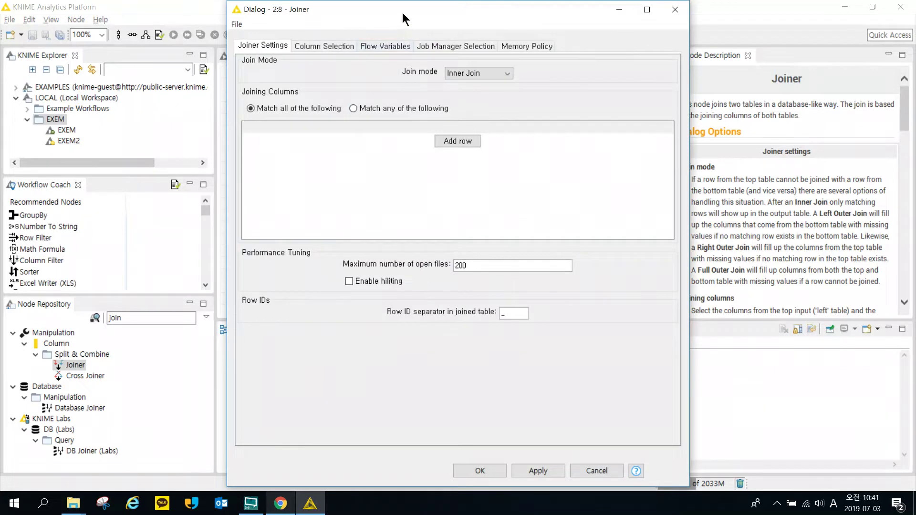
left_click_drag(403, 14, 741, 92)
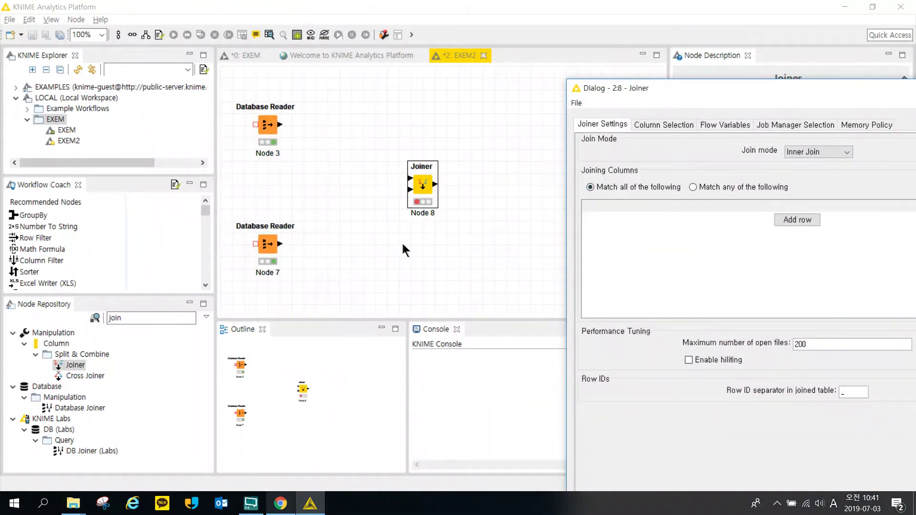
left_click_drag(794, 93, 665, 44)
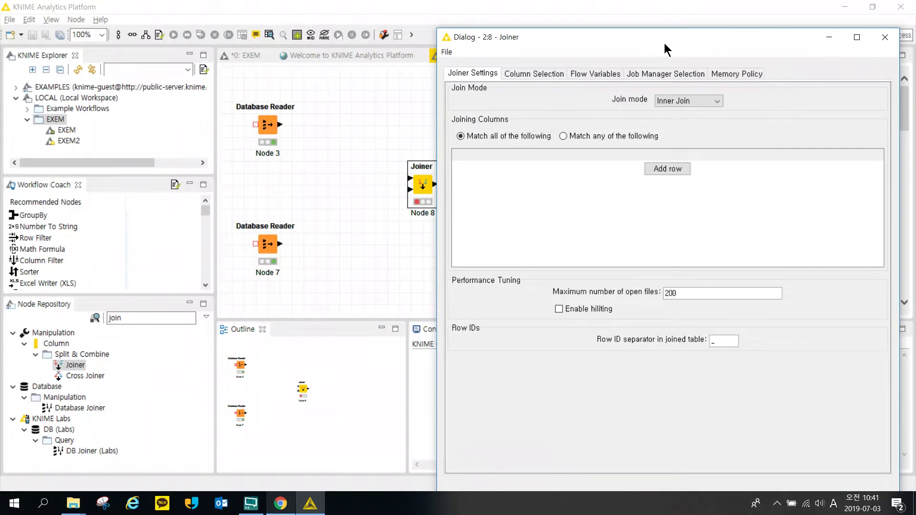
left_click(885, 37)
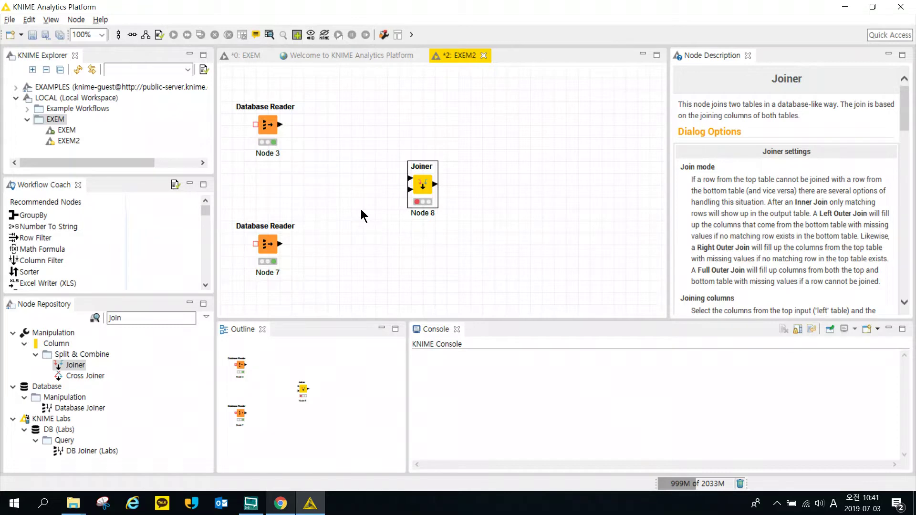
Step: Connect Node 3 to the Joiner's upper input and Node 7 to its lower input, checking the readers' settings and the console warning
left_click_drag(280, 125, 410, 184)
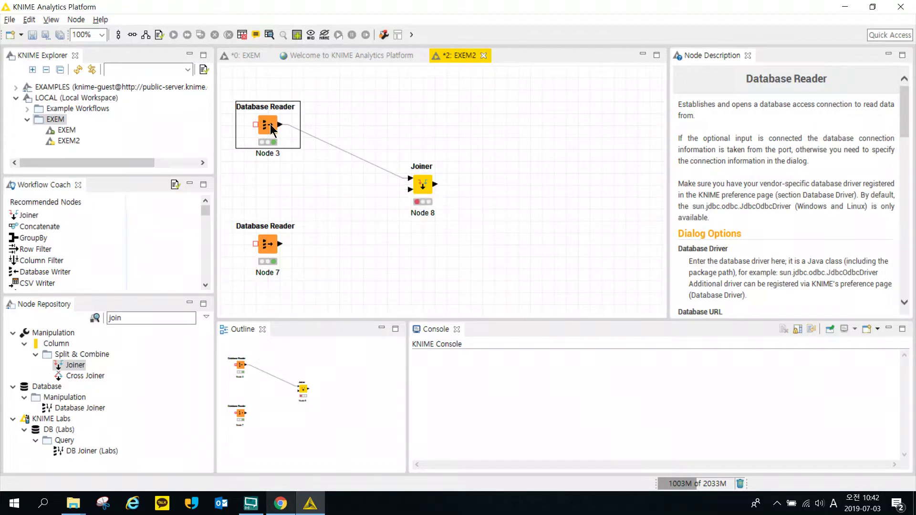
double_click(270, 129)
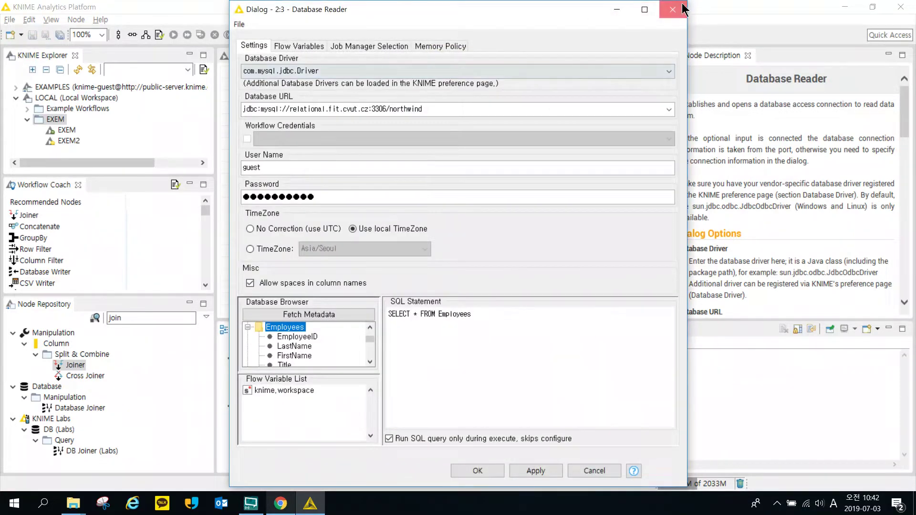
left_click(670, 10)
left_click_drag(280, 244, 412, 194)
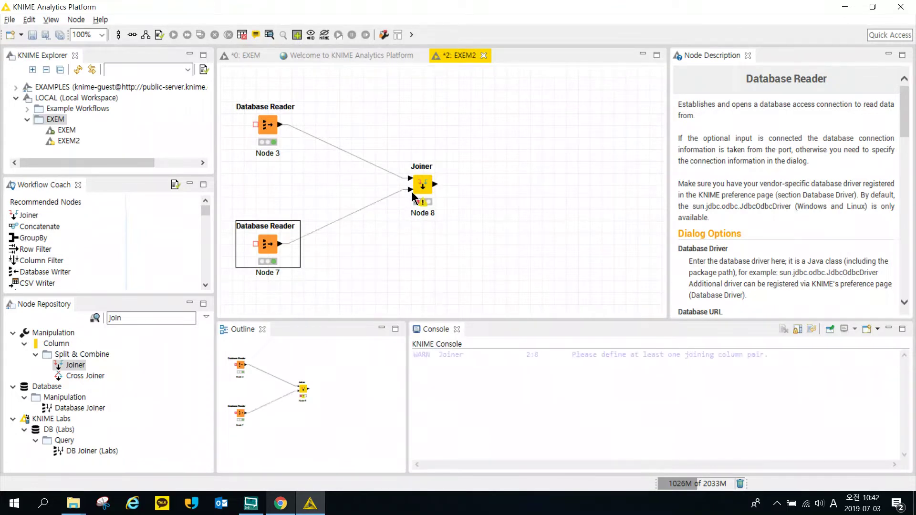
double_click(267, 246)
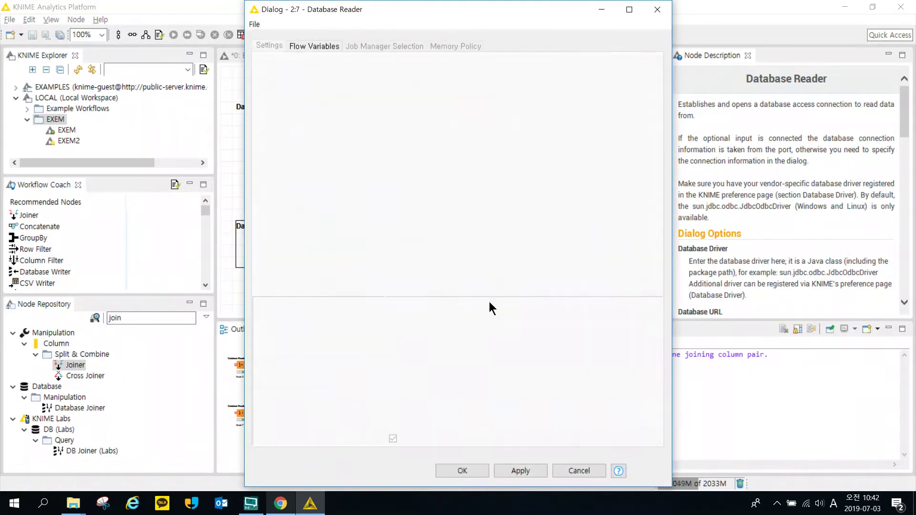
left_click(659, 10)
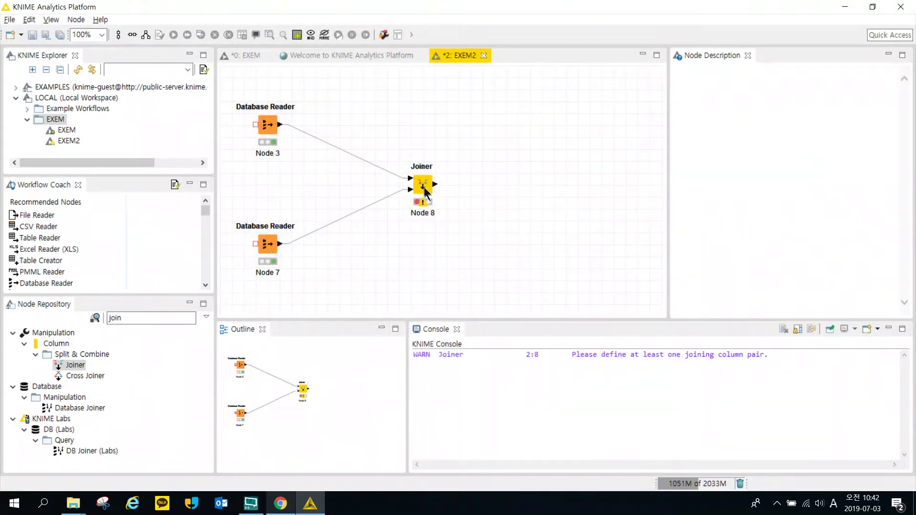
left_click_drag(770, 357, 413, 355)
left_click(531, 237)
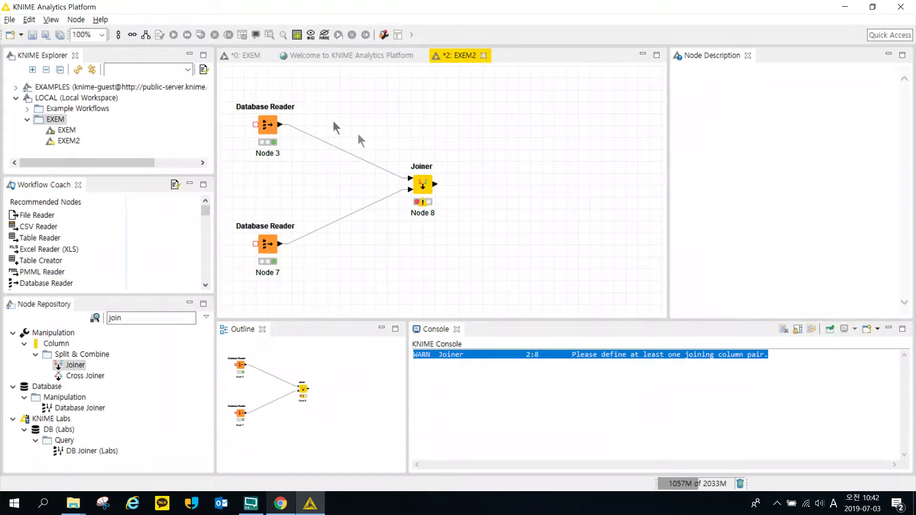
Step: Open the Joiner's settings, try the Left Outer and Full Outer join modes, and set the join mode to Inner Join
double_click(421, 189)
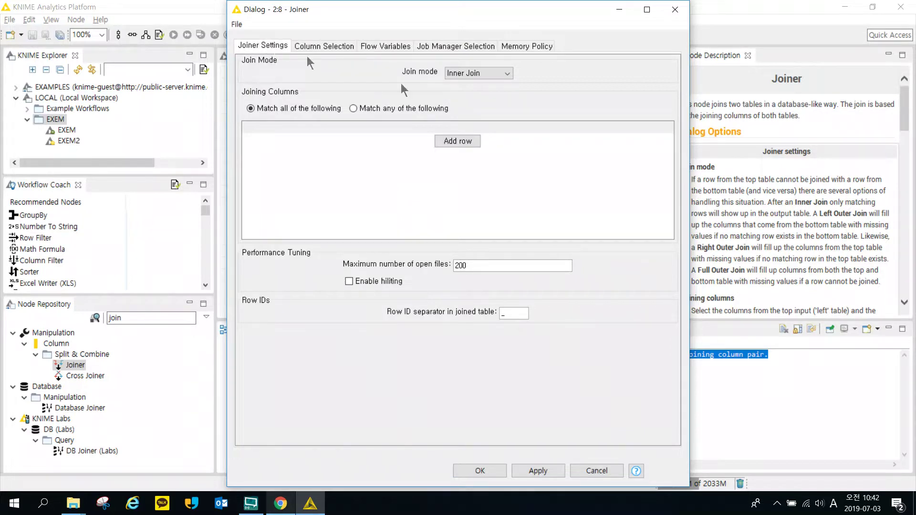
left_click(490, 76)
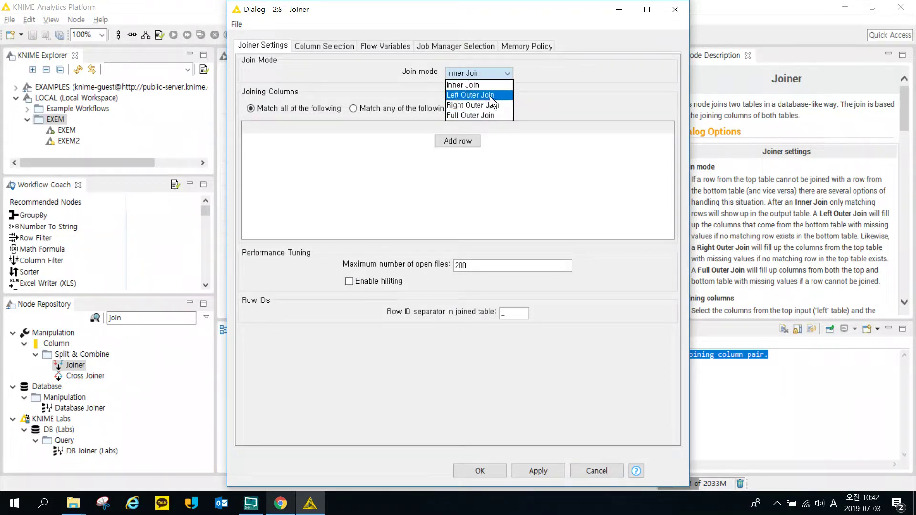
left_click(491, 96)
left_click(507, 73)
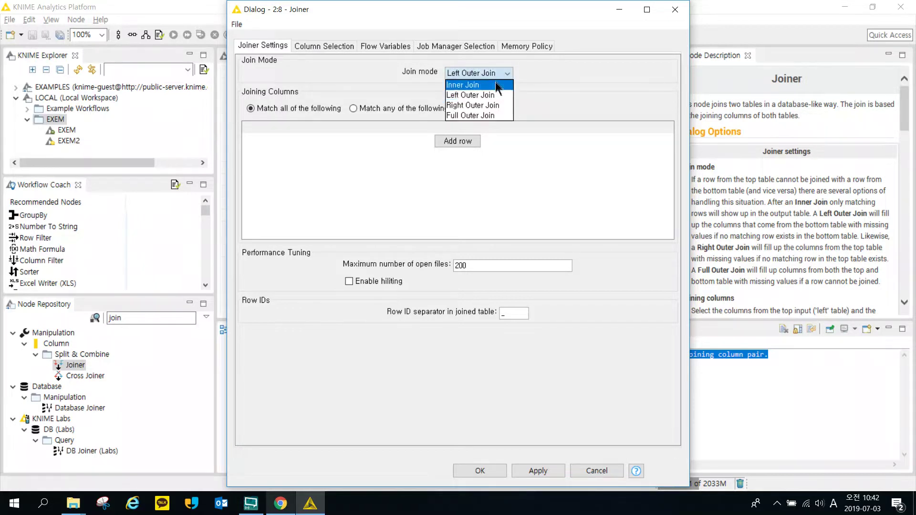
left_click(493, 114)
left_click(496, 73)
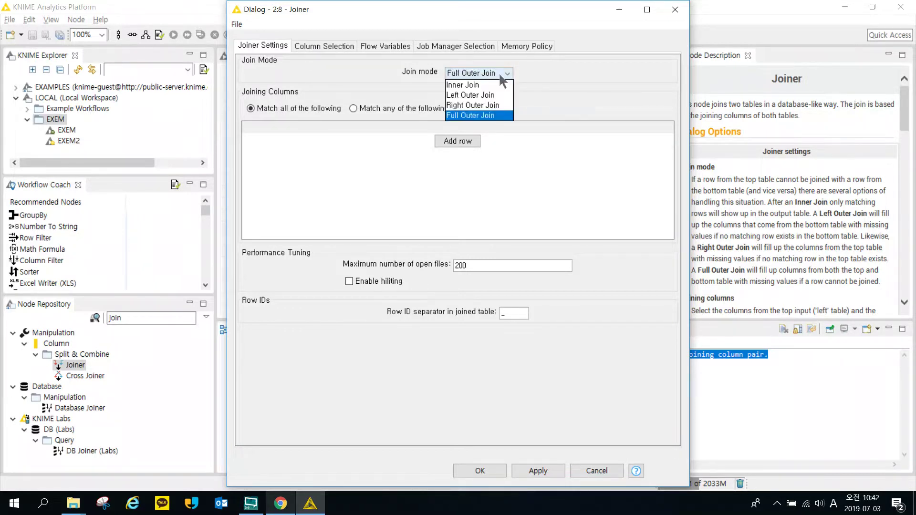
left_click(491, 84)
left_click(499, 73)
left_click(492, 94)
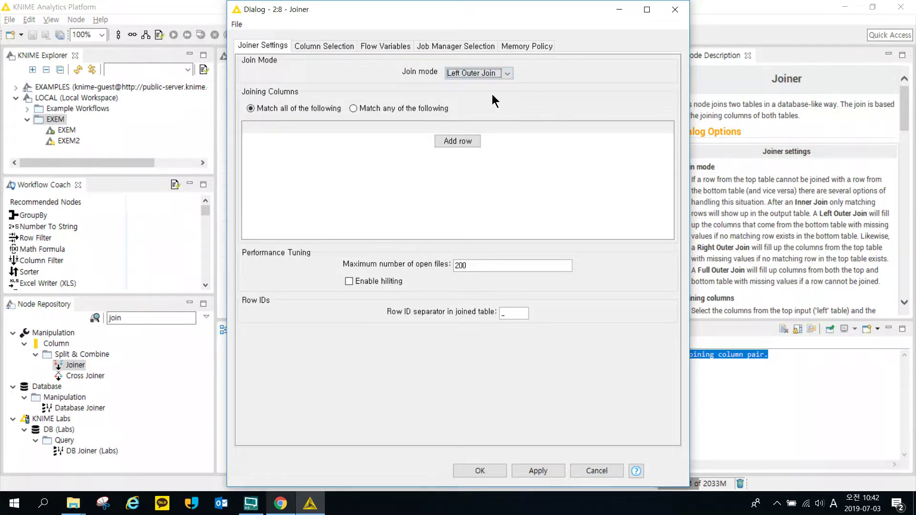
left_click(491, 73)
left_click(491, 87)
Step: Add a joining column pair matching EmployeeID of the left table to EmployeeID of the right table and confirm the Joiner settings
left_click(470, 140)
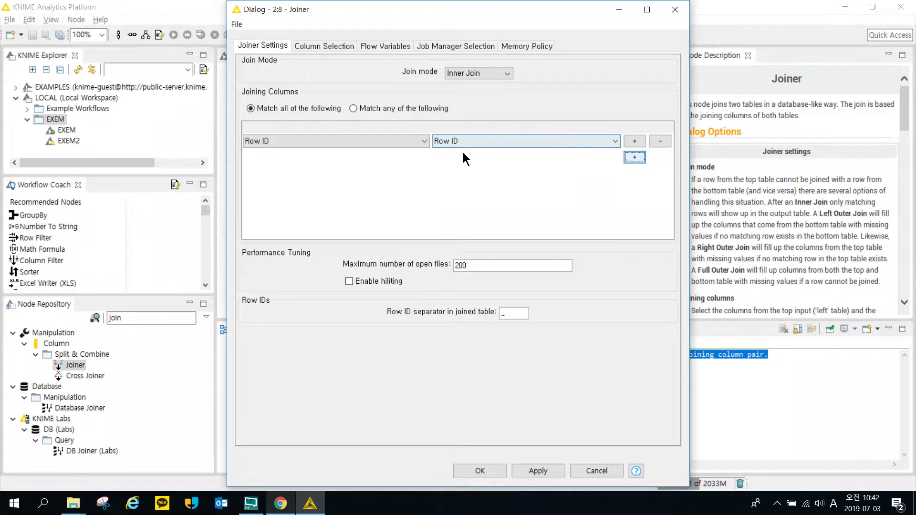
left_click(408, 141)
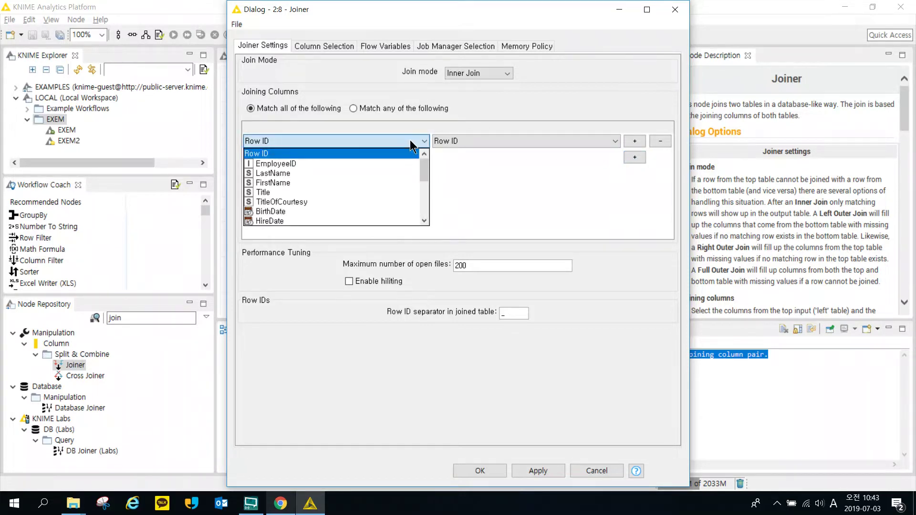
left_click(384, 163)
left_click(470, 140)
left_click(503, 184)
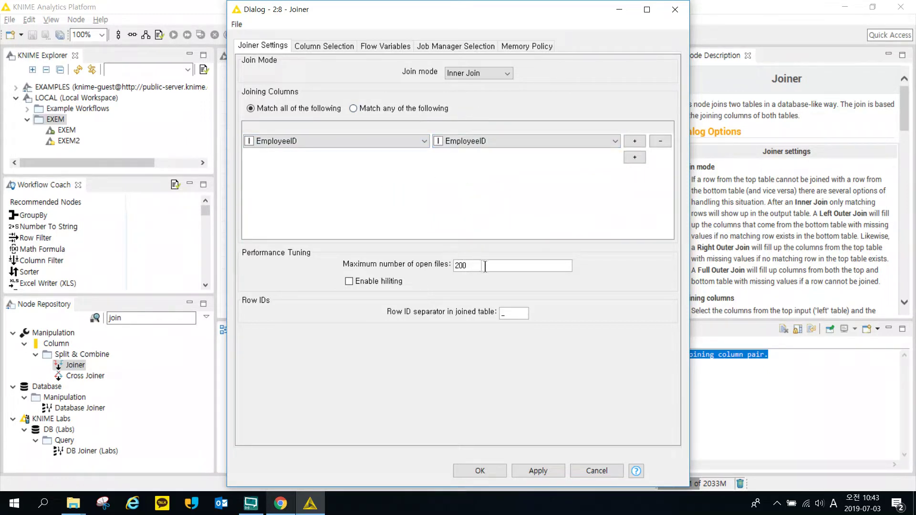
left_click(499, 283)
left_click_drag(522, 313, 502, 313)
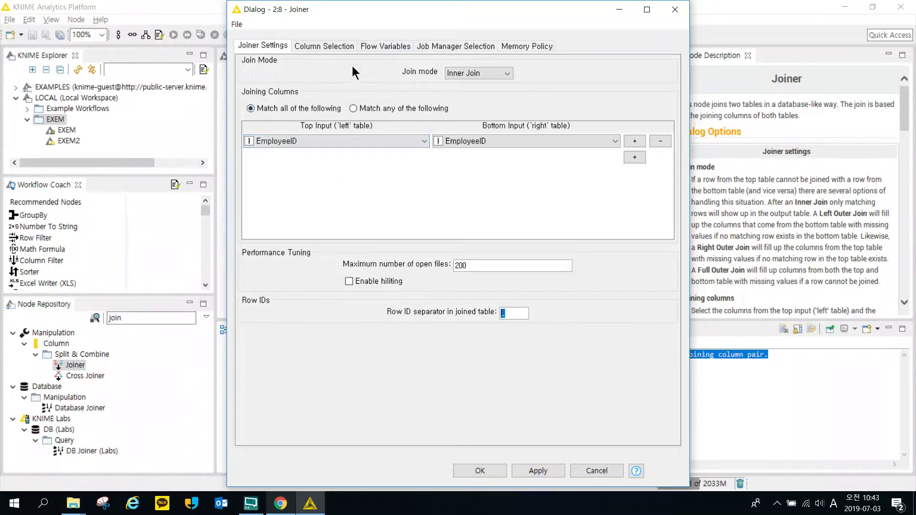
left_click(532, 470)
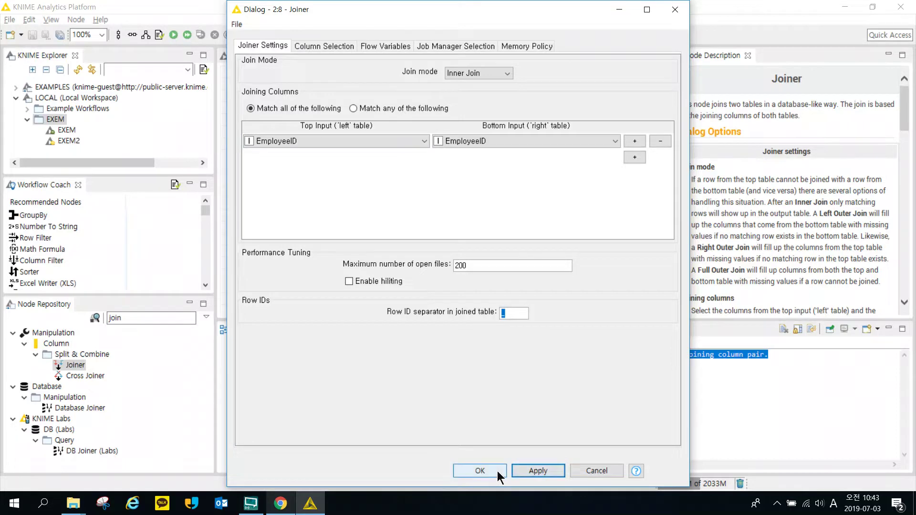
left_click(489, 470)
Step: Examine the database output tables of Node 3 and Node 7, closing each one after viewing
right_click(271, 131)
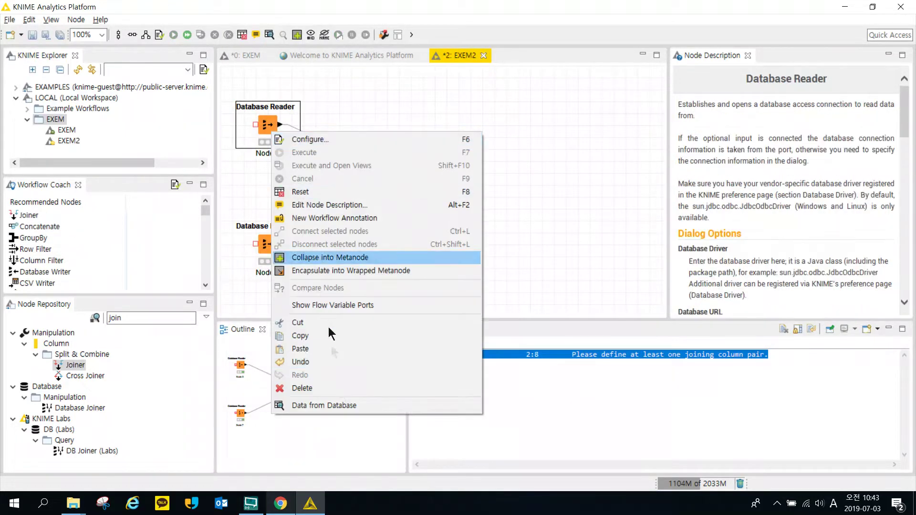
left_click(345, 407)
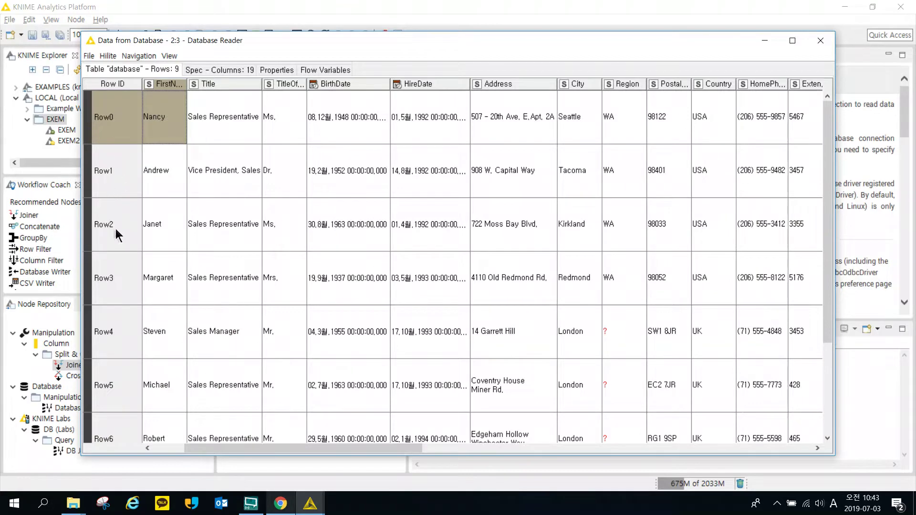
left_click(821, 40)
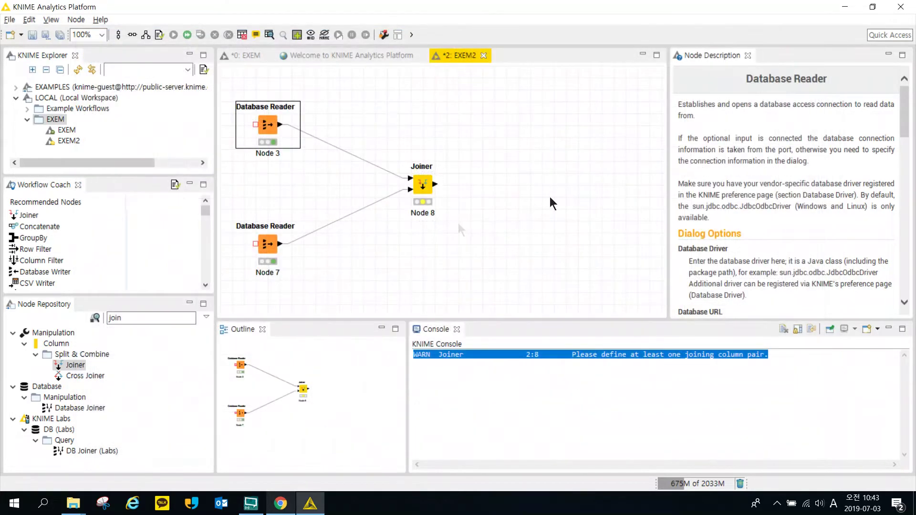
right_click(273, 248)
left_click(335, 480)
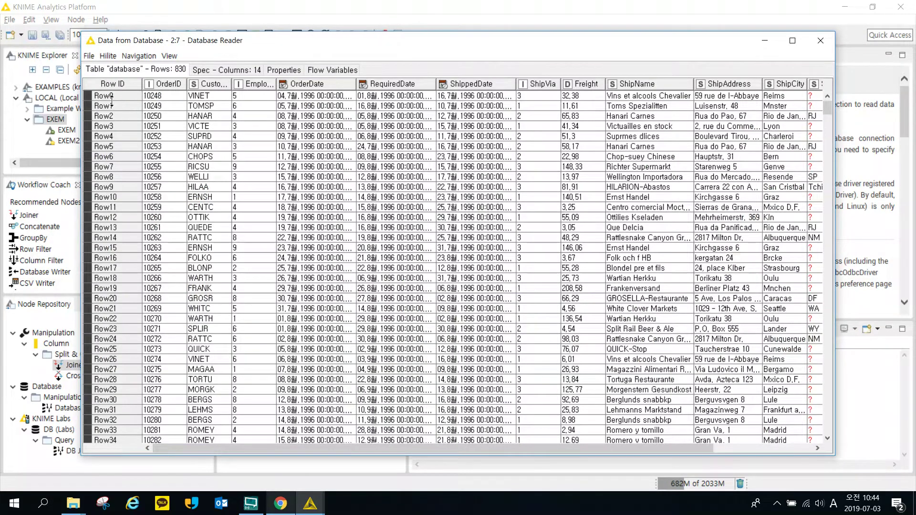
left_click(820, 41)
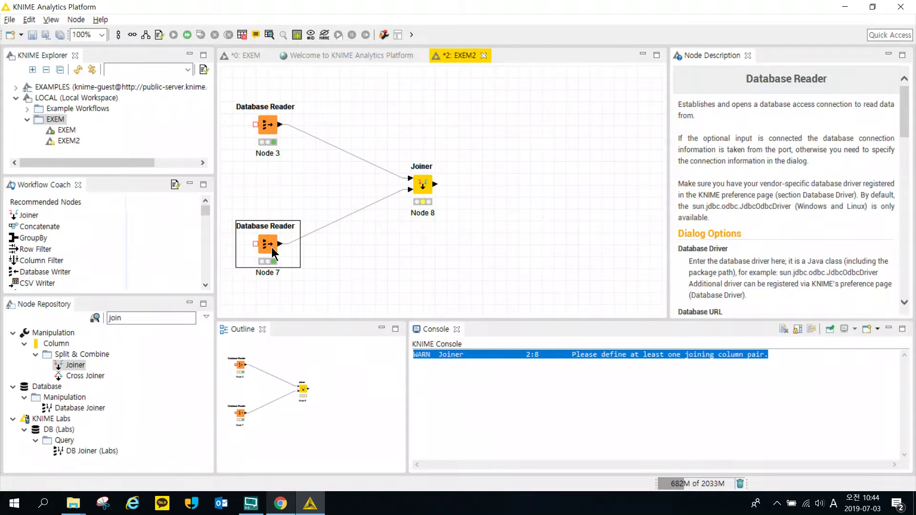
Step: Set the Joiner's Row ID separator in the joined table to "___" and check the saved settings
double_click(422, 186)
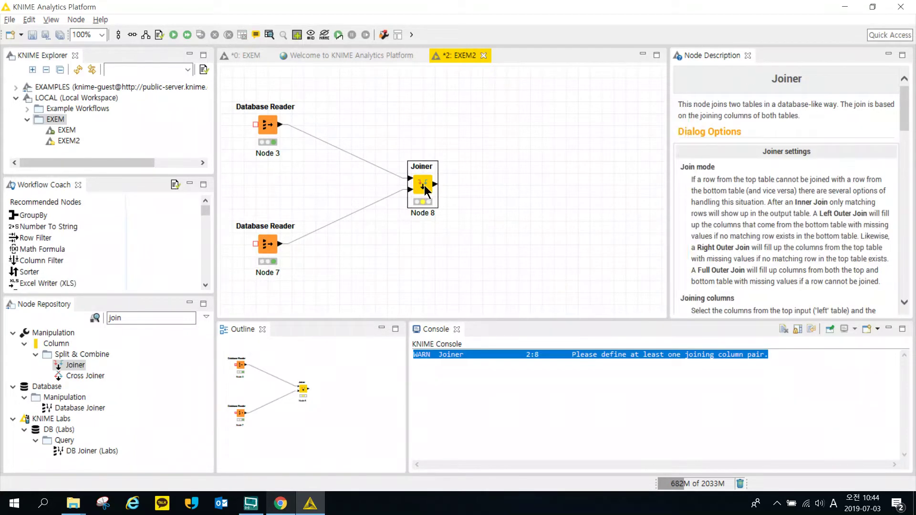
double_click(511, 311)
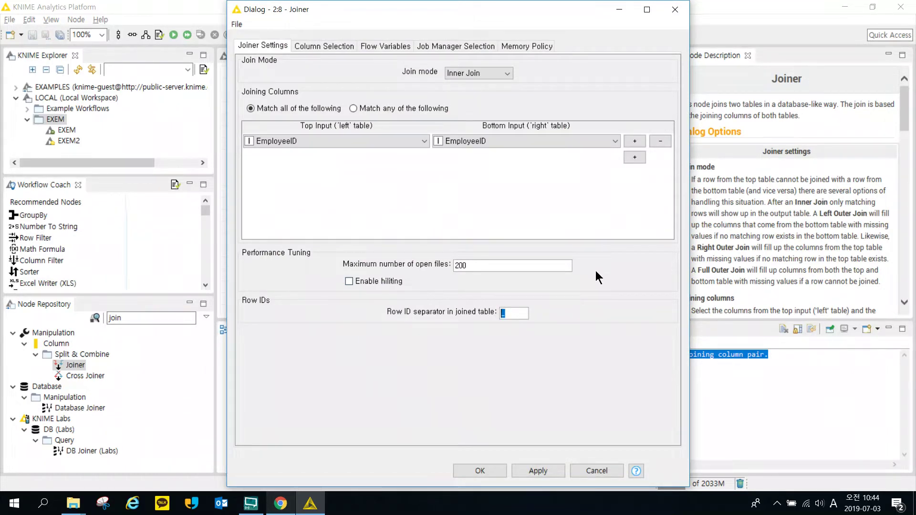
type("___")
left_click(480, 470)
double_click(420, 188)
left_click(486, 473)
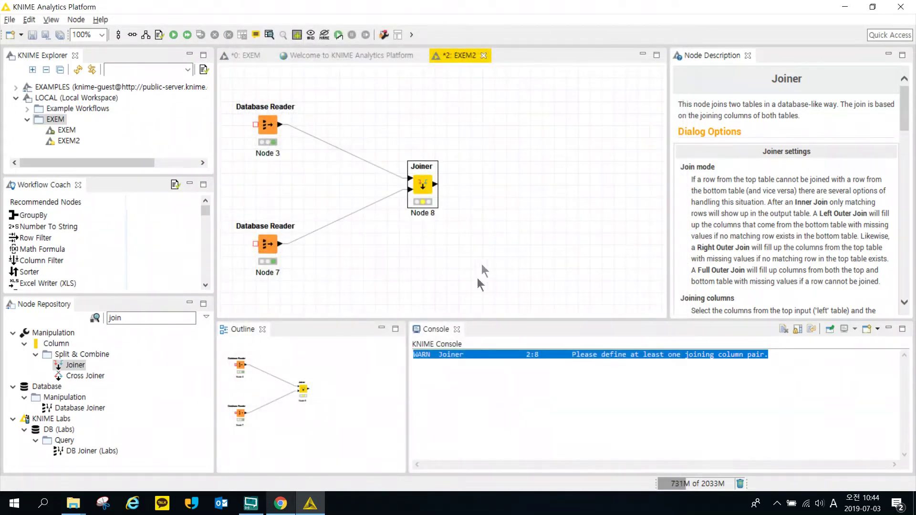
Step: Execute the Joiner and open its joined table, widening the Row ID and EmployeeID columns
key("F7")
right_click(427, 187)
left_click(484, 456)
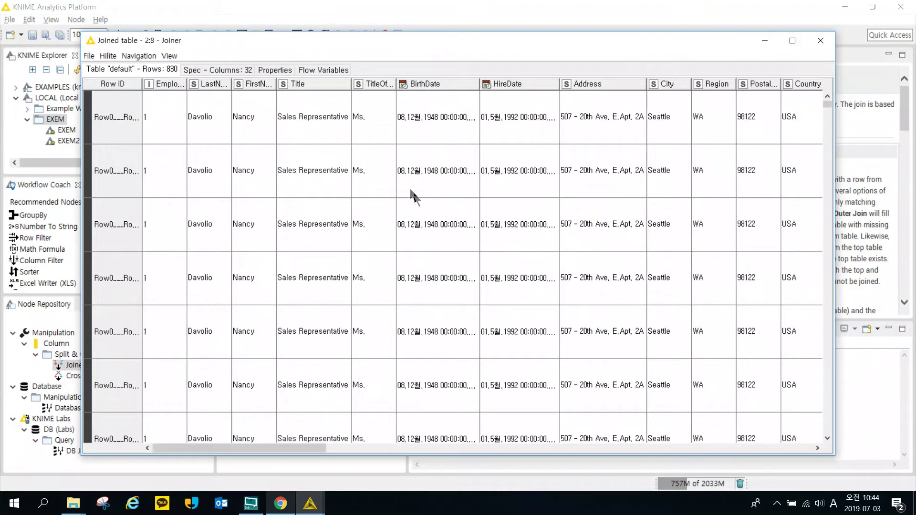
left_click_drag(142, 84, 211, 89)
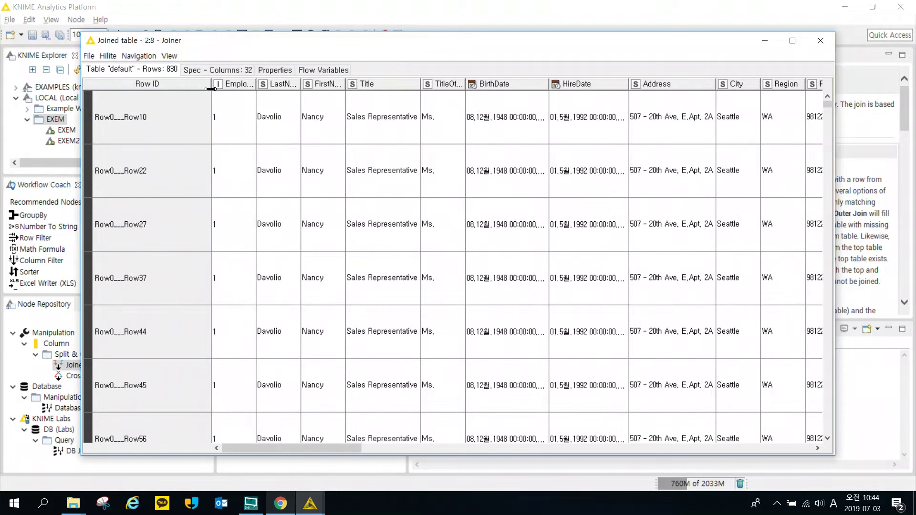
left_click(140, 121)
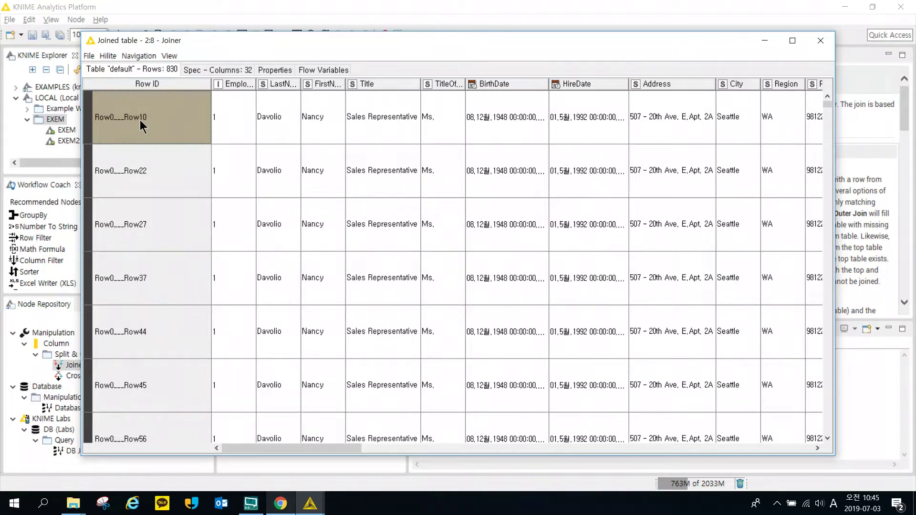
left_click_drag(254, 87, 339, 88)
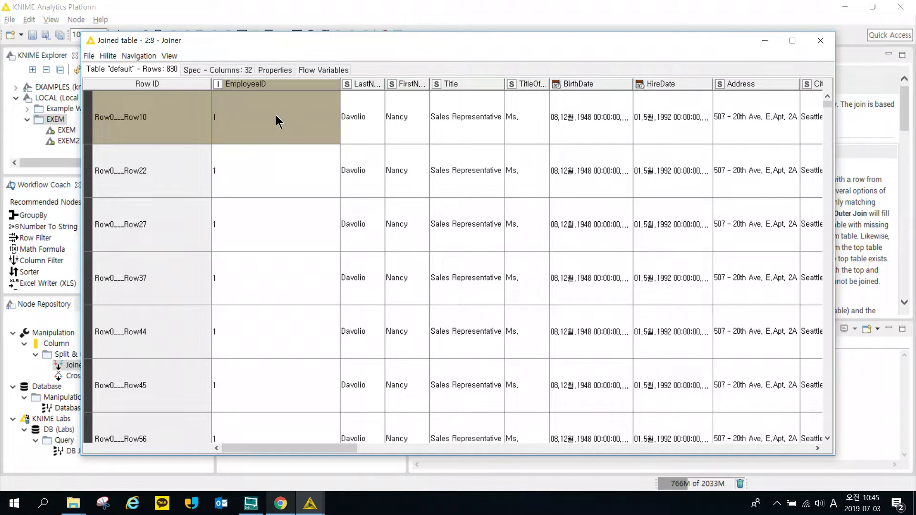
Step: Examine how the combined Row IDs and EmployeeID values pair employees with orders in the joined table, and close it
left_click(177, 181)
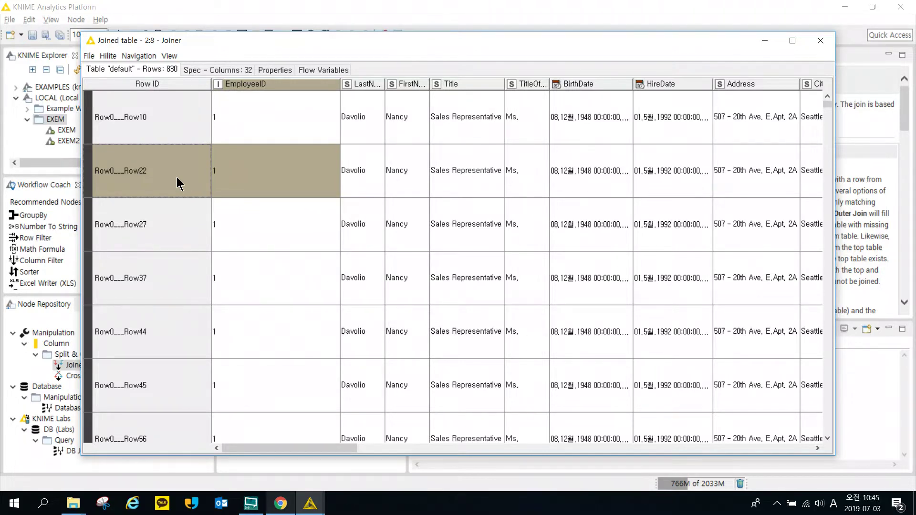
left_click_drag(159, 108, 179, 451)
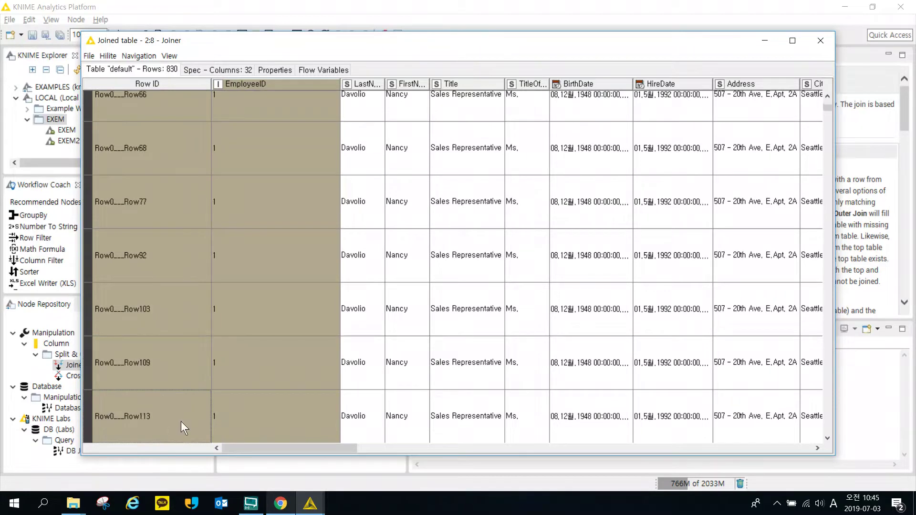
left_click_drag(163, 396, 225, 428)
scroll(231, 283, "up", 1)
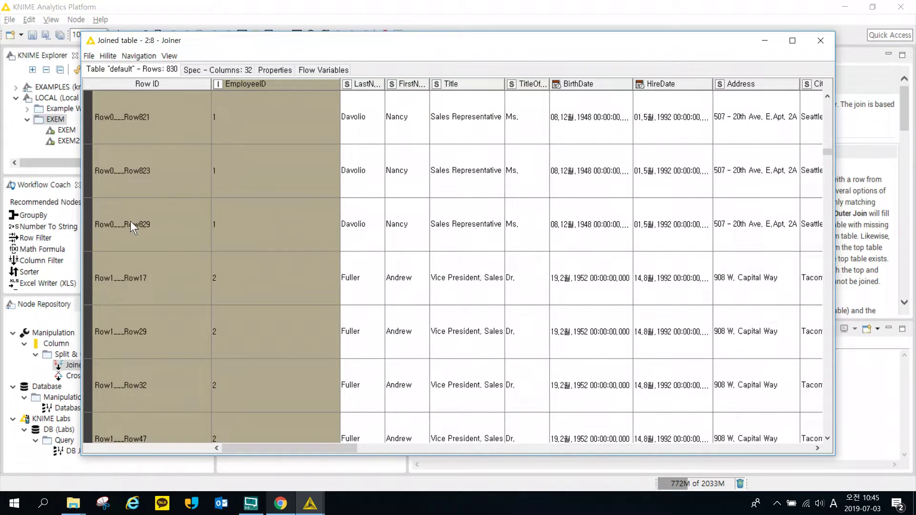
left_click_drag(182, 219, 170, 231)
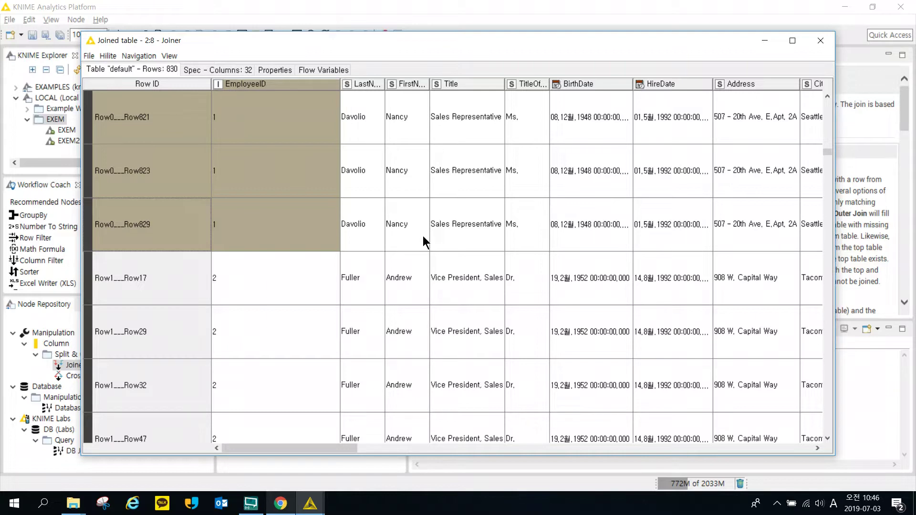
left_click(285, 211)
left_click(142, 160)
left_click(166, 222)
left_click(188, 286)
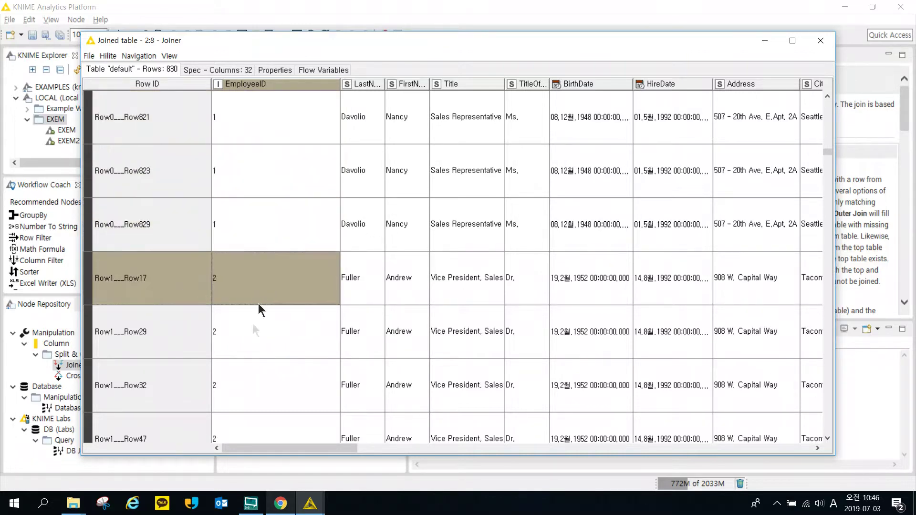
left_click(225, 341)
scroll(249, 330, "down", 1)
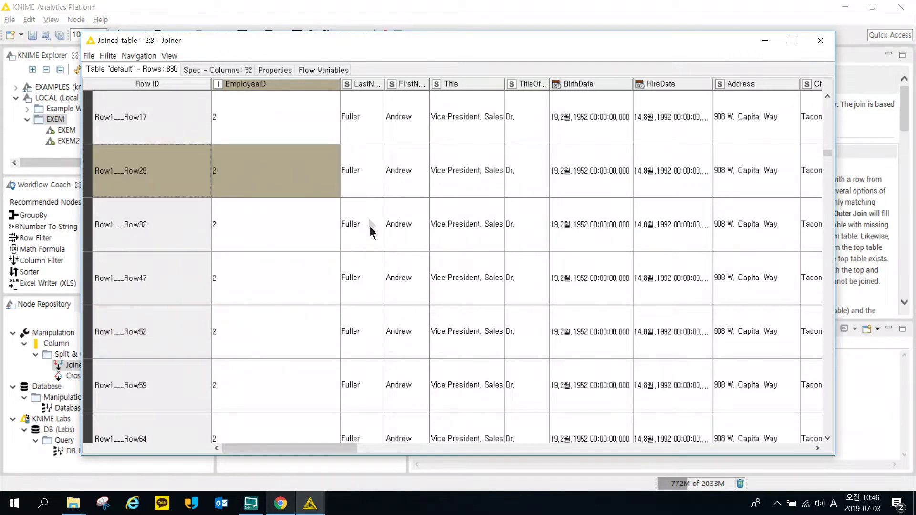
left_click(345, 172)
left_click(396, 172)
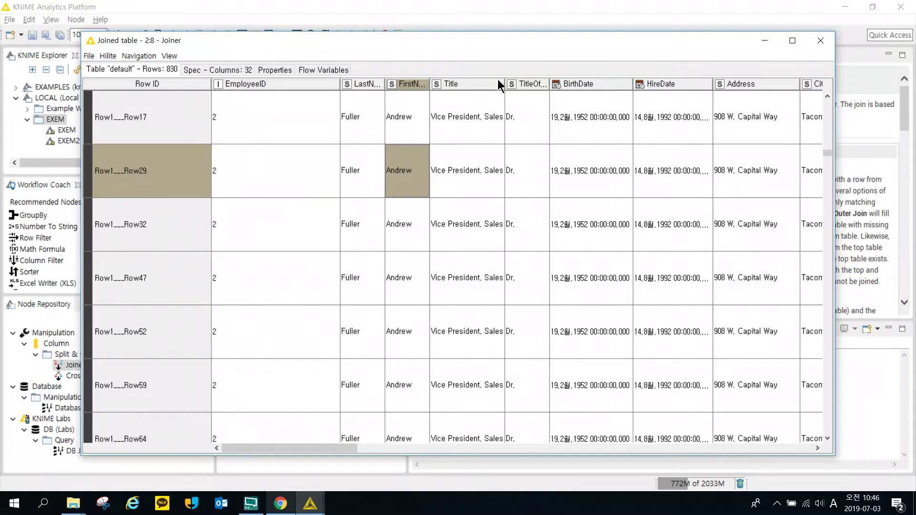
left_click(820, 41)
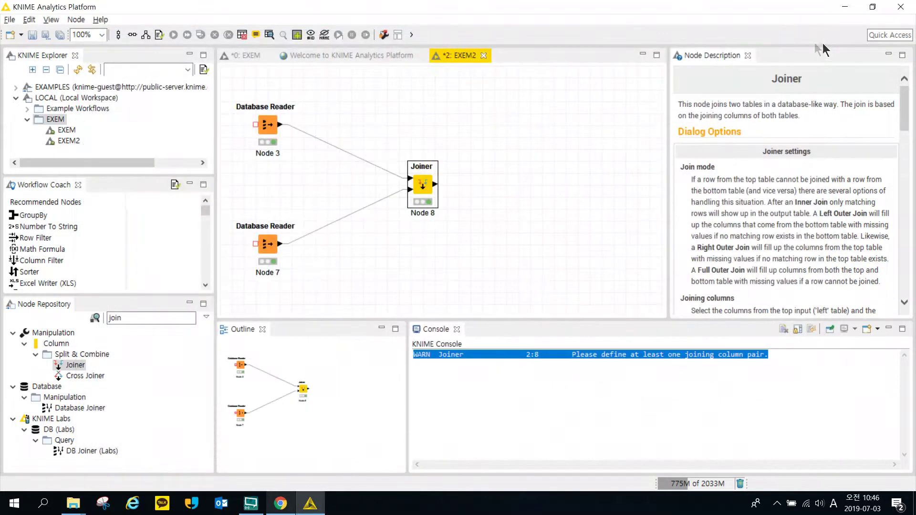
Step: Change the Joiner's join mode to Left Outer Join and apply the settings, accepting the node reset
double_click(425, 186)
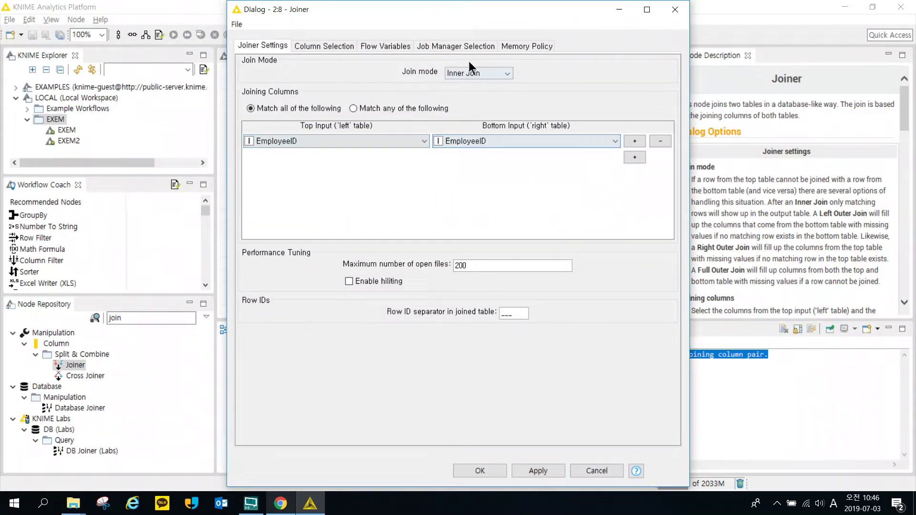
left_click(477, 73)
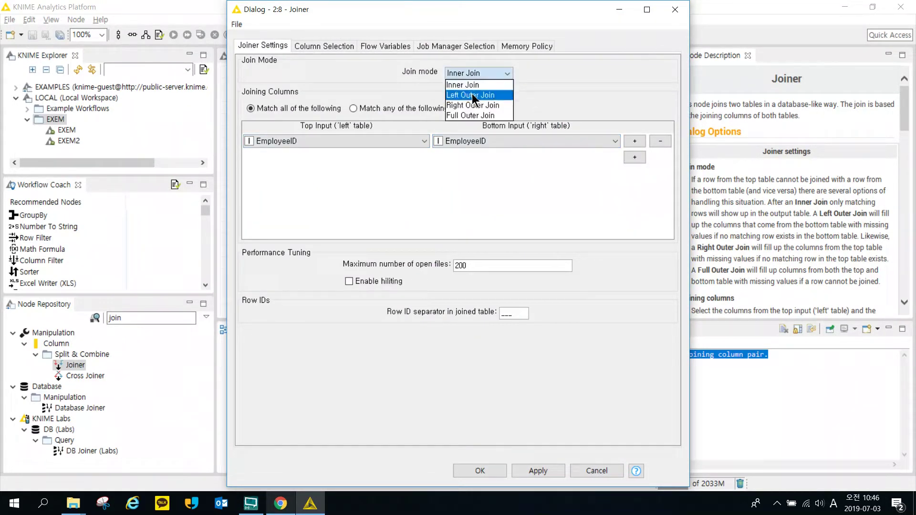
left_click(377, 161)
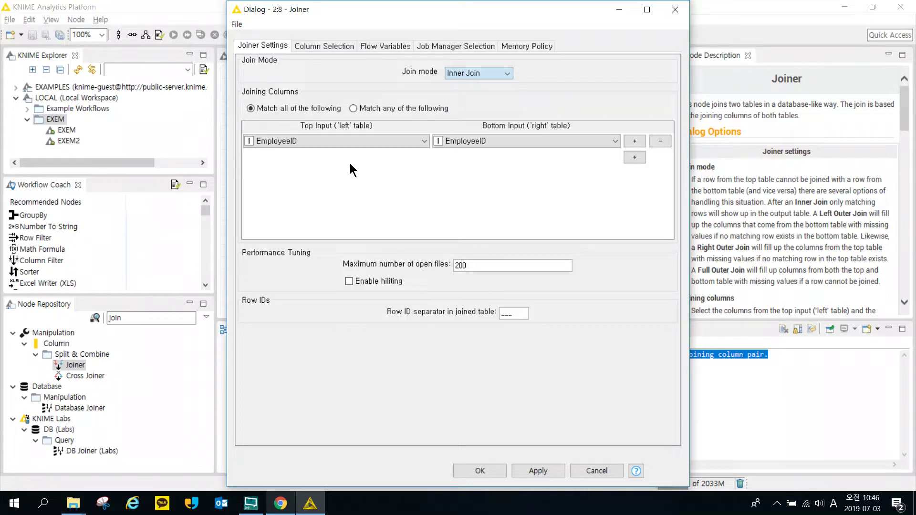
left_click(491, 74)
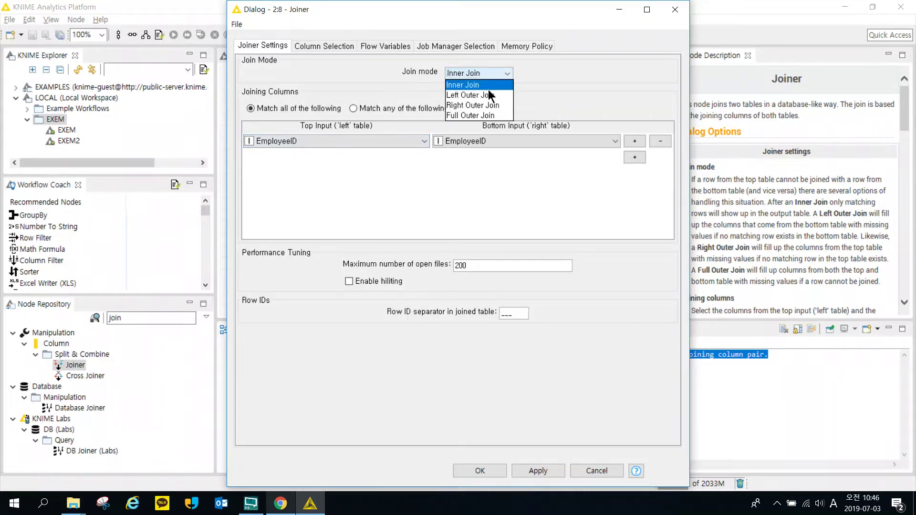
left_click(491, 94)
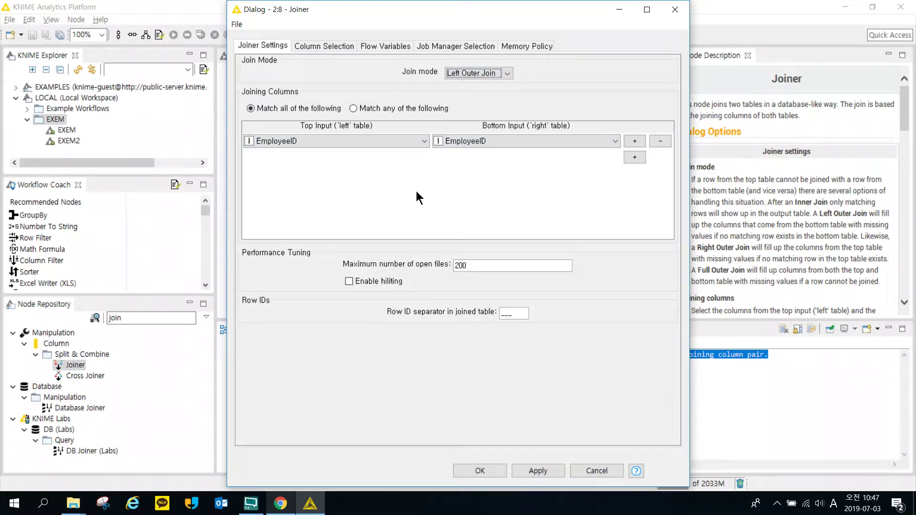
left_click(531, 468)
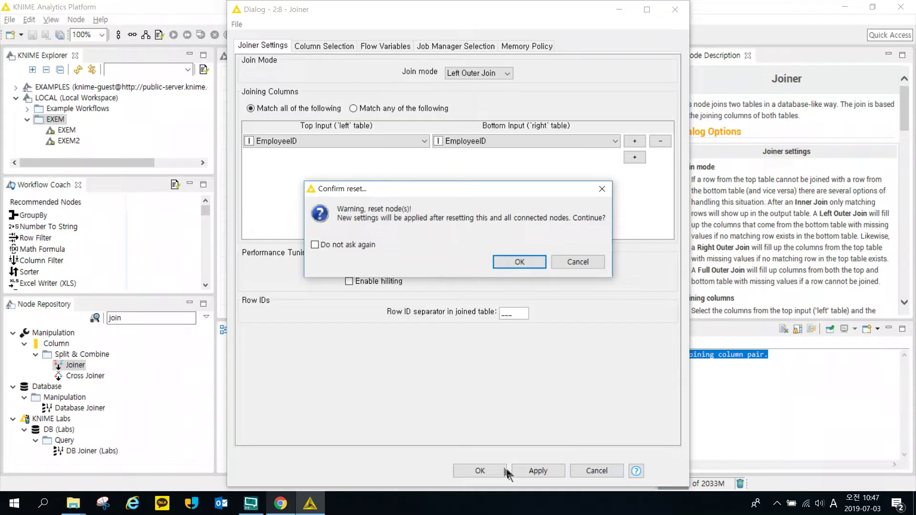
left_click(523, 261)
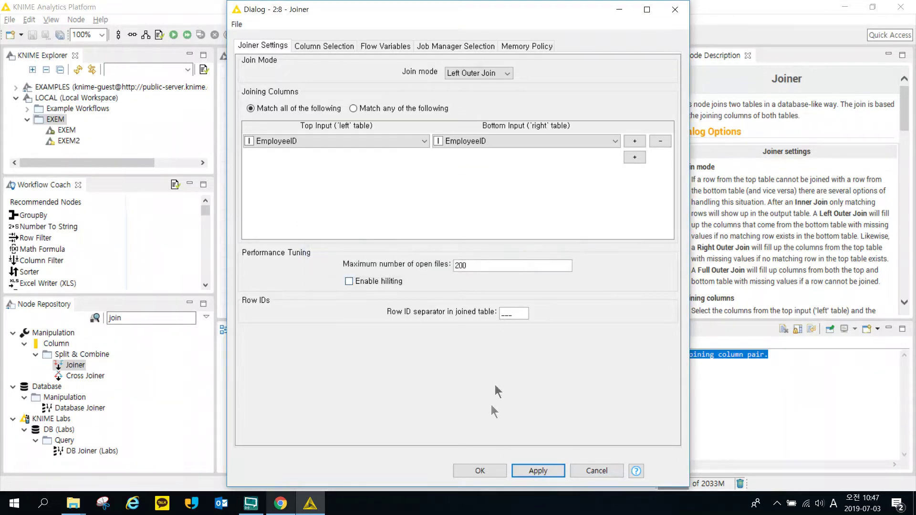
left_click(480, 471)
Step: Execute the Joiner with the left outer join and open its joined table
key("F7")
right_click(424, 191)
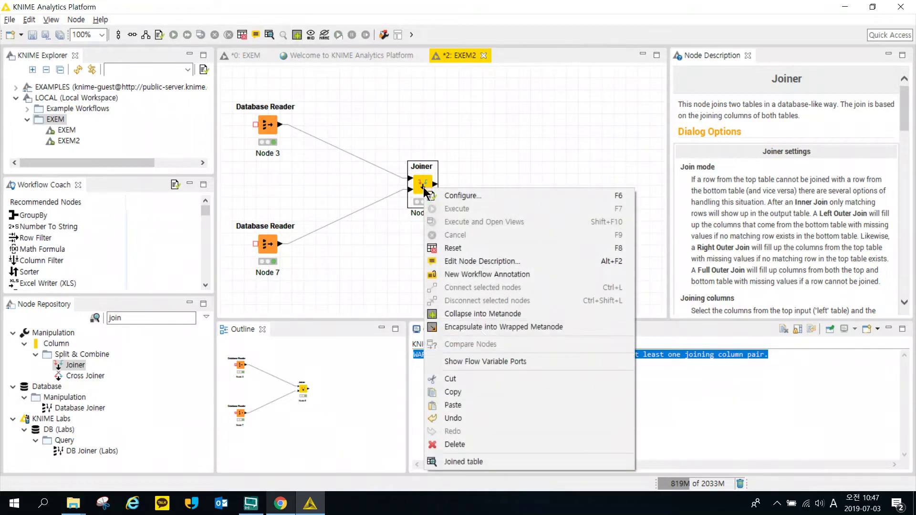
left_click(505, 464)
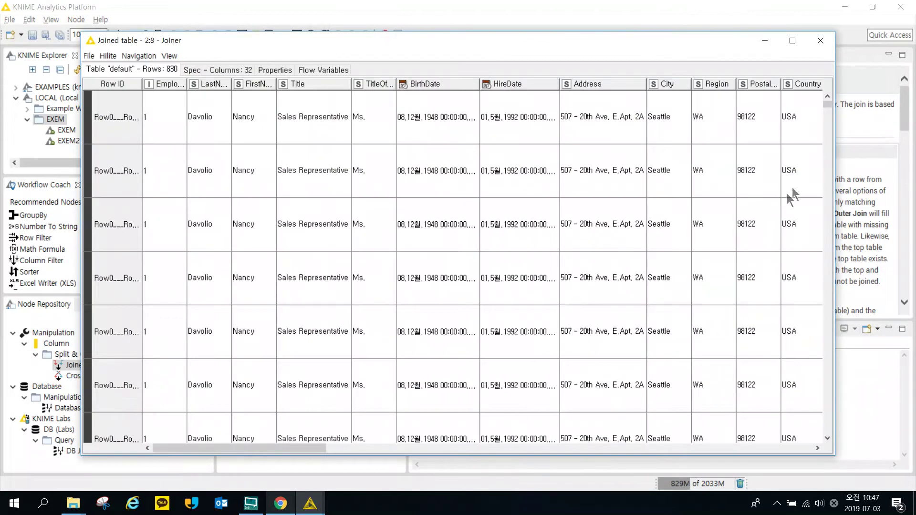
Step: Examine the employee and order columns from first to last row of the left outer joined table, and close it
left_click_drag(829, 107, 827, 454)
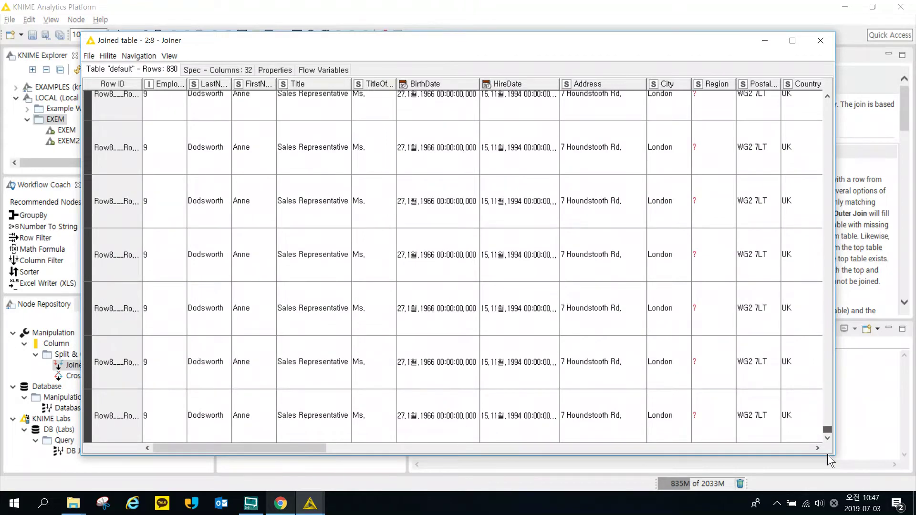
left_click_drag(827, 455, 814, 371)
scroll(665, 329, "up", 15)
scroll(774, 319, "up", 15)
scroll(771, 318, "up", 15)
scroll(770, 320, "up", 5)
left_click_drag(278, 449, 729, 445)
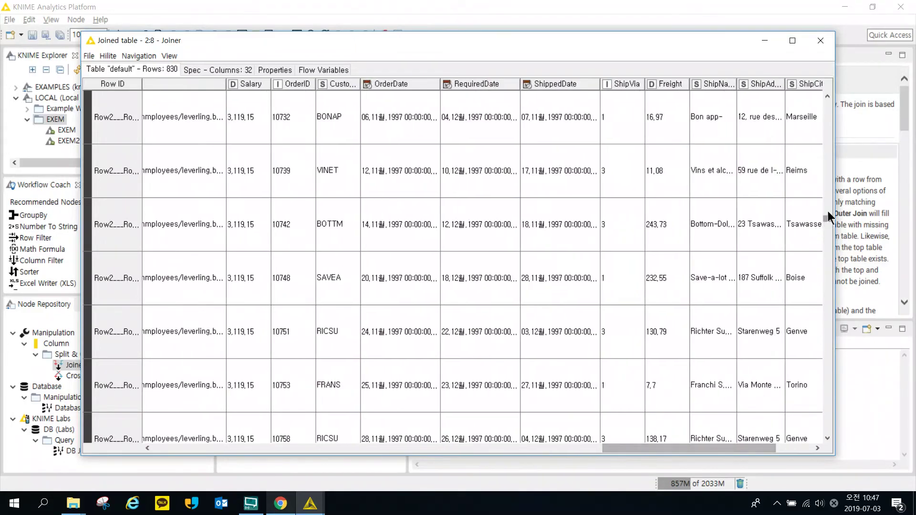
left_click_drag(830, 217, 844, 93)
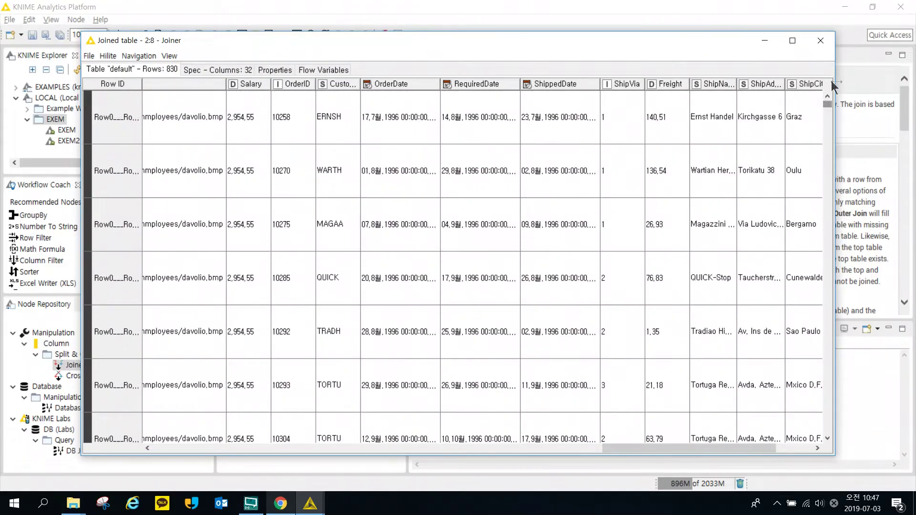
left_click(820, 40)
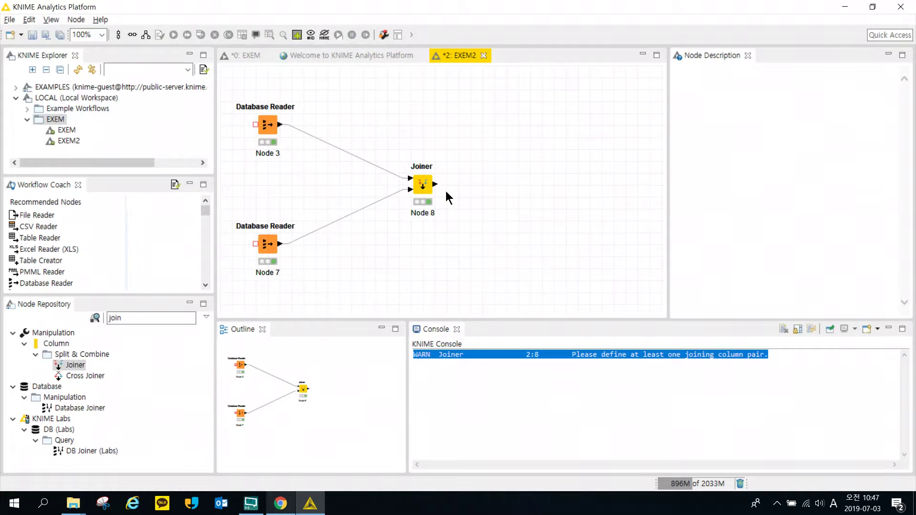
Step: Move the Joiner closer to the Database Readers and add a GroupBy node to the workflow beyond it
left_click_drag(421, 186, 343, 189)
left_click(475, 216)
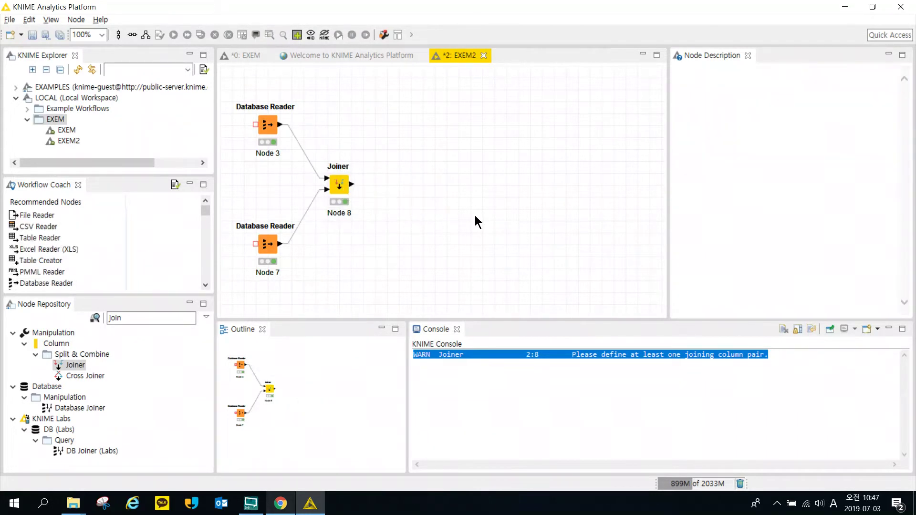
left_click(195, 318)
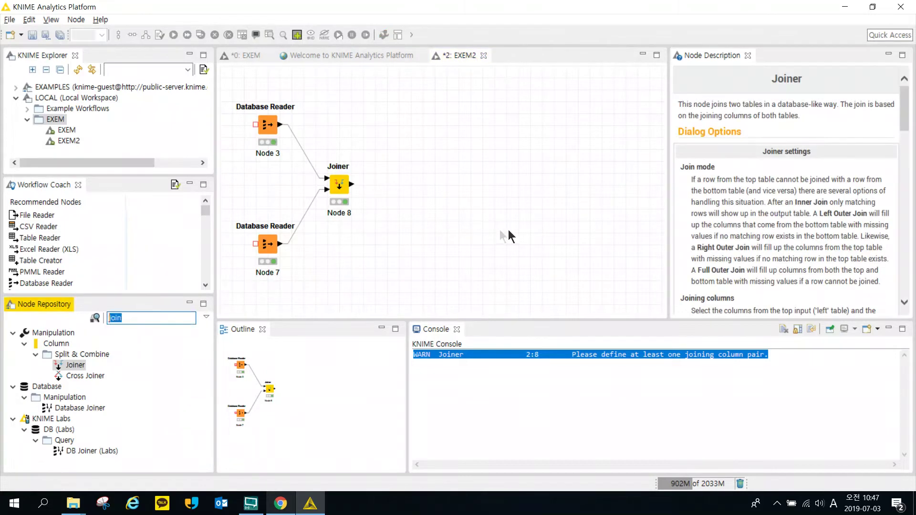
type("g")
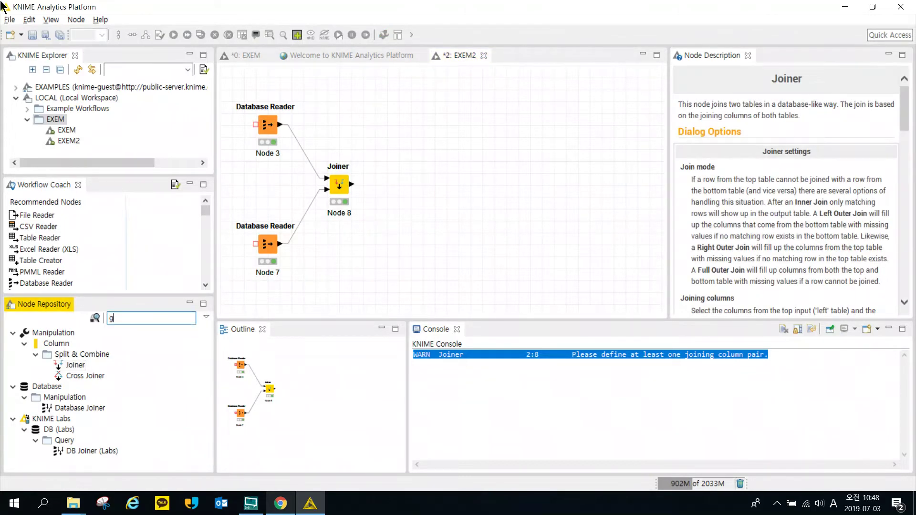
type("roup")
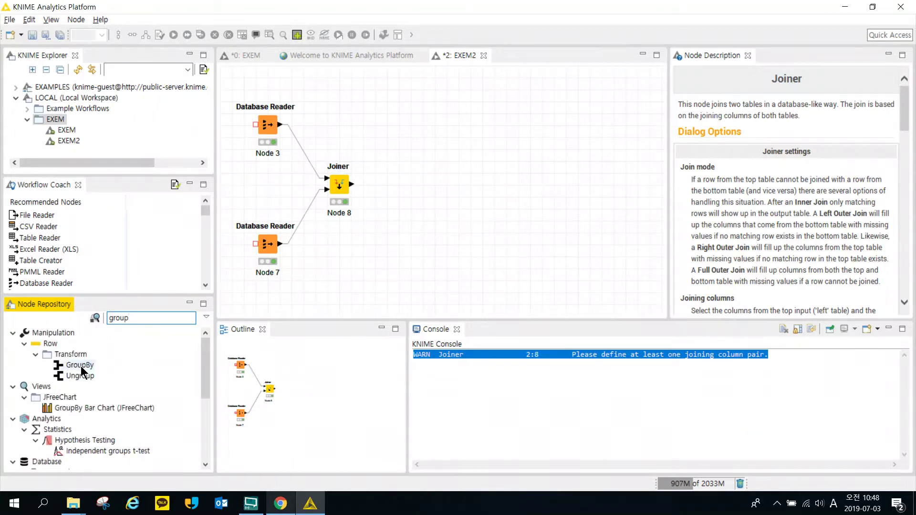
left_click_drag(81, 371, 436, 143)
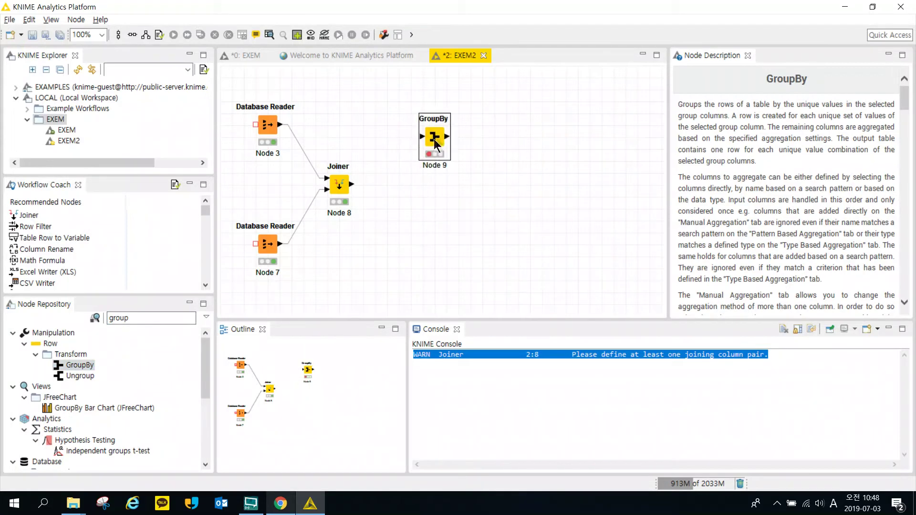
Step: Connect the Joiner's output to the GroupBy node's input
left_click(426, 202)
left_click(352, 184)
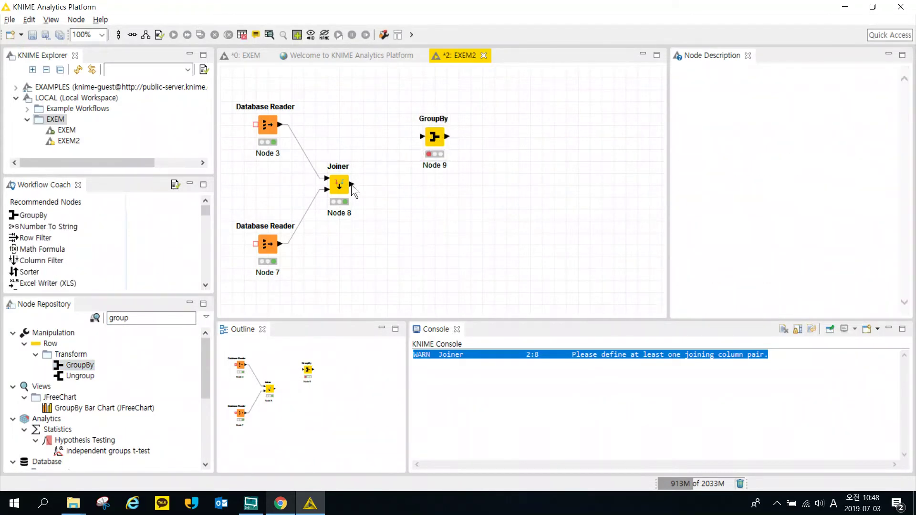
mouse_move(352, 185)
left_mouse_down()
mouse_move(394, 153)
mouse_move(431, 143)
left_mouse_up()
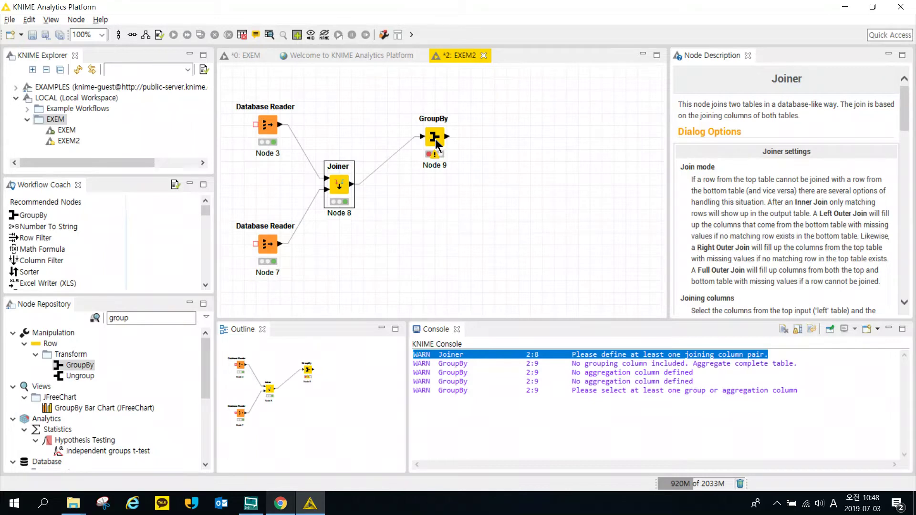
Step: Open the GroupBy node's configuration and add EmployeeID as the group column
left_click(435, 138)
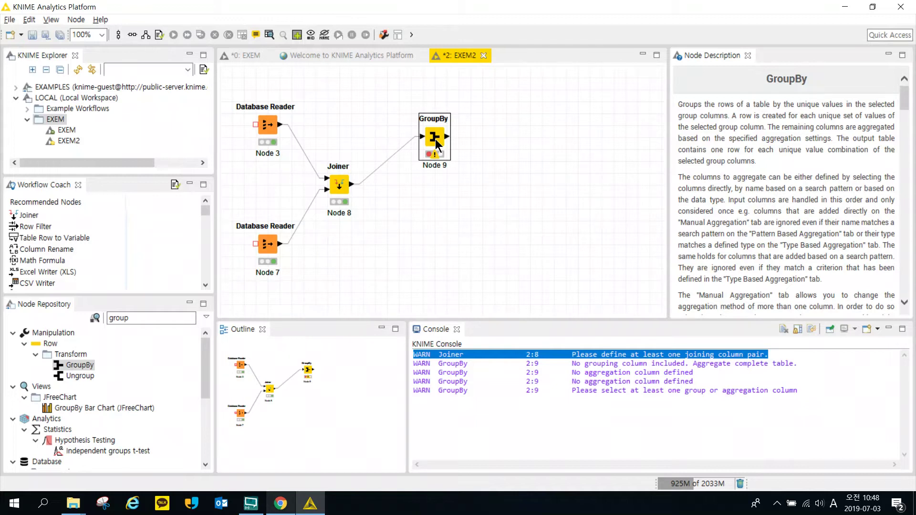
double_click(435, 142)
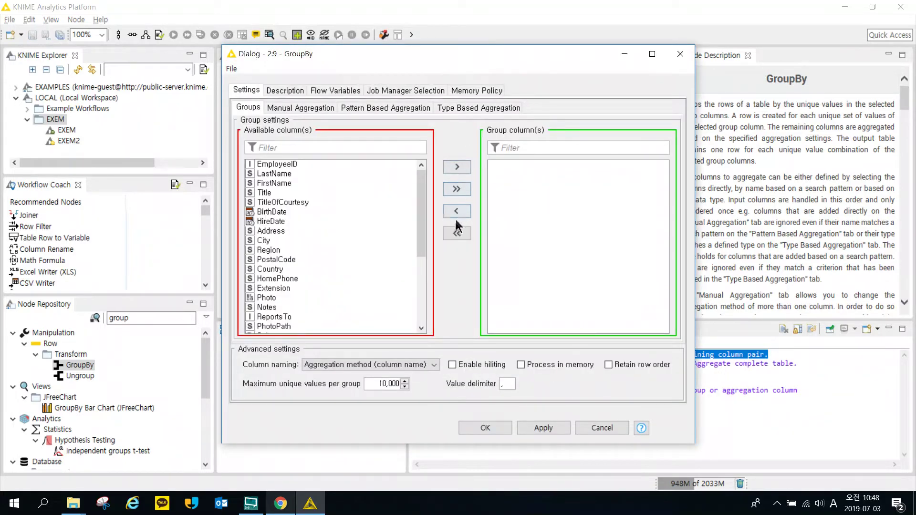
left_click(246, 91)
left_click(288, 166)
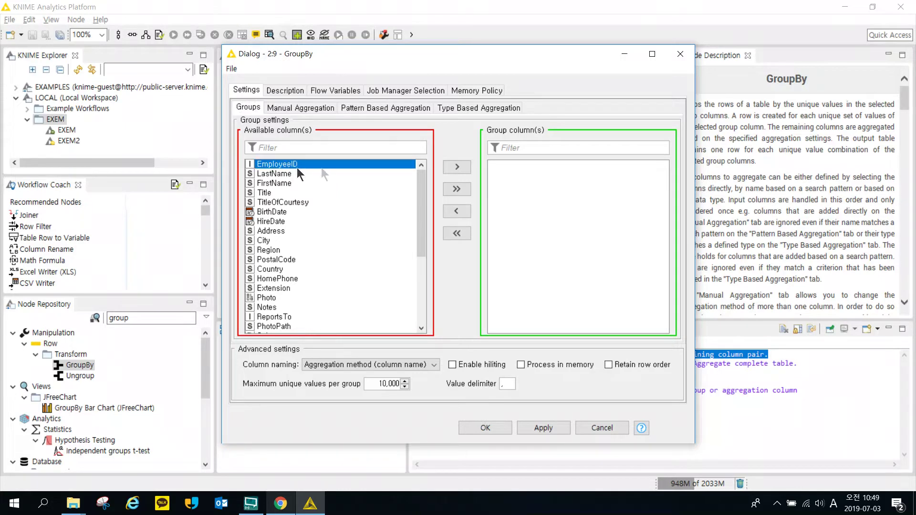
left_click(458, 168)
scroll(351, 220, "down", 5)
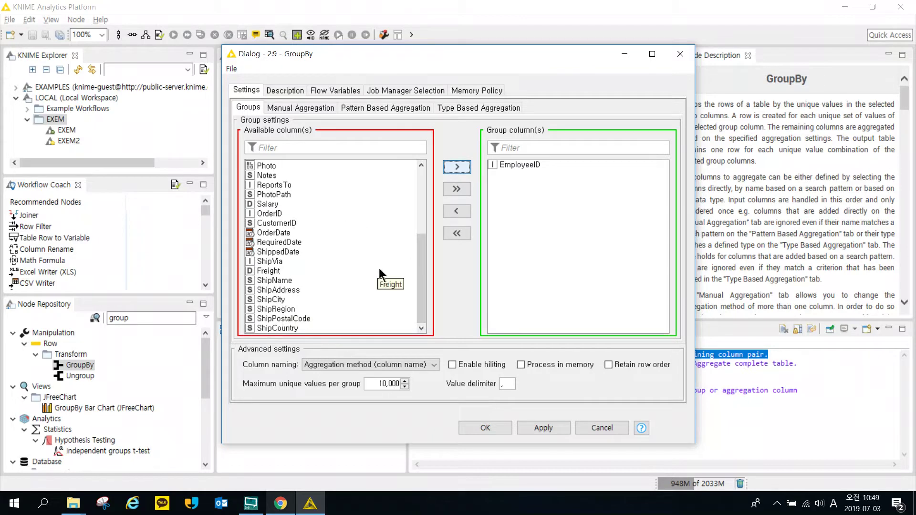
left_click(529, 168)
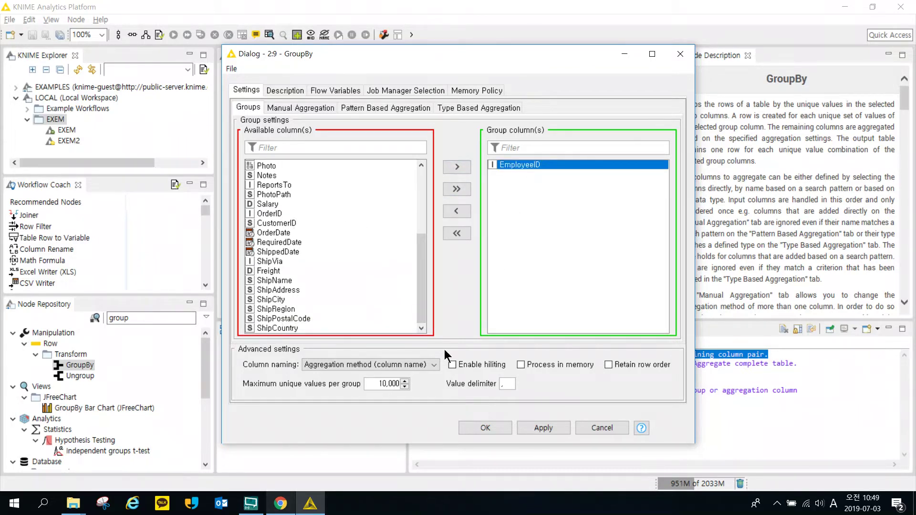
Step: Examine the GroupBy node's manual, pattern-based and type-based aggregation settings, including the integer and double number types
left_click(300, 109)
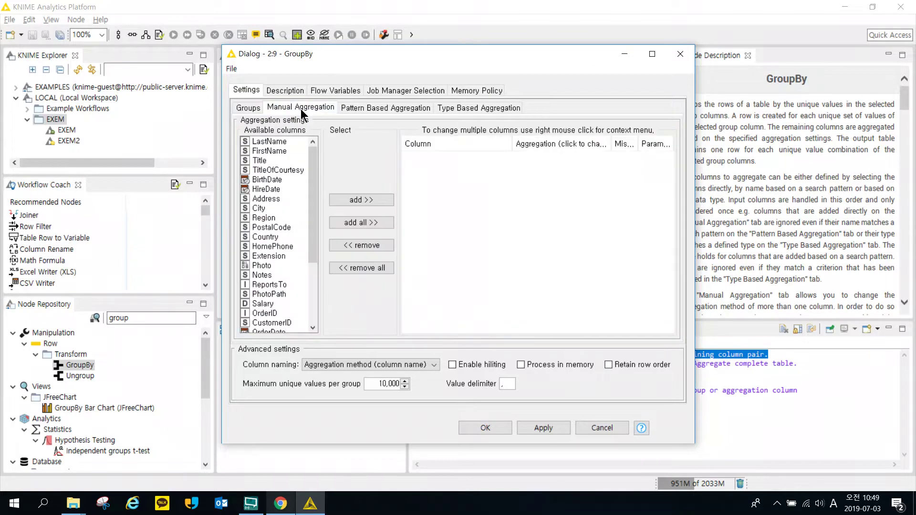
left_click(363, 108)
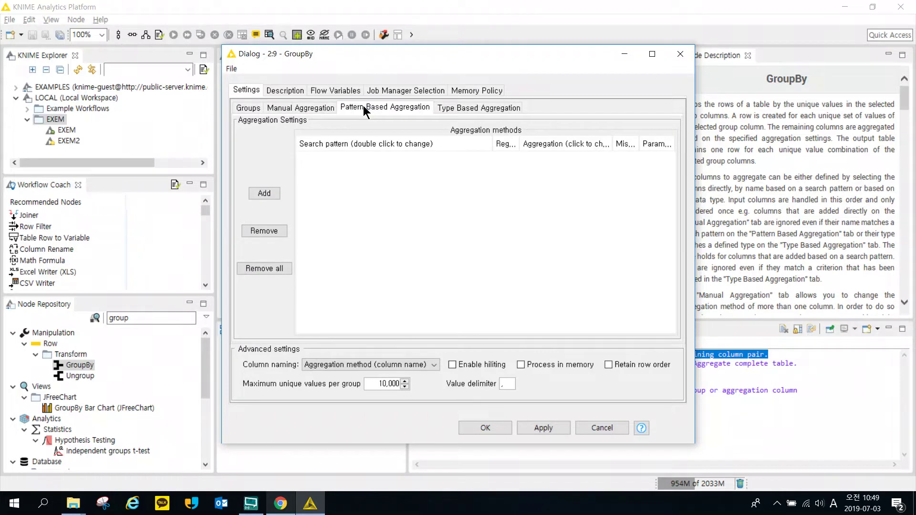
left_click(453, 113)
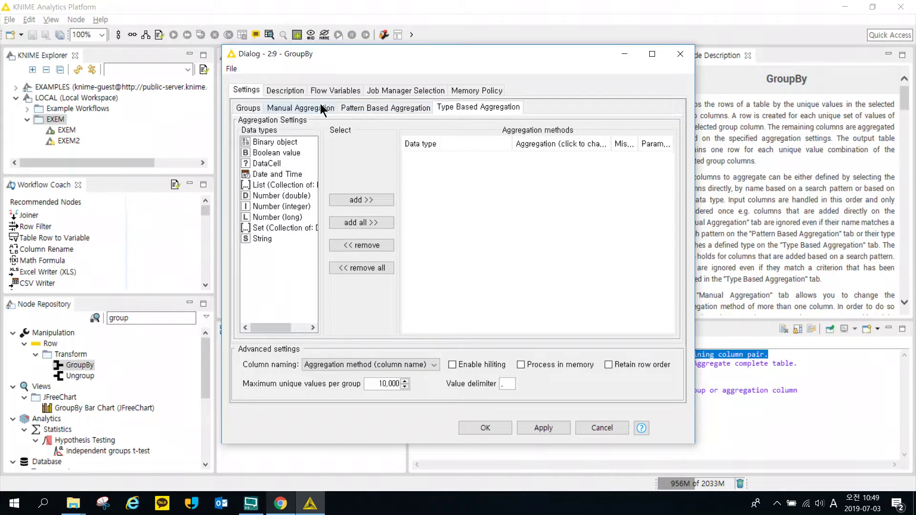
left_click(321, 108)
left_click(348, 107)
left_click(475, 110)
left_click(377, 108)
left_click(300, 107)
left_click(249, 108)
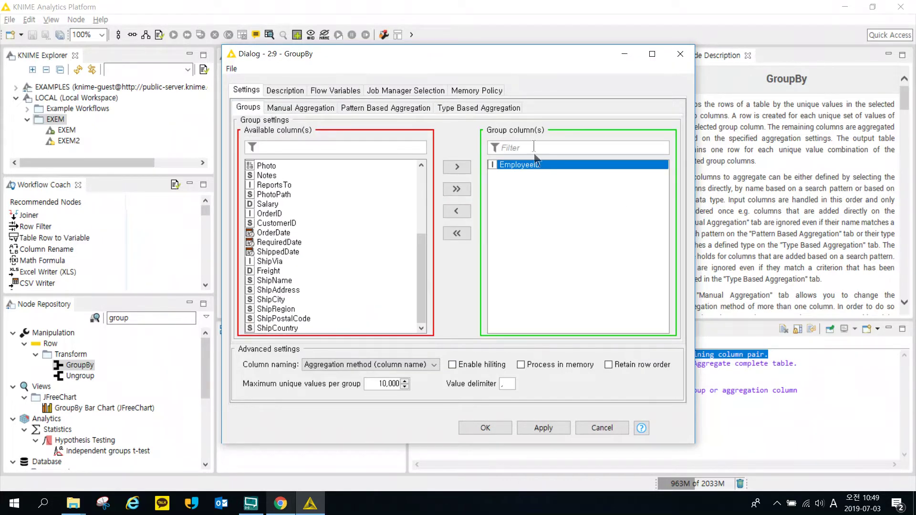
left_click(329, 110)
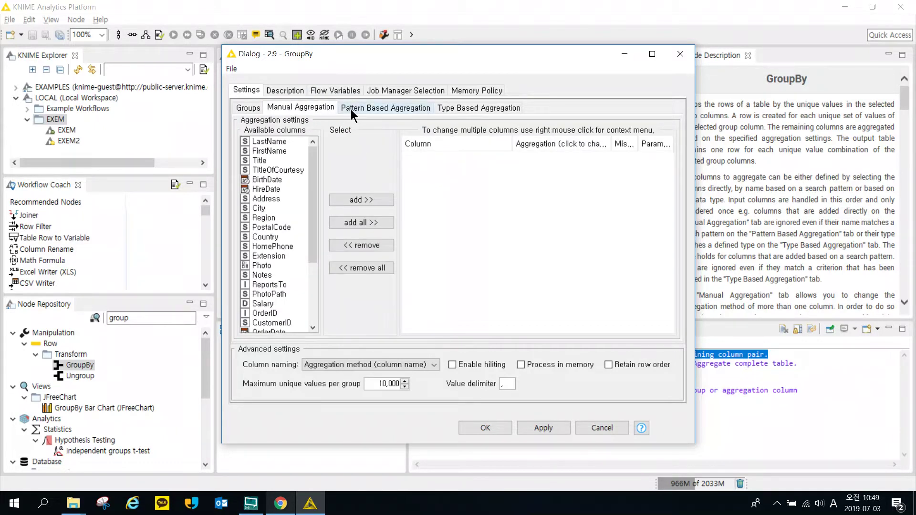
left_click(351, 110)
left_click(478, 109)
left_click(408, 108)
left_click(321, 111)
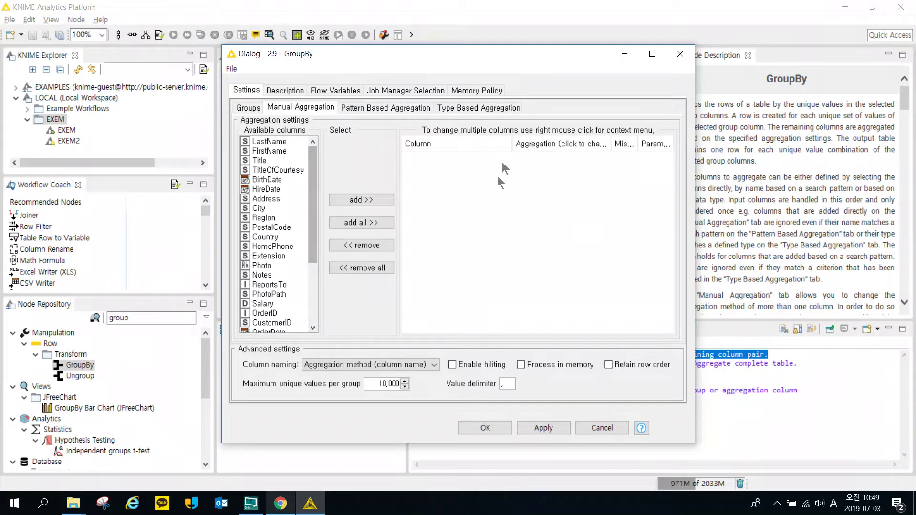
left_click(367, 110)
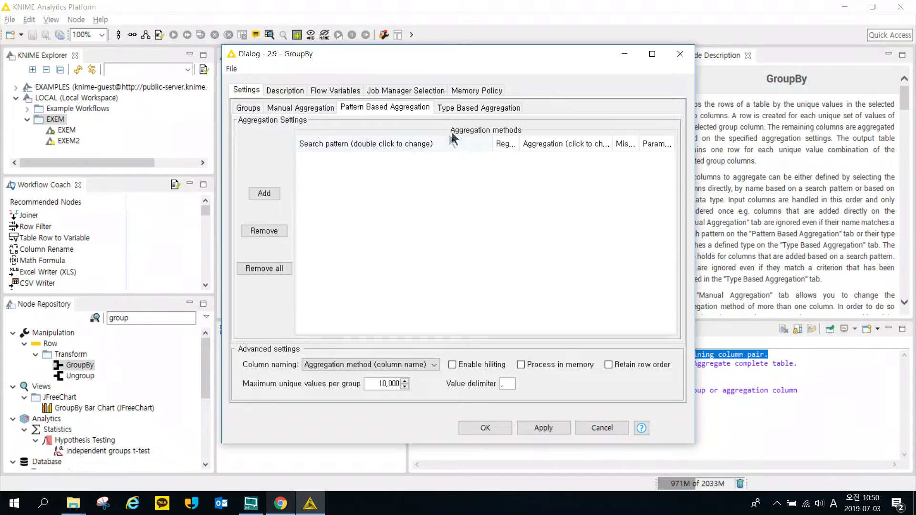
left_click(479, 108)
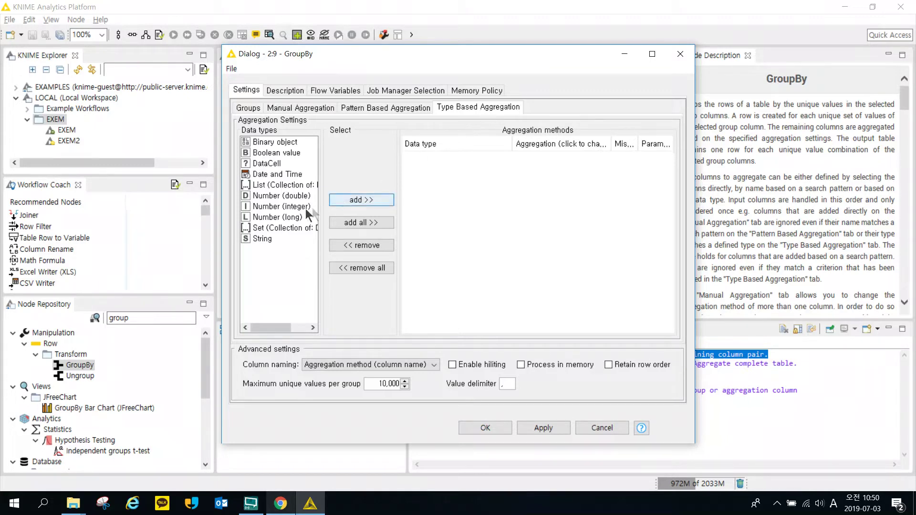
left_click(274, 207)
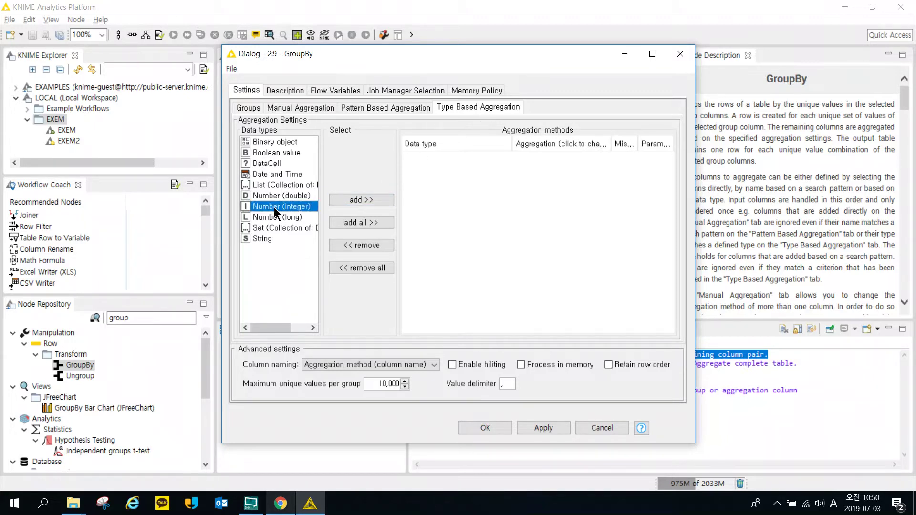
left_click(279, 196)
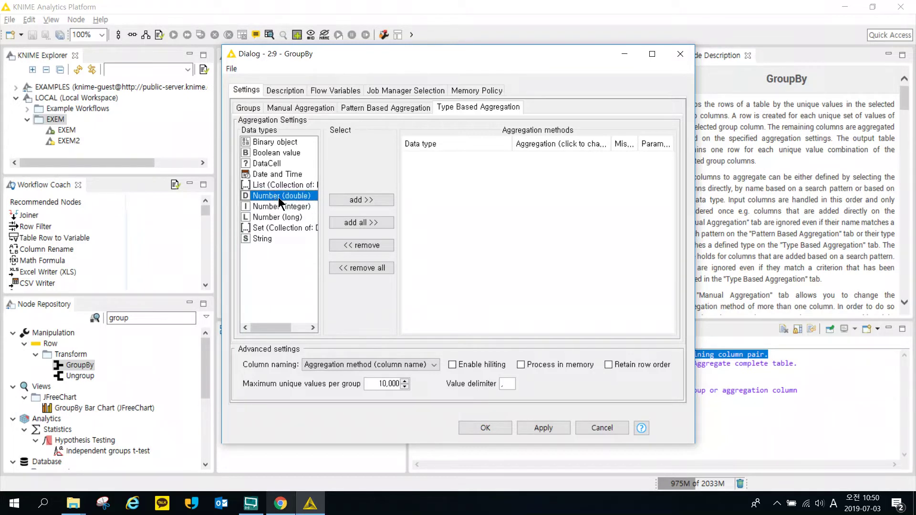
Step: Look through the remaining data types for type-based aggregation and compare them with the manual and pattern-based settings
left_click(283, 218)
left_click(286, 228)
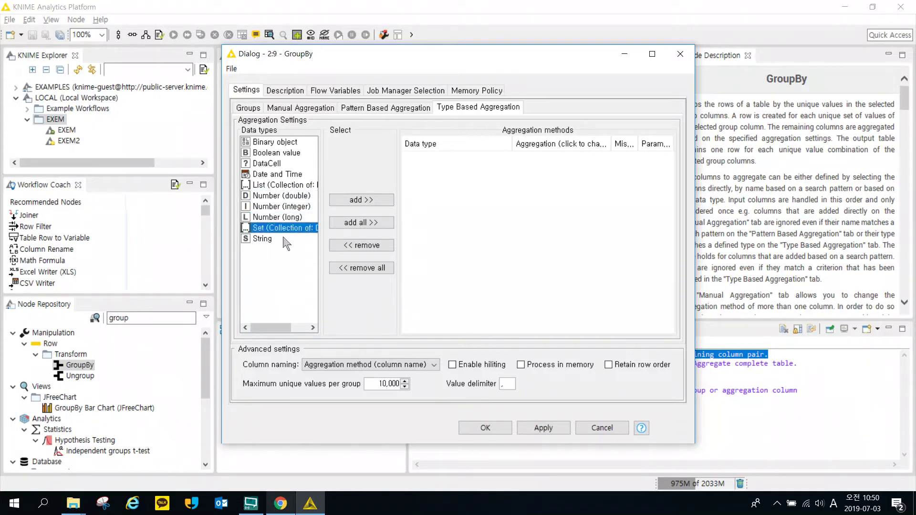
left_click(284, 241)
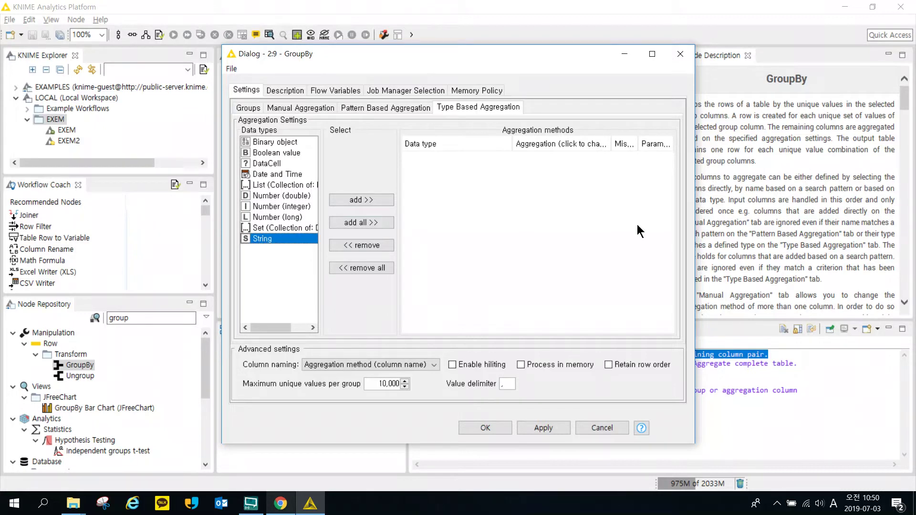
left_click(311, 109)
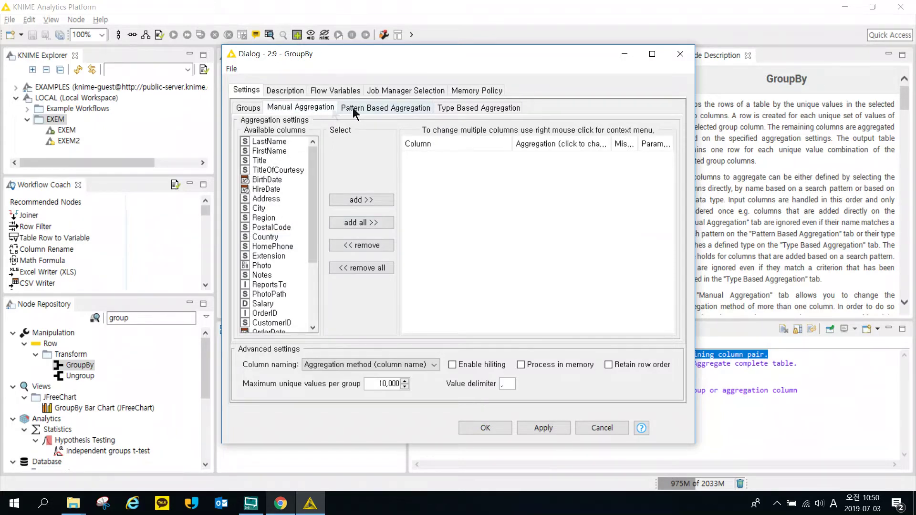
left_click(372, 109)
left_click(440, 109)
Step: Add Freight as a manual aggregation column using the Mean method and confirm the GroupBy settings
left_click(308, 109)
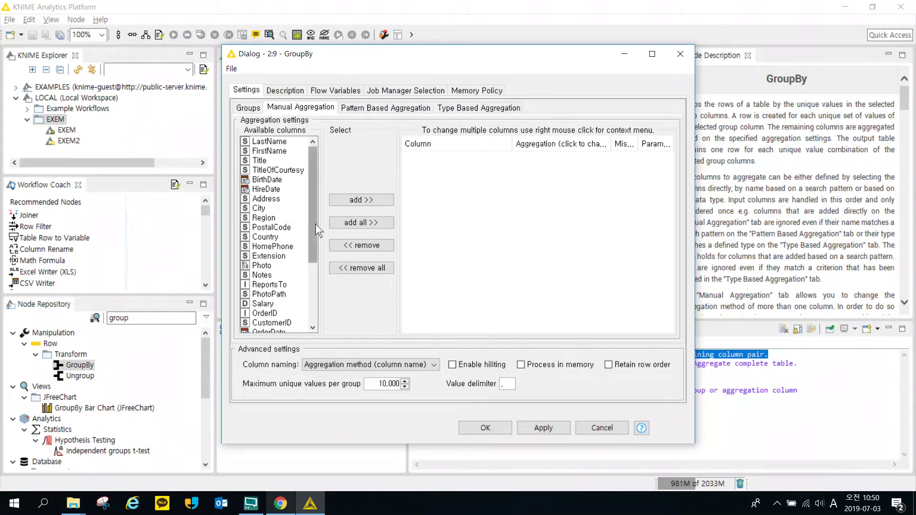
left_click_drag(316, 224, 316, 357)
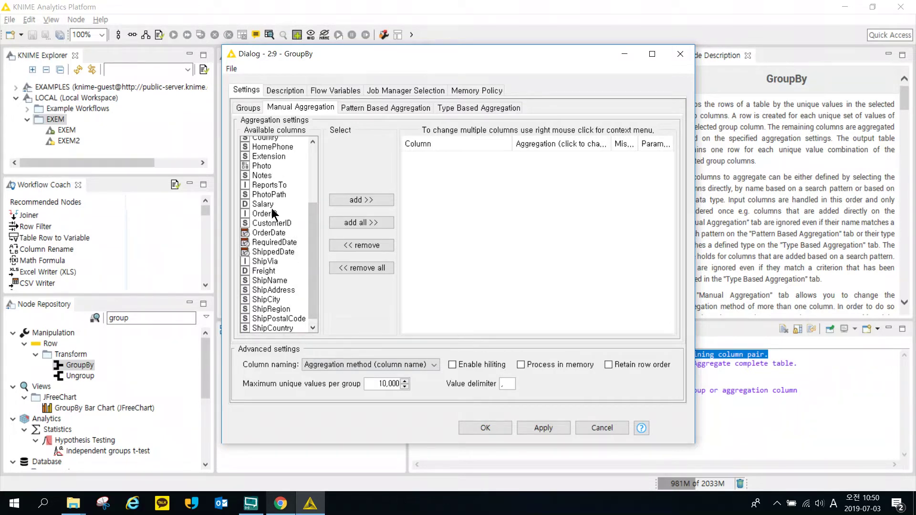
left_click(271, 271)
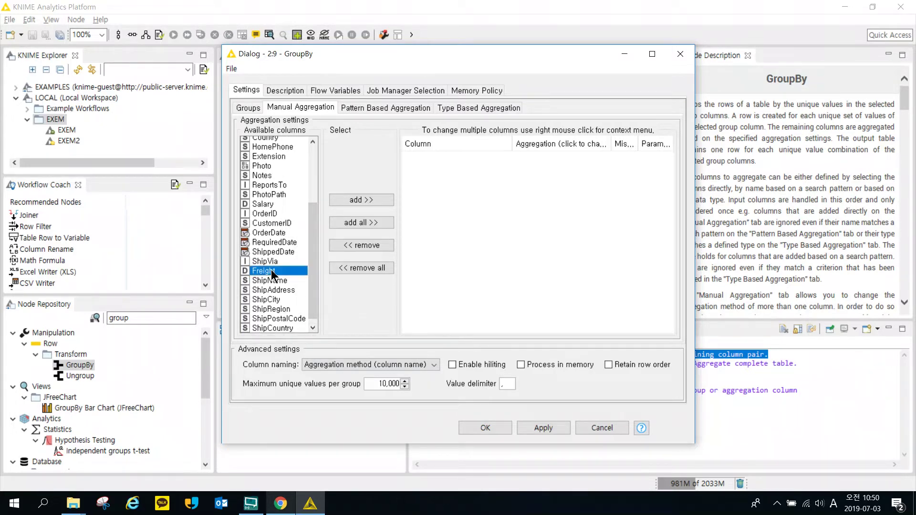
left_click(360, 200)
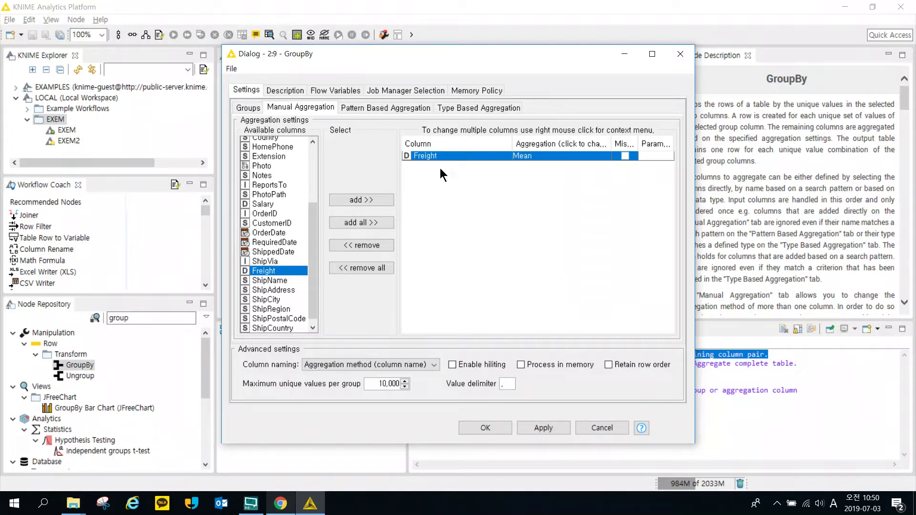
left_click(555, 156)
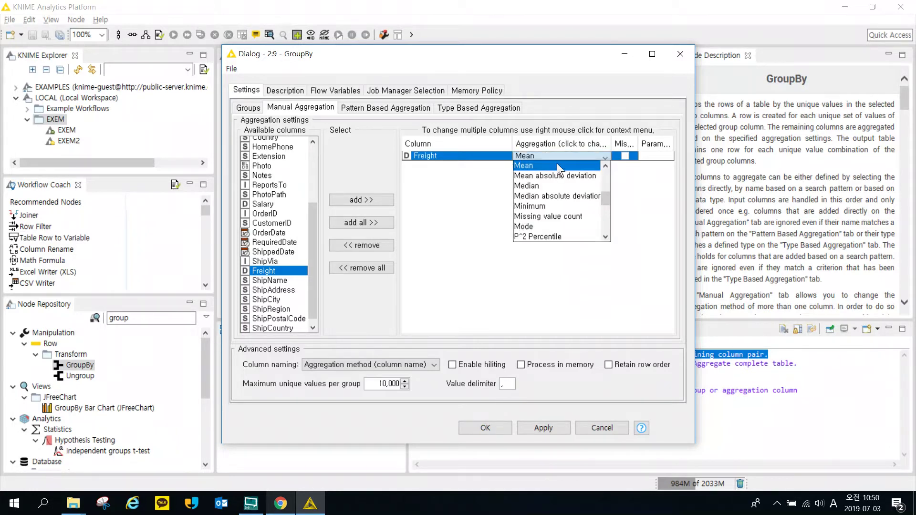
left_click(558, 165)
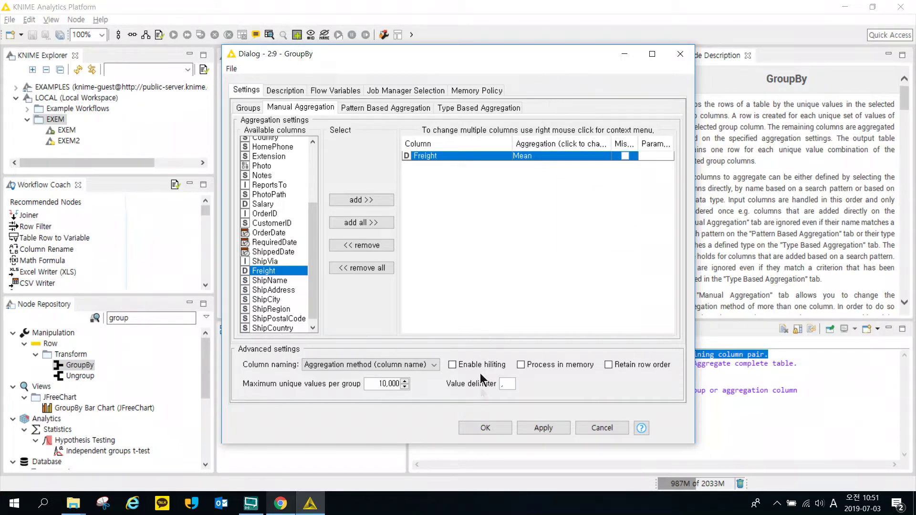
left_click(485, 428)
double_click(435, 139)
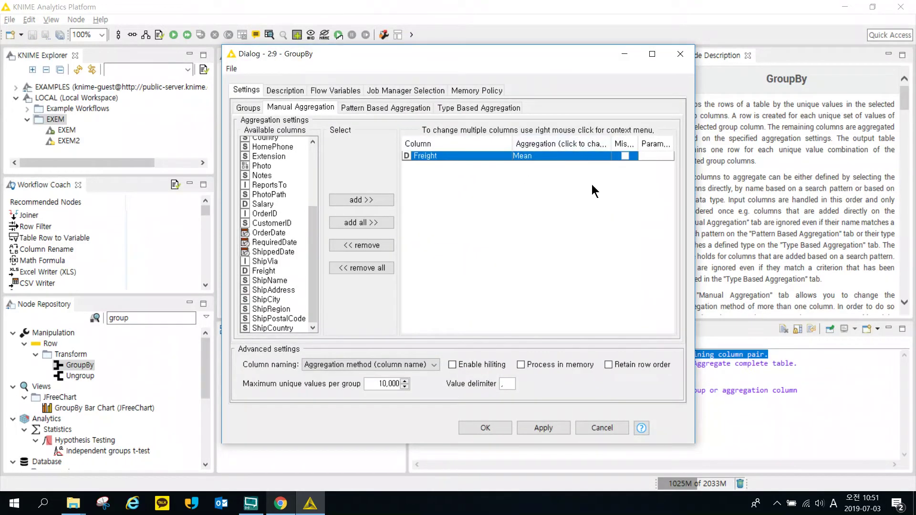
left_click(485, 427)
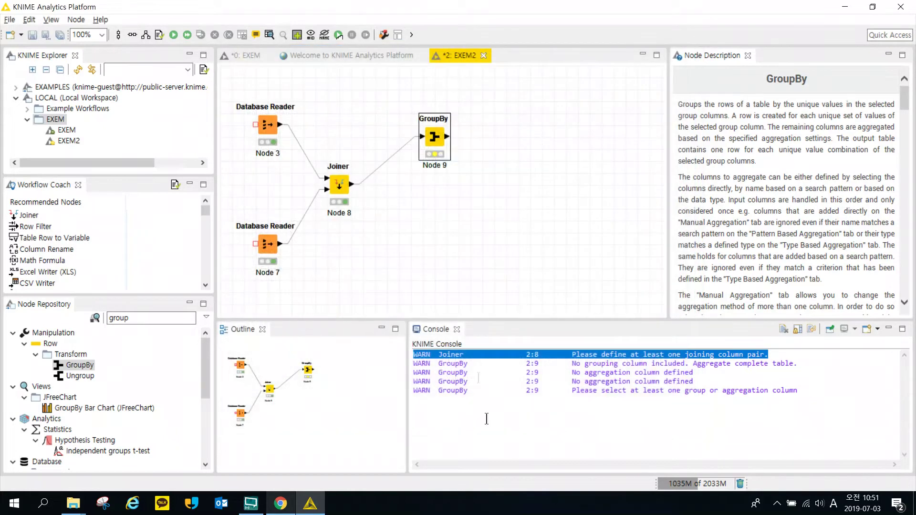
Step: Execute the GroupBy node and examine each employee's mean freight in its group table, widening the columns for readability
right_click(435, 137)
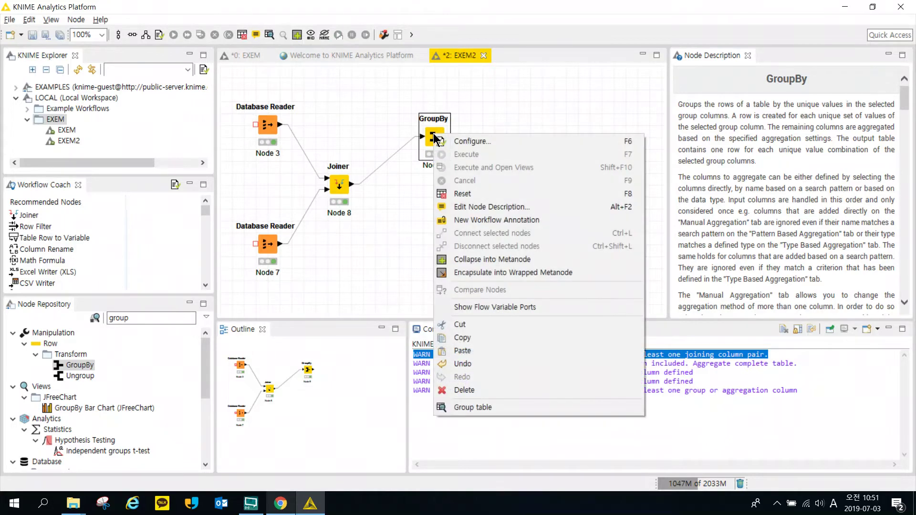
left_click(490, 409)
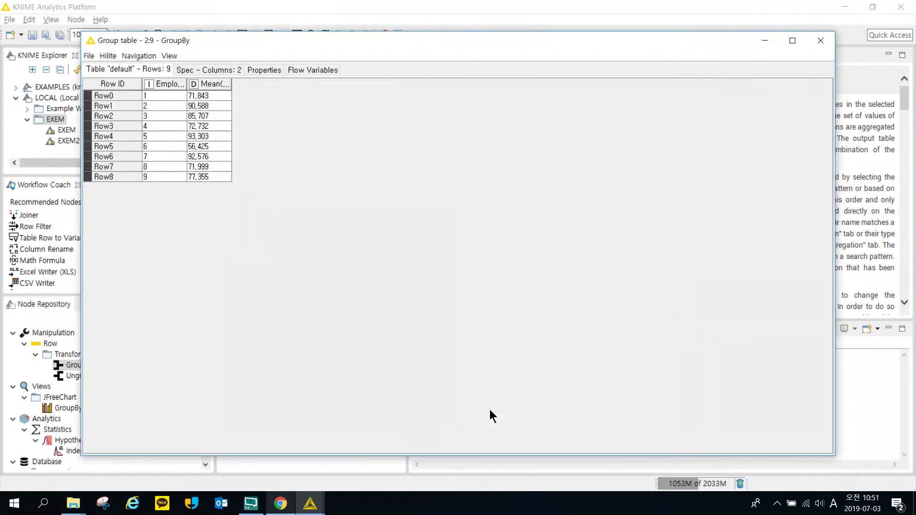
left_click_drag(187, 84, 469, 114)
left_click(248, 143)
left_click(191, 140)
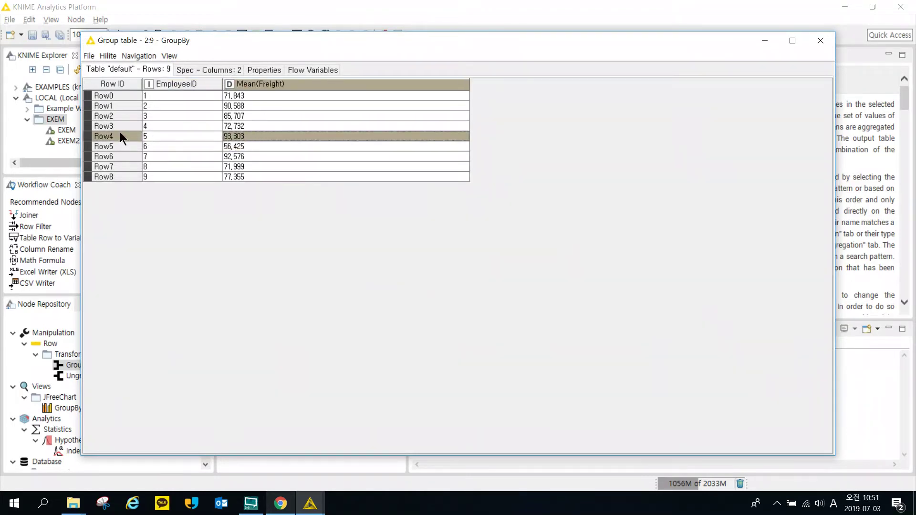
left_click(193, 136)
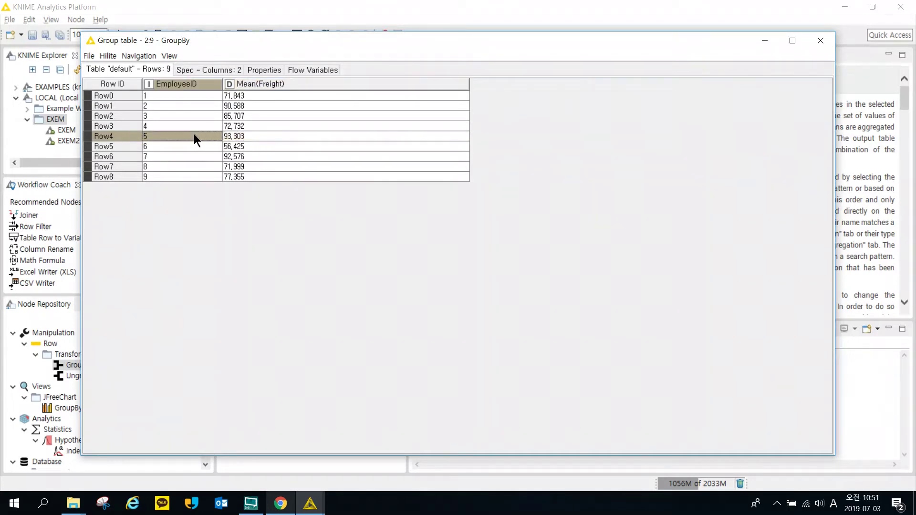
left_click(235, 135)
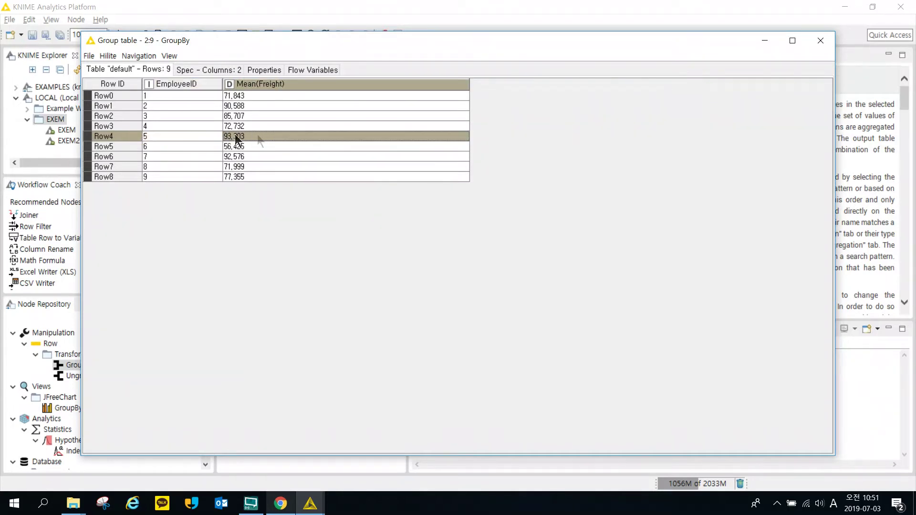
left_click(159, 126)
key("alt+F4")
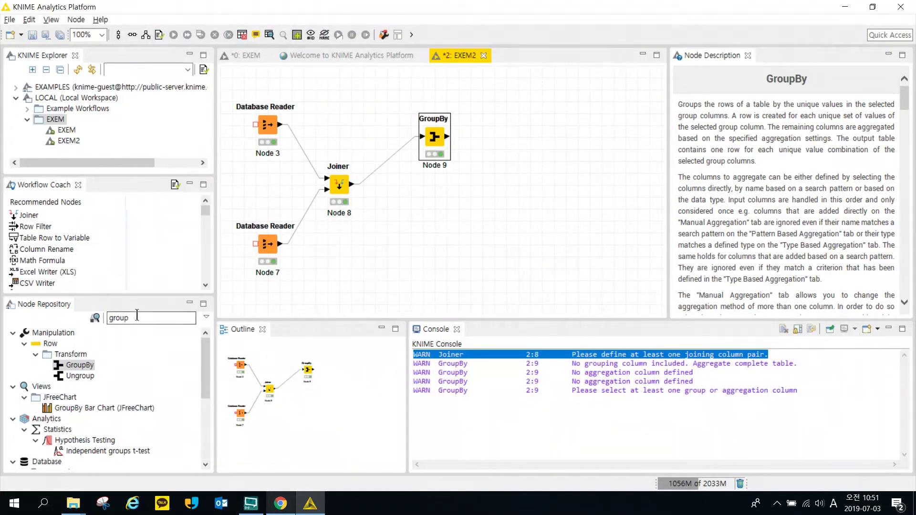
Step: Search the node repository for joiner and add a second Joiner node fed by the GroupBy output
double_click(114, 318)
left_click_drag(108, 328, 105, 329)
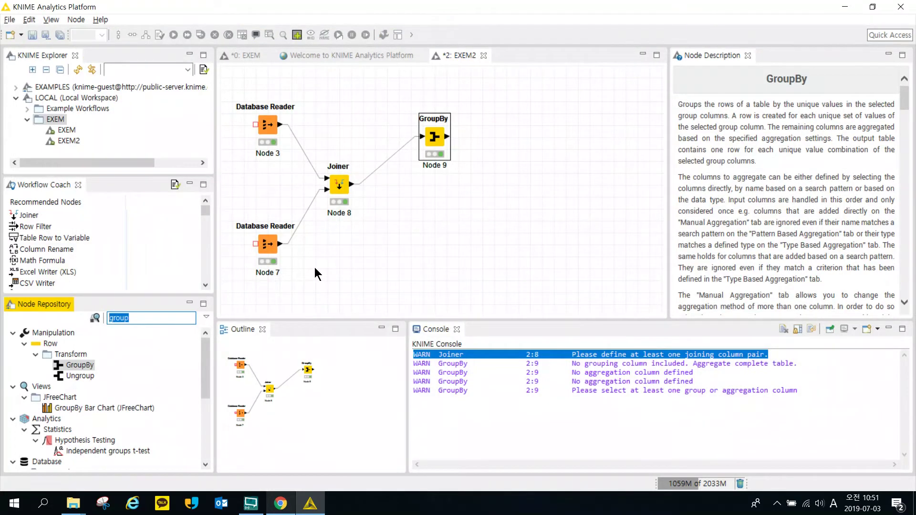
type("joiner")
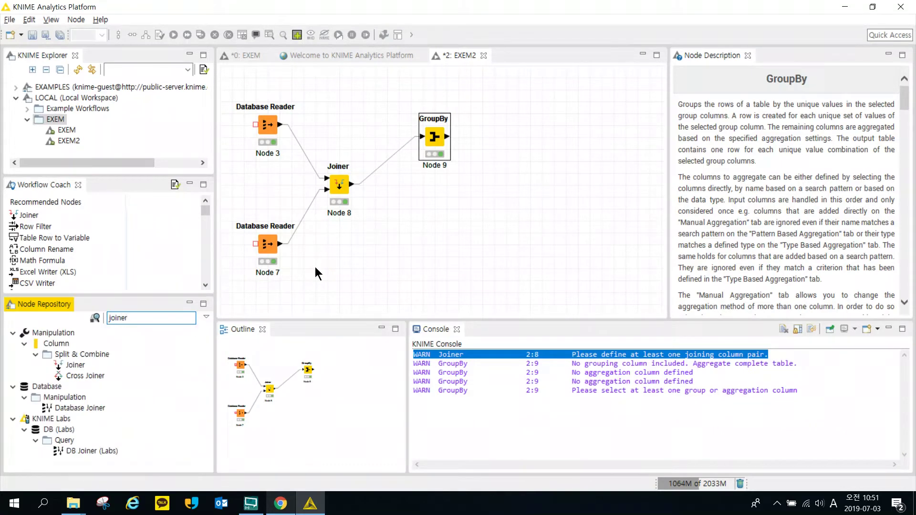
left_click(74, 367)
double_click(75, 366)
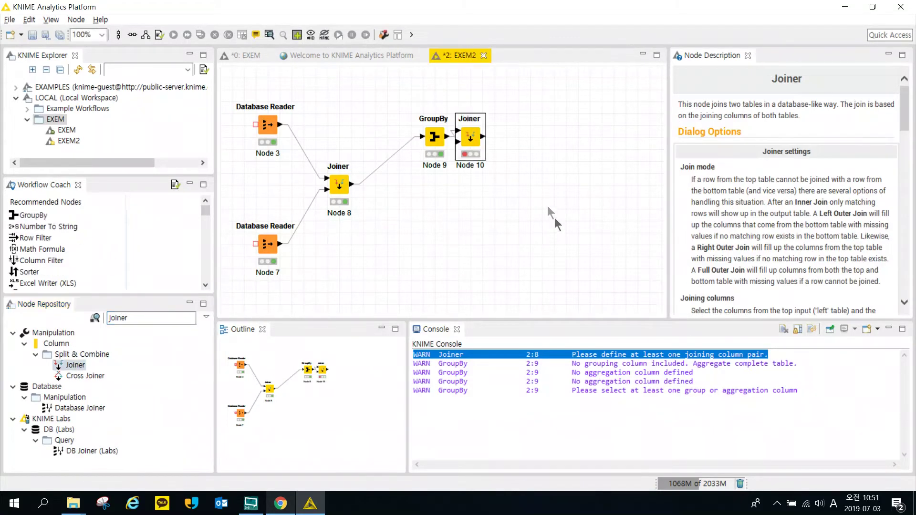
Step: Move the new Joiner up and beyond the GroupBy node and connect Database Reader Node 3 to its second input
left_click_drag(478, 143, 552, 93)
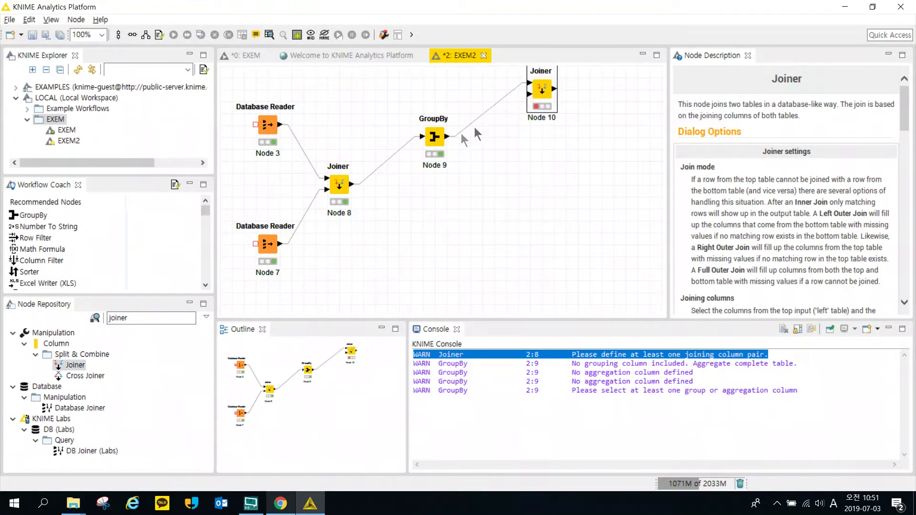
left_click(542, 100)
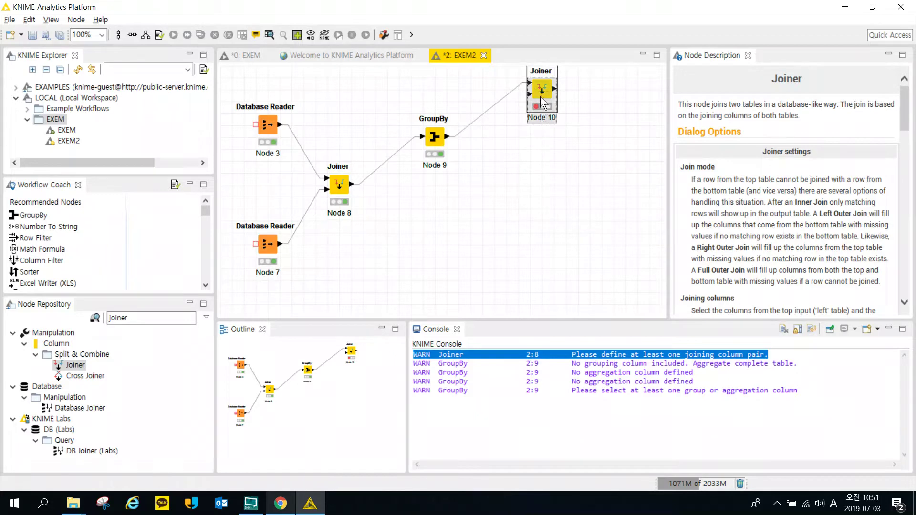
left_click_drag(540, 97, 540, 85)
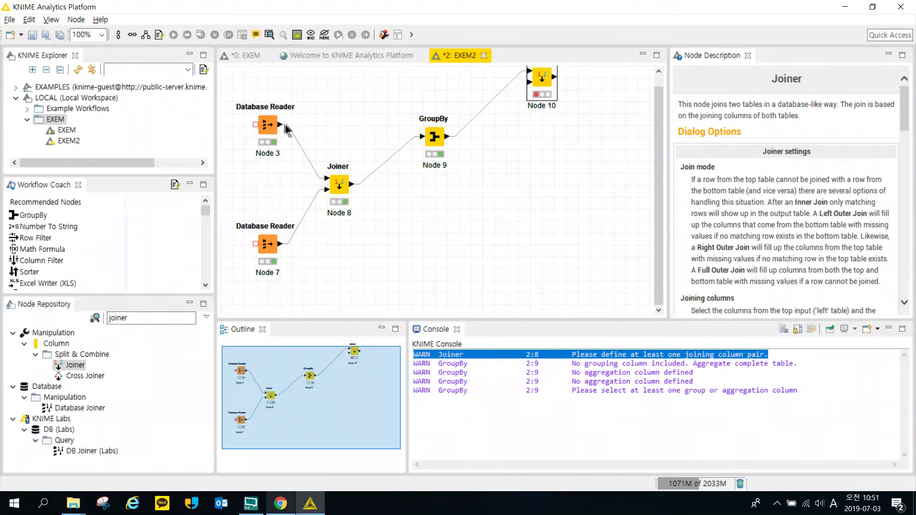
left_click_drag(281, 125, 529, 83)
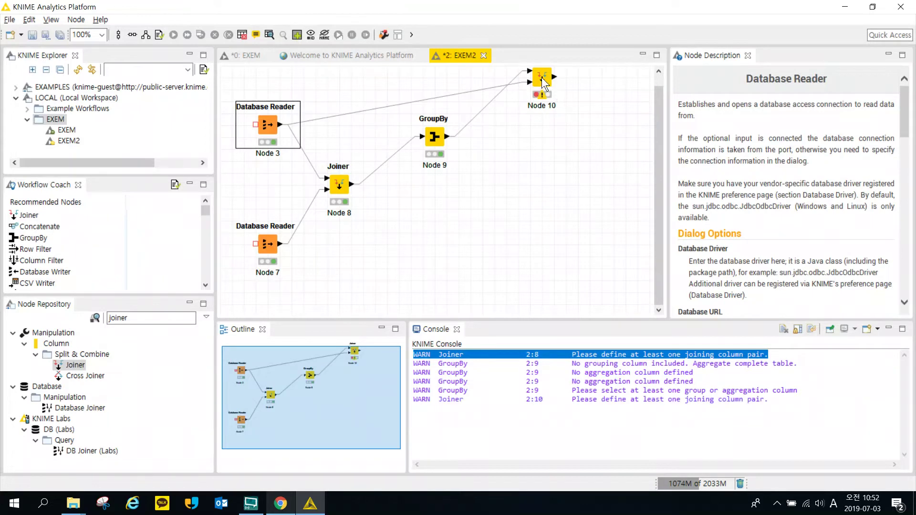
Step: Configure the new Joiner to match EmployeeID in the top input with EmployeeID in the bottom input
double_click(542, 80)
left_click_drag(483, 13, 671, 135)
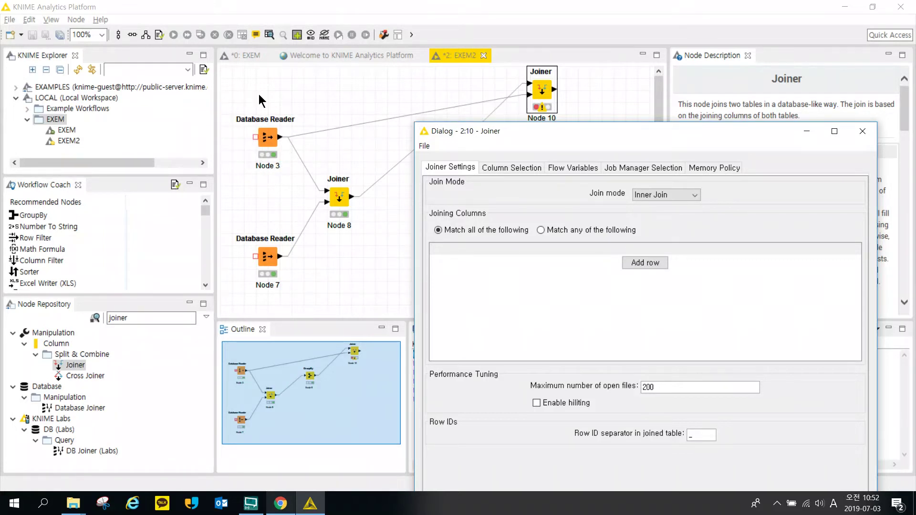
left_click_drag(533, 131, 345, 122)
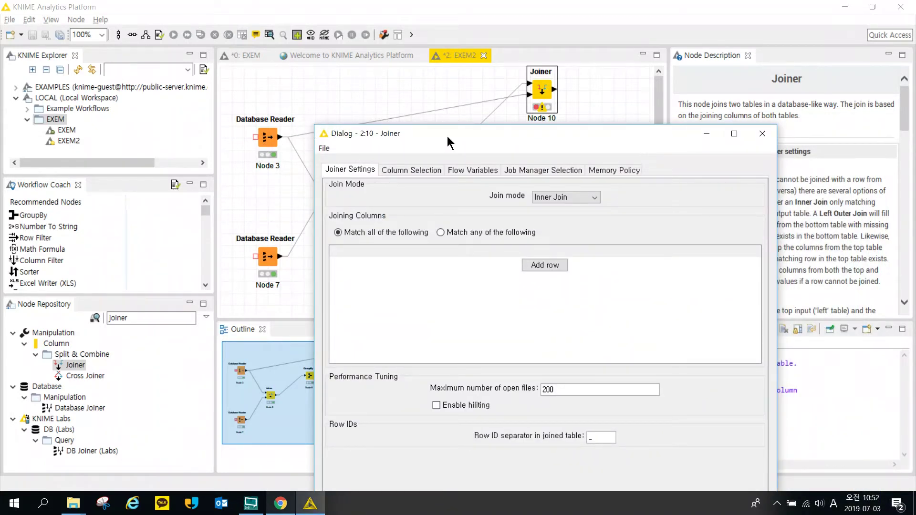
left_click_drag(448, 137, 445, 103)
left_click(534, 230)
left_click(534, 230)
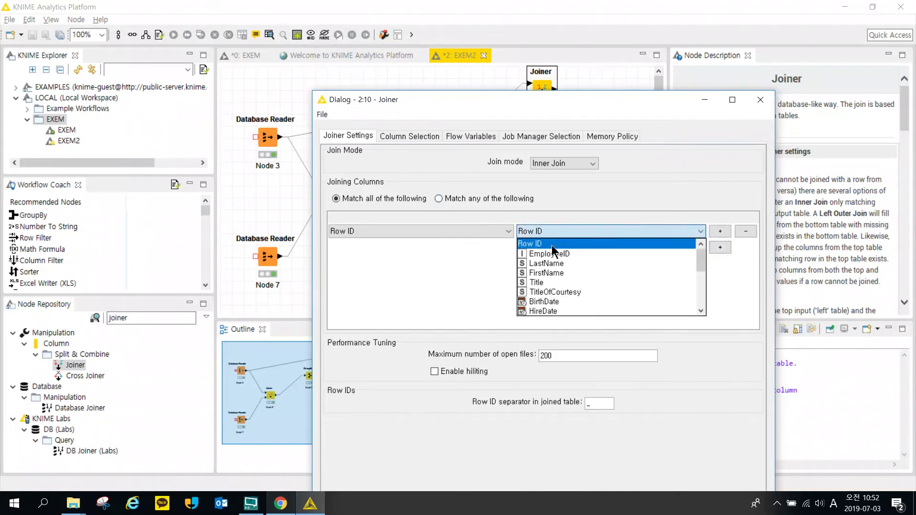
left_click(555, 254)
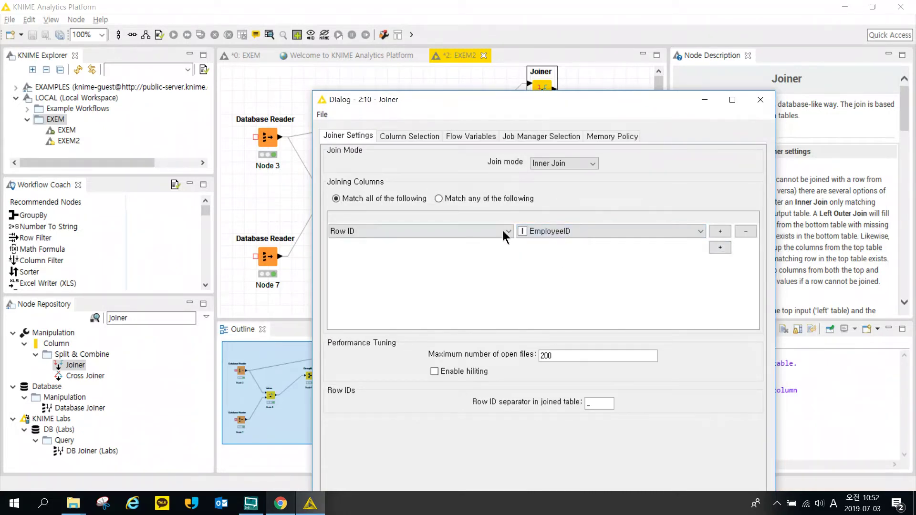
left_click(502, 230)
left_click(494, 254)
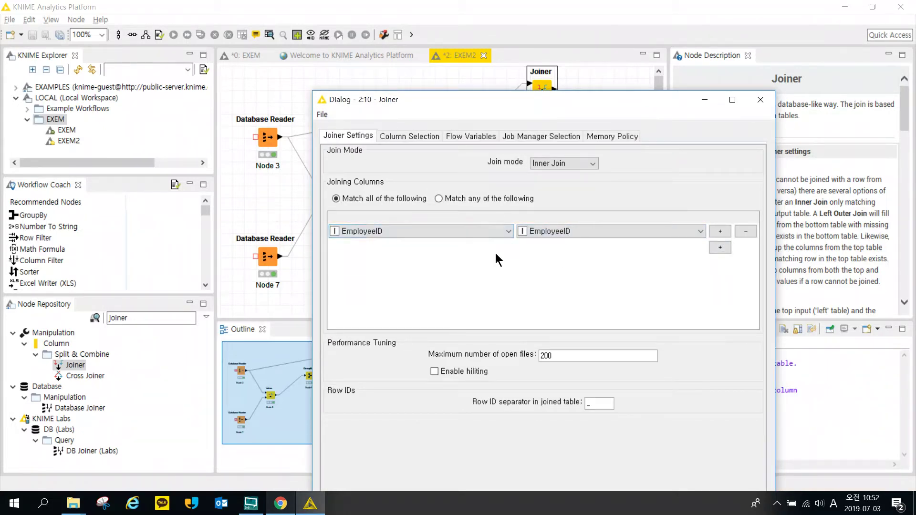
Step: Set the new Joiner's join mode to Left Outer Join, confirm the settings and execute the node
left_click(571, 163)
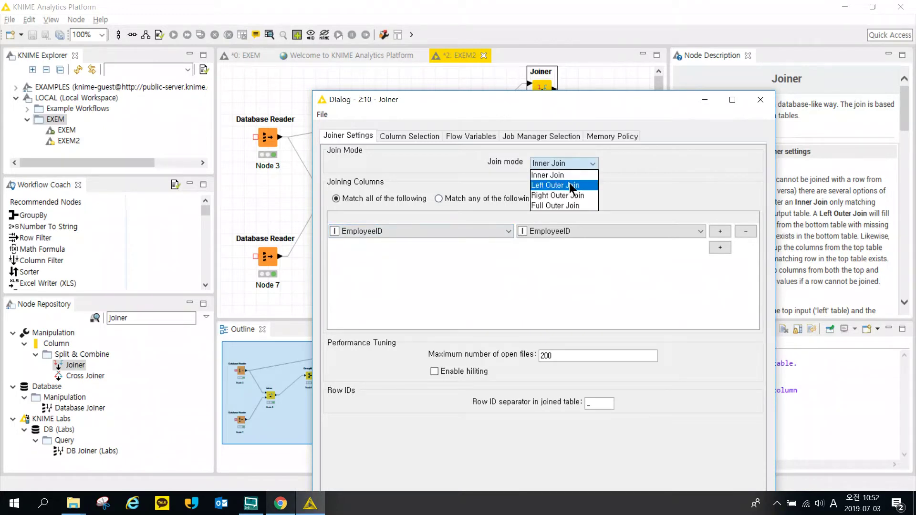
left_click(572, 186)
left_click_drag(580, 98, 546, 1)
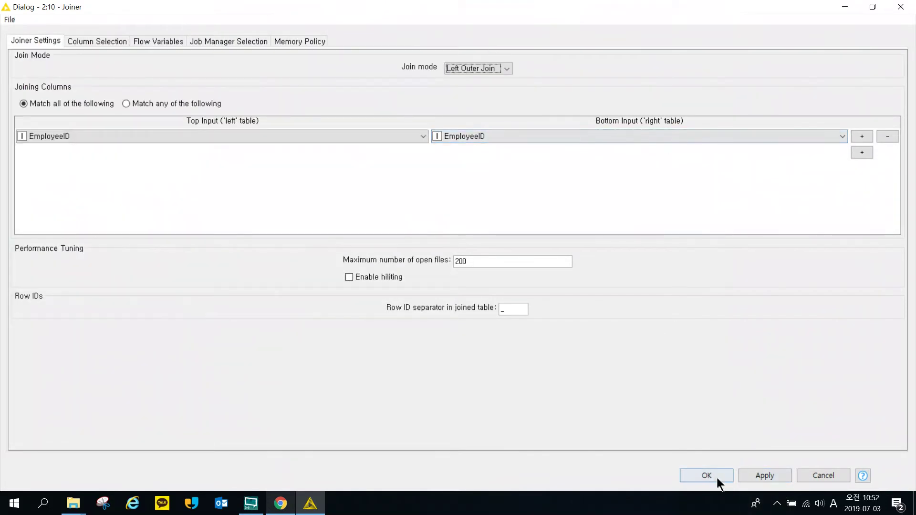
left_click(714, 476)
key("F7")
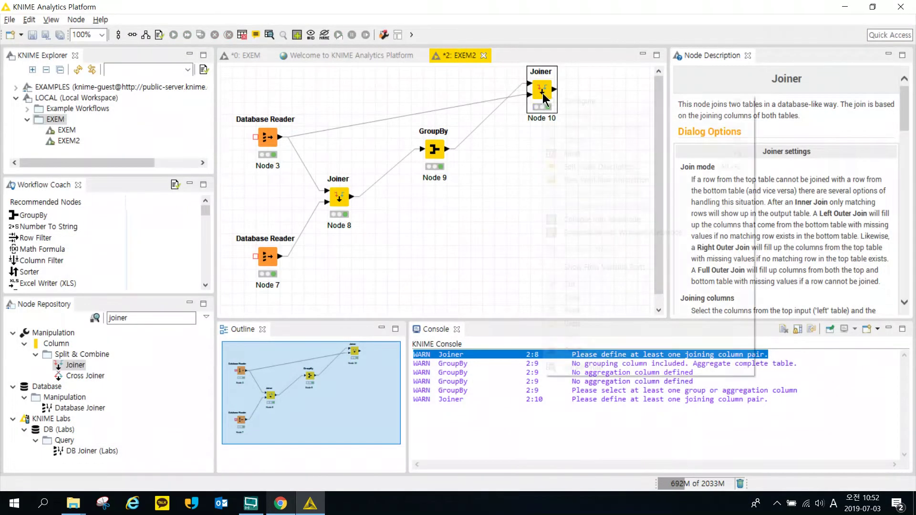
Step: Open the new Joiner's joined table and examine the mean freight alongside each employee's details
right_click(543, 93)
left_click(614, 374)
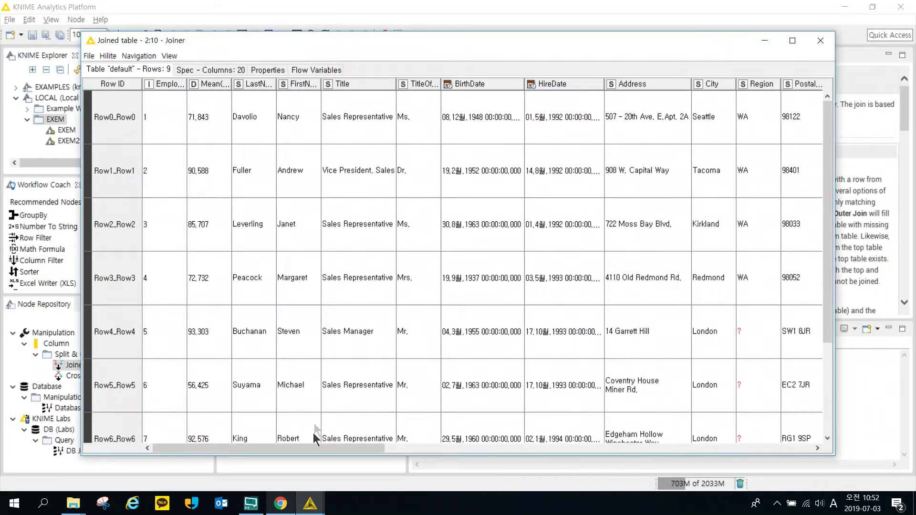
scroll(268, 398, "down", 2)
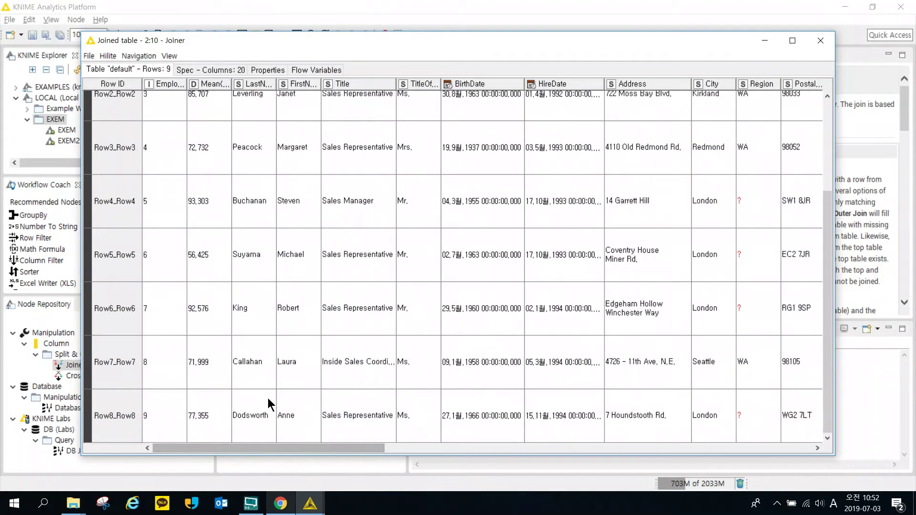
scroll(271, 430, "up", 2)
left_click_drag(280, 447, 168, 367)
left_click(225, 96)
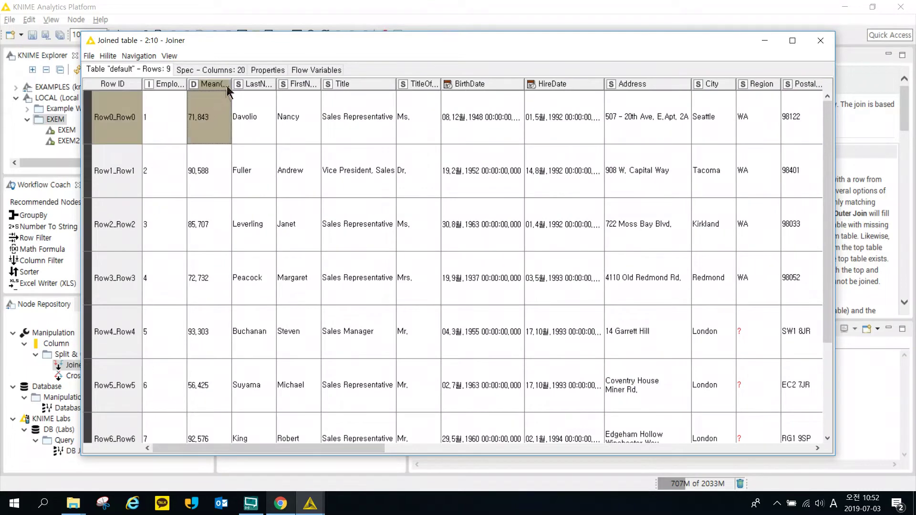
Step: Widen the Mean(Freight) column in the joined table, check the first five employees' averages, and close the table
left_click_drag(231, 83, 320, 96)
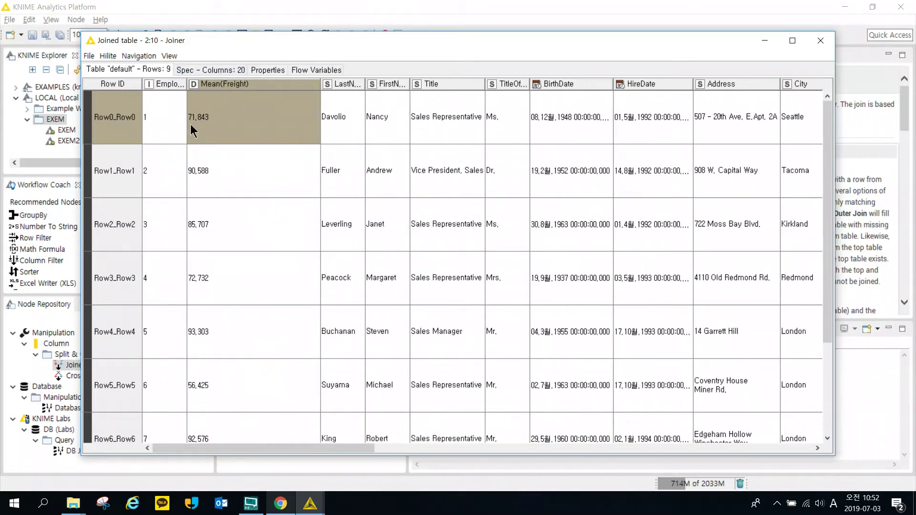
left_click(204, 176)
left_click(208, 224)
left_click(211, 267)
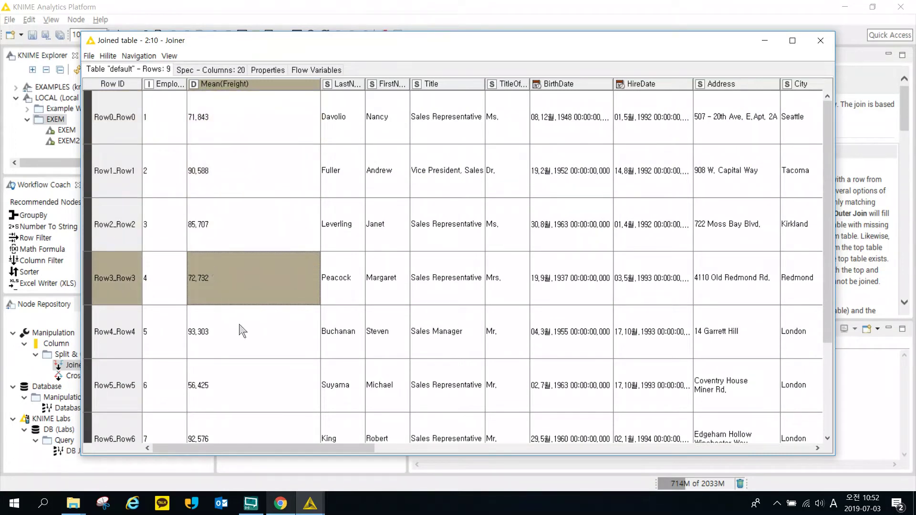
left_click(252, 334)
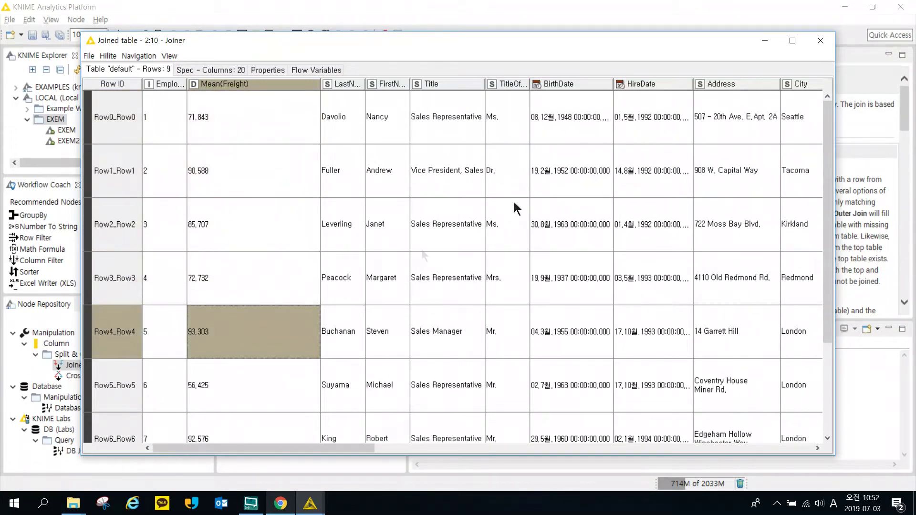
left_click(826, 42)
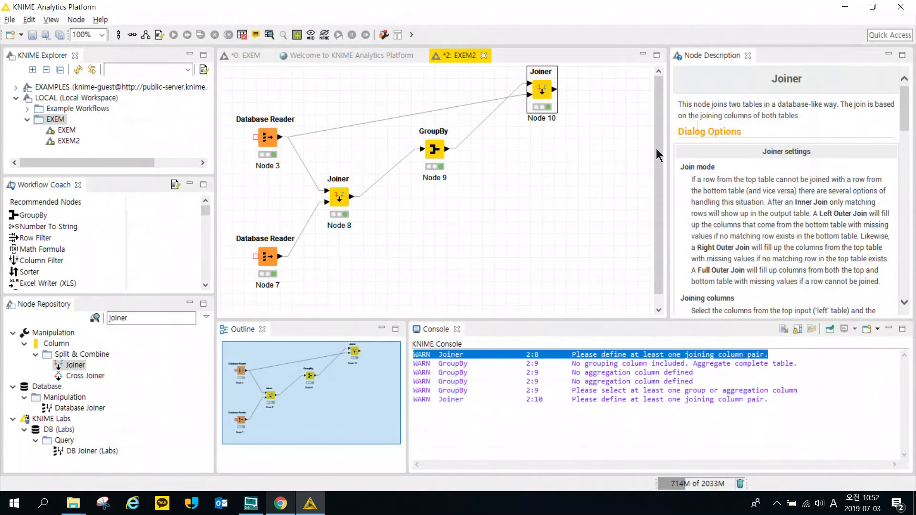
Step: Open the GroupBy node's configuration and review its pattern-based aggregation settings and the columns available for manual aggregation
double_click(438, 145)
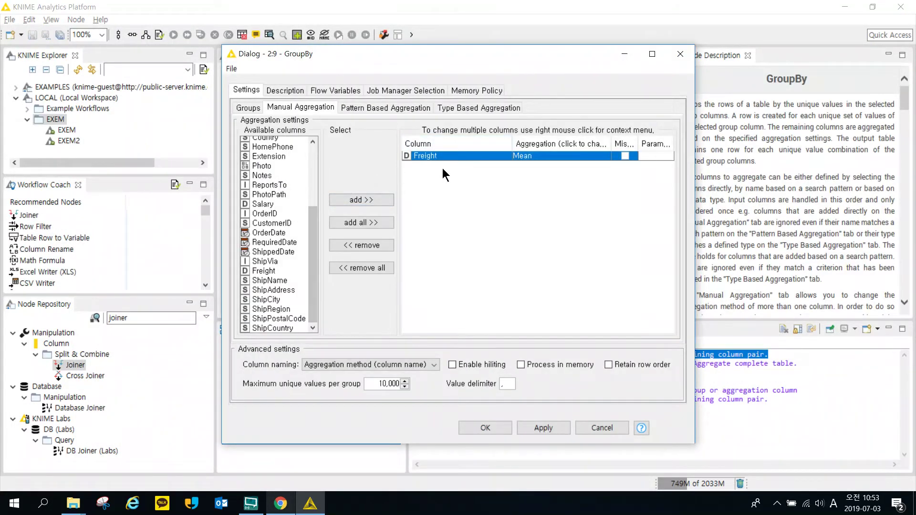
left_click(396, 106)
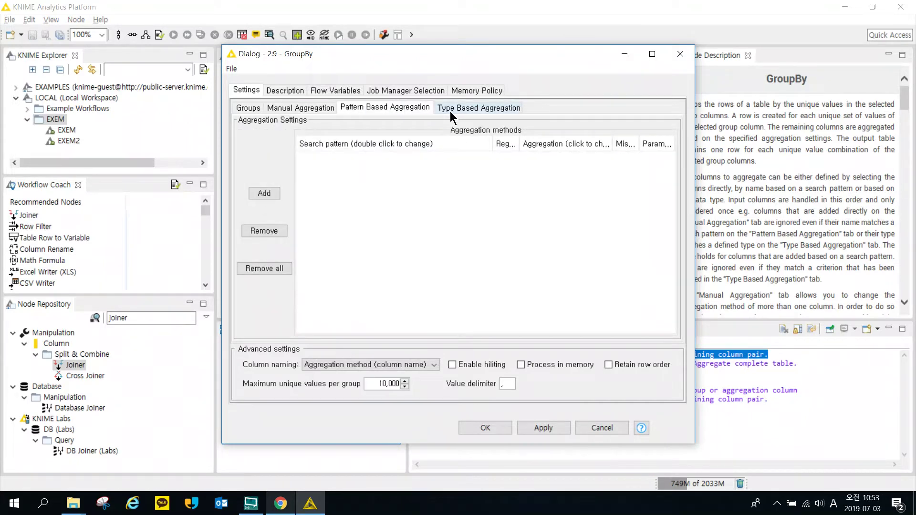
left_click(313, 108)
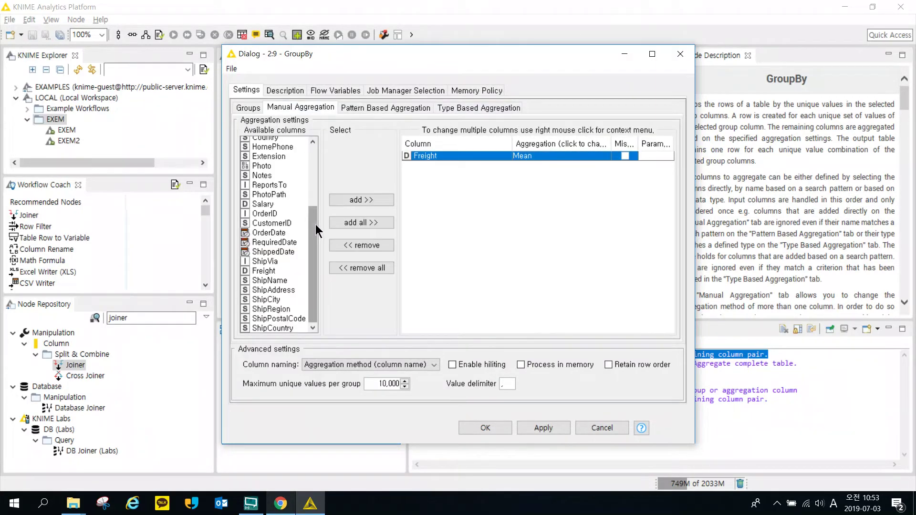
left_click_drag(313, 277, 307, 135)
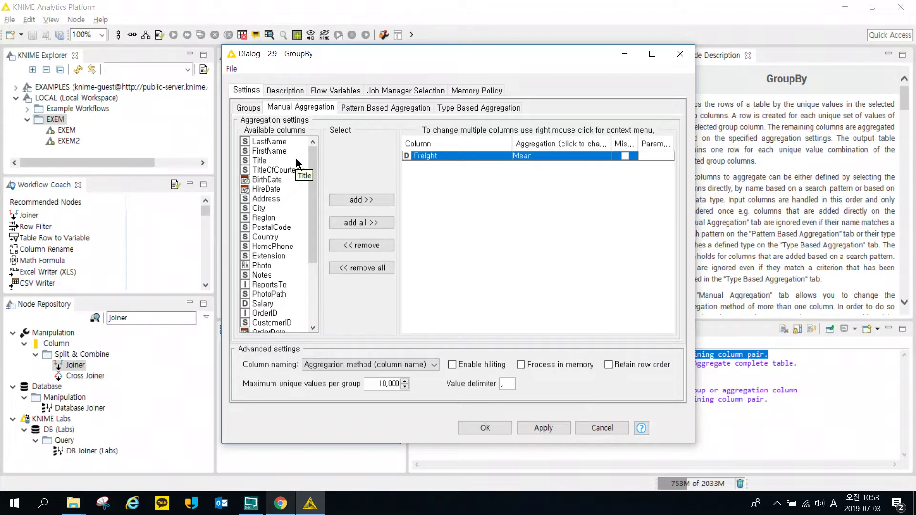
Step: Add the String data type to the GroupBy node's type-based aggregation and set its aggregation method to Mode
left_click(473, 108)
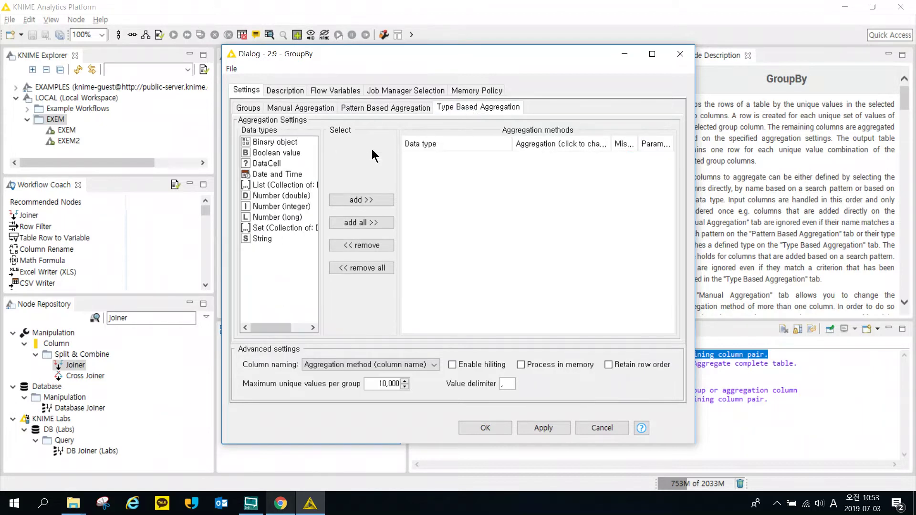
left_click(282, 236)
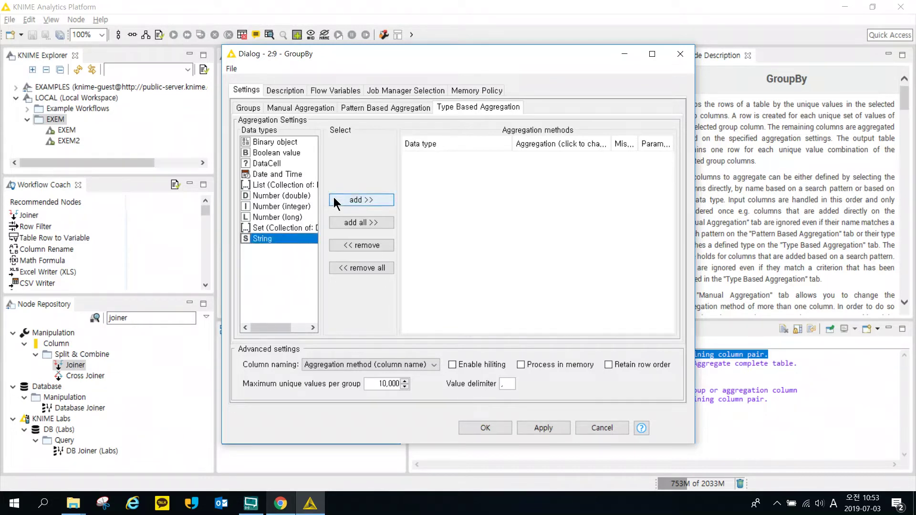
left_click(276, 206)
key("Down")
key("Down")
key("Down")
left_click(363, 201)
left_click(534, 156)
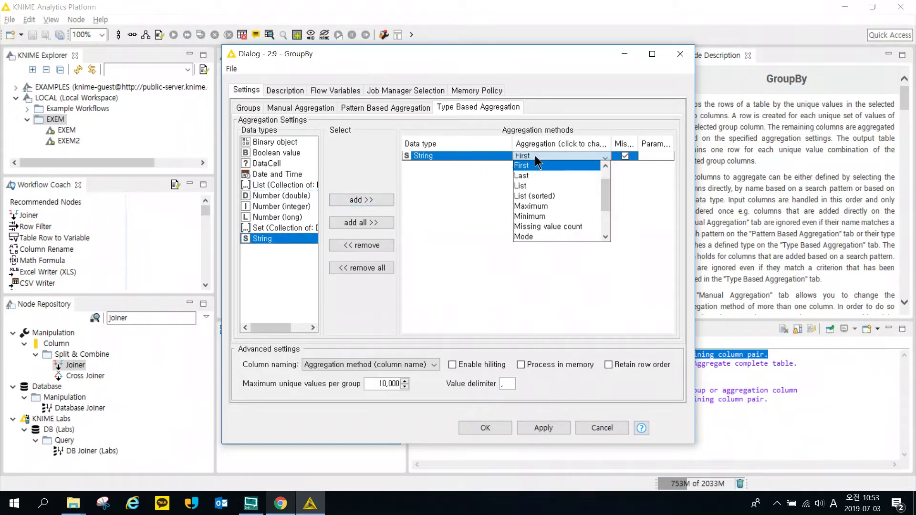
scroll(565, 230, "down", 2)
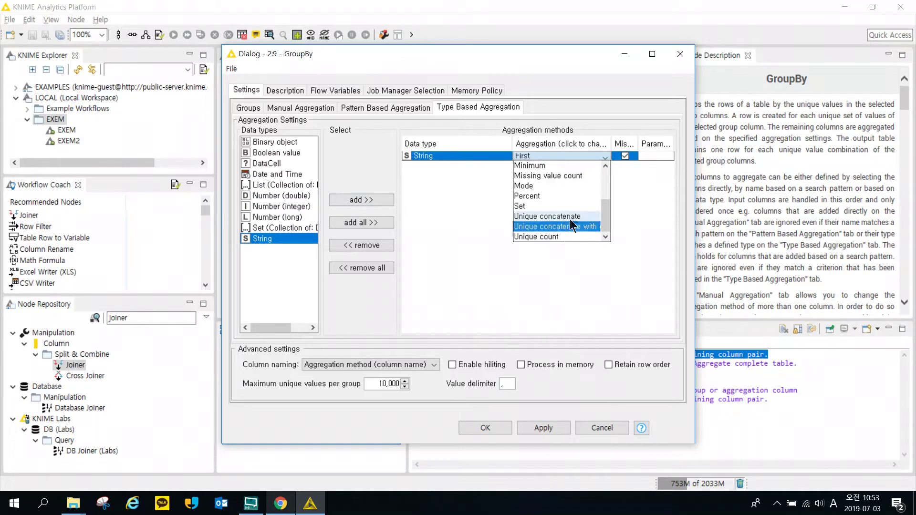
left_click(585, 185)
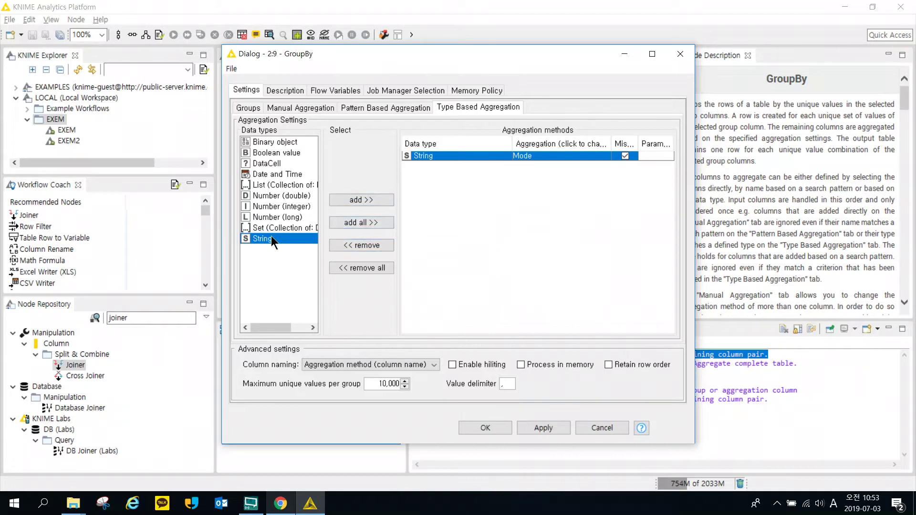
Step: Add a second type-based aggregation for the String data type with the Unique count method
left_click(344, 200)
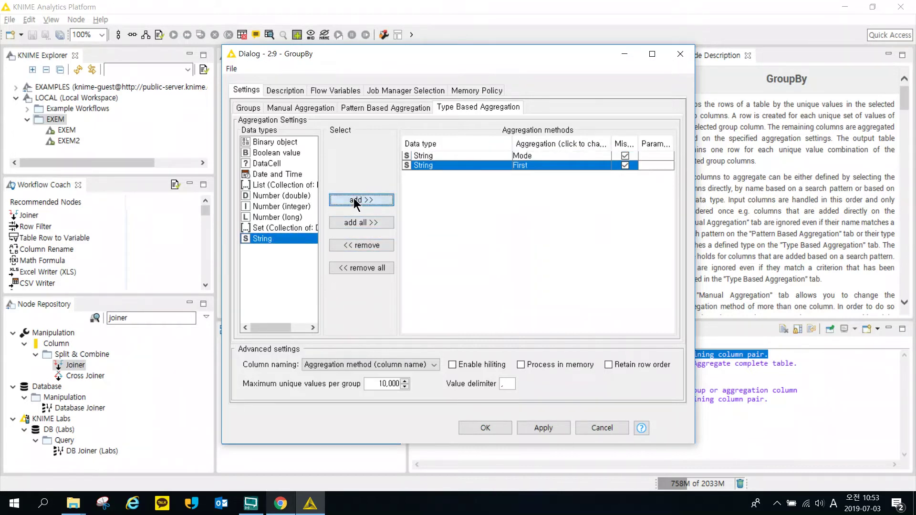
left_click(532, 165)
scroll(553, 214, "down", 3)
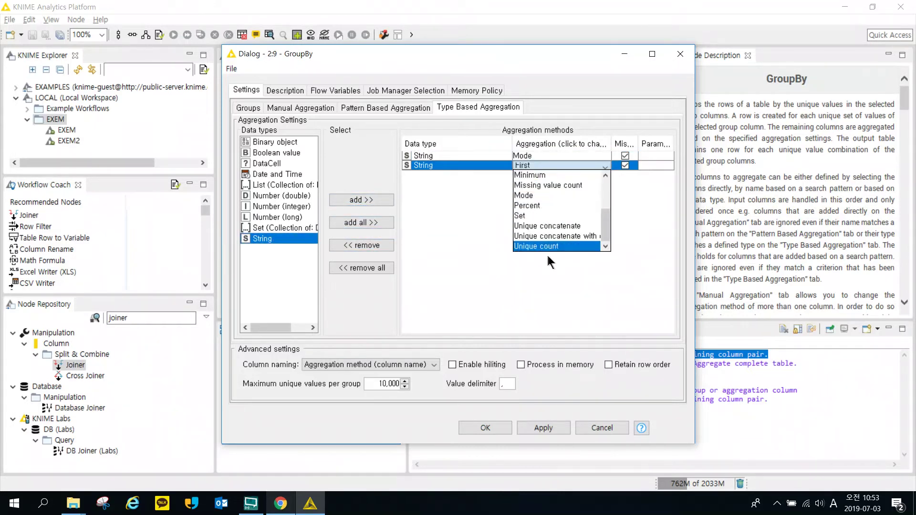
left_click(552, 246)
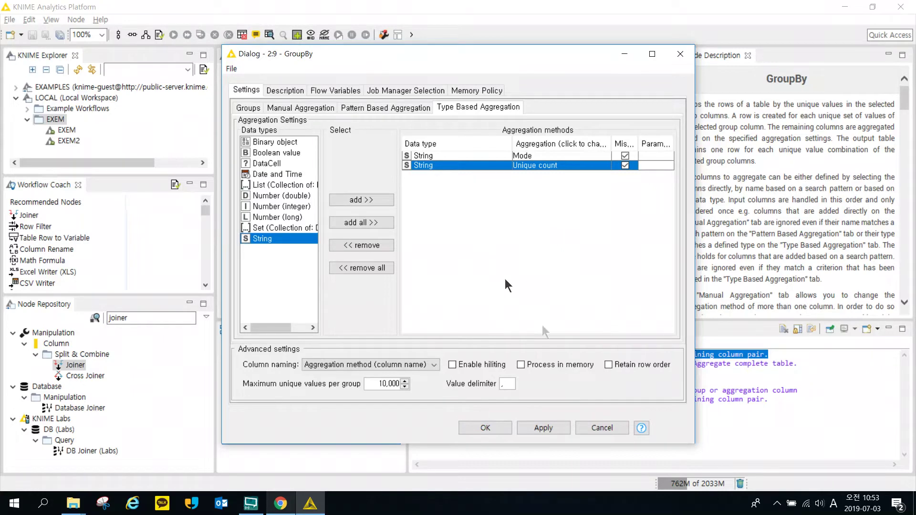
Step: Apply the GroupBy settings, accepting the node reset, and execute the GroupBy node
left_click(543, 428)
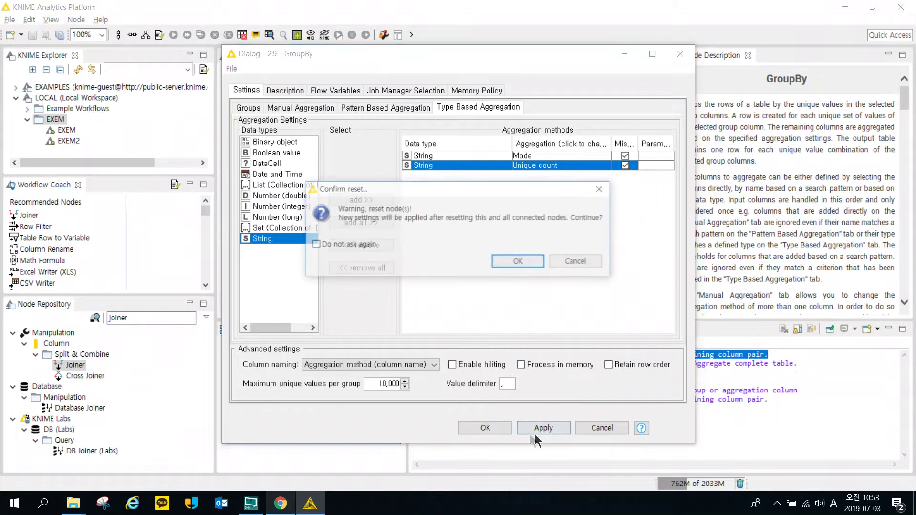
left_click(498, 264)
left_click(485, 428)
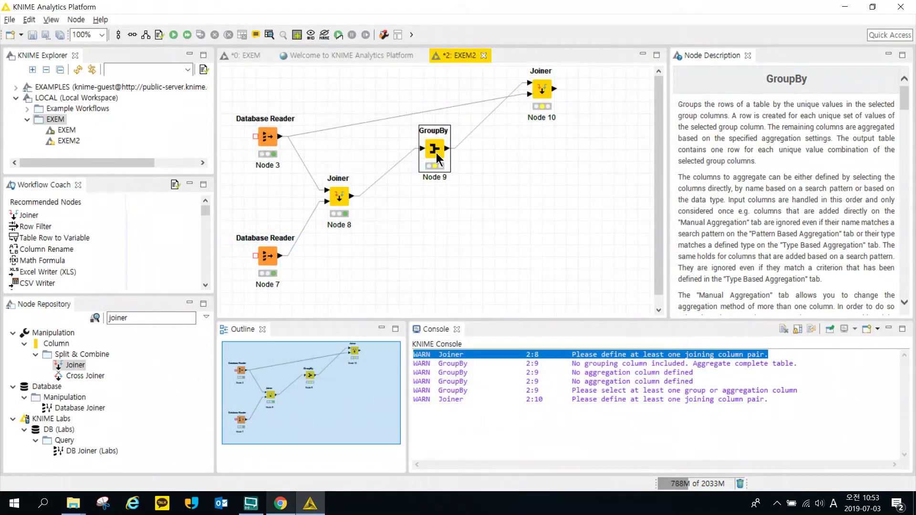
key("F7")
Step: Open the GroupBy node's group table and examine the Mode and Unique count columns from LastName through ShipName, widening truncated ones
right_click(439, 149)
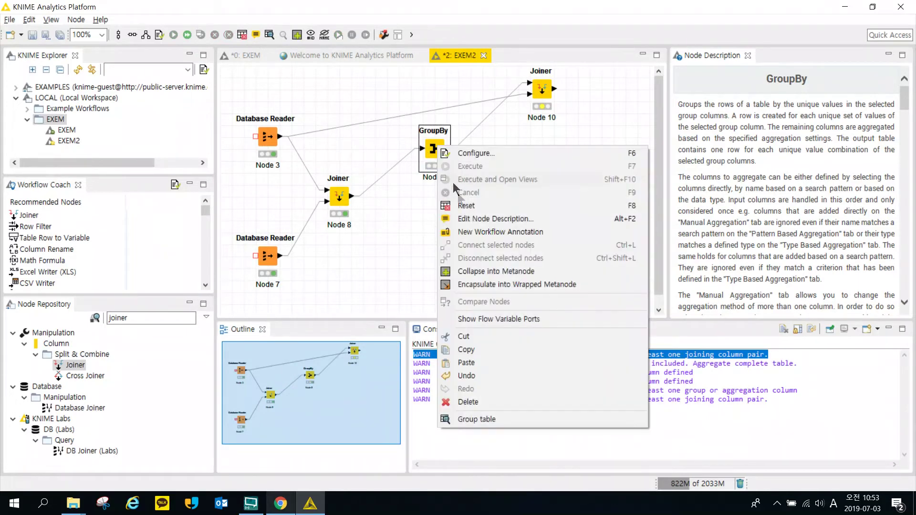
left_click(473, 419)
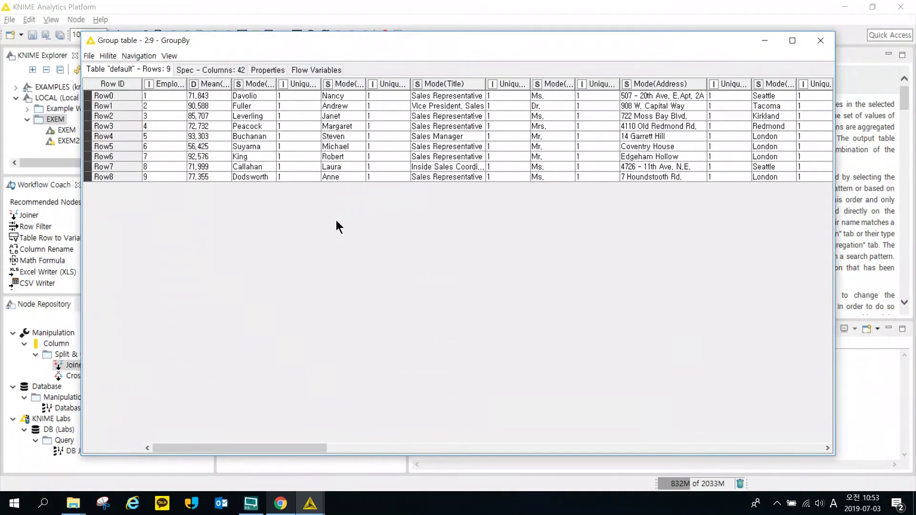
double_click(277, 84)
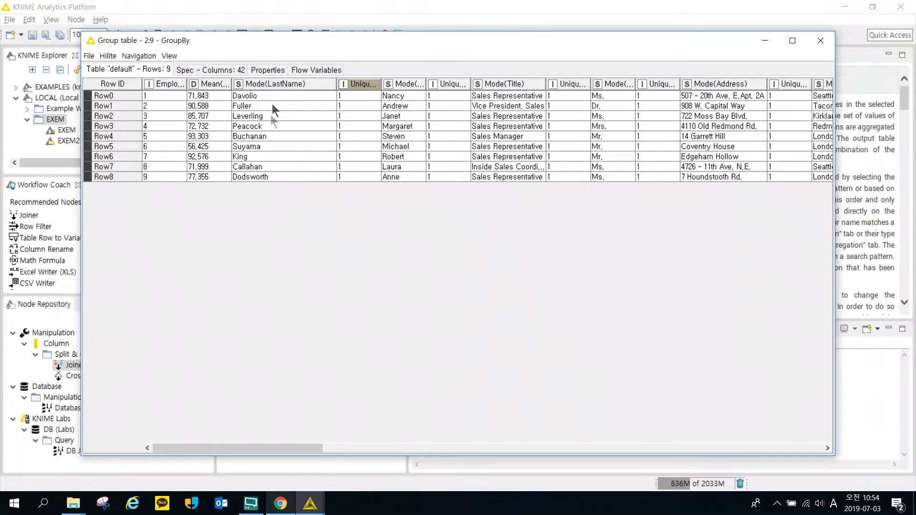
left_click_drag(313, 448, 451, 449)
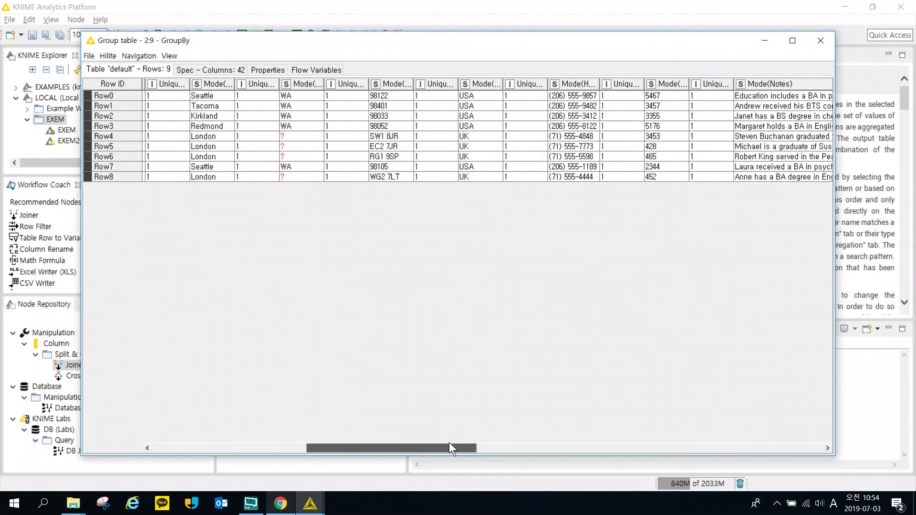
left_click_drag(450, 444, 823, 398)
left_click_drag(442, 84, 490, 84)
left_click_drag(377, 85, 463, 87)
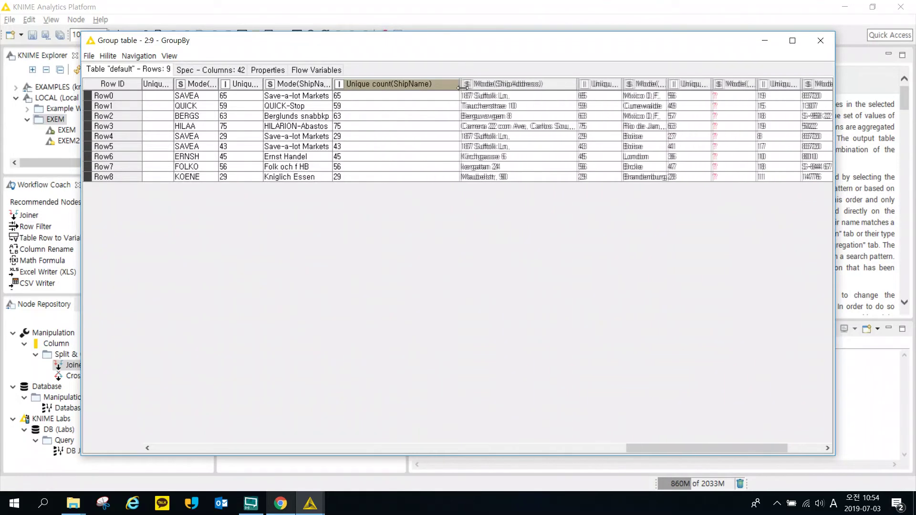
left_click_drag(333, 84, 406, 85)
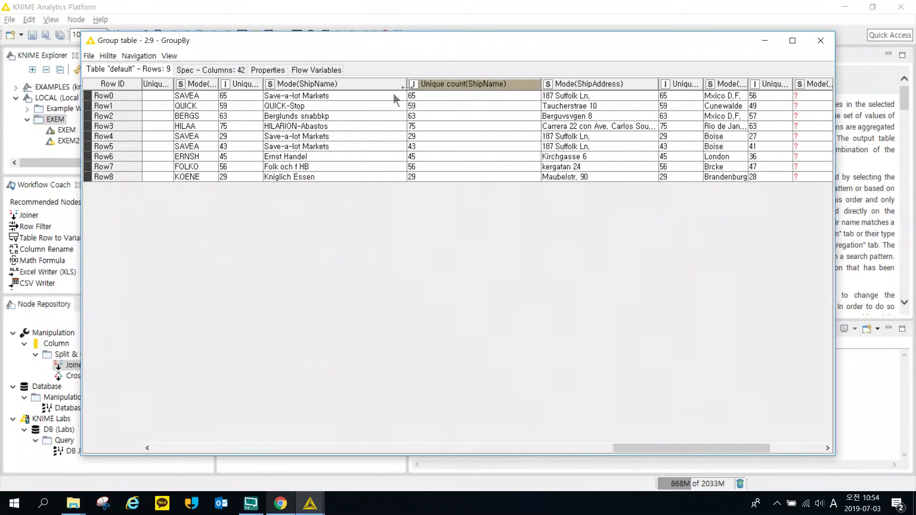
Step: Widen the Mode(CustomerID) and Unique count(CustomerID) columns and examine the first employee's values in both
left_click_drag(620, 447, 521, 447)
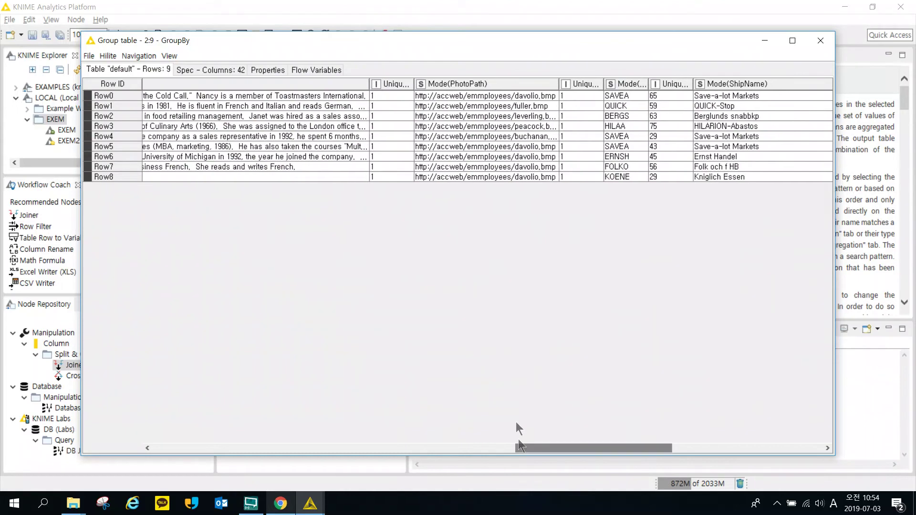
left_click_drag(411, 86, 491, 90)
left_click_drag(635, 84, 673, 84)
left_click_drag(642, 446, 723, 422)
left_click_drag(399, 86, 599, 83)
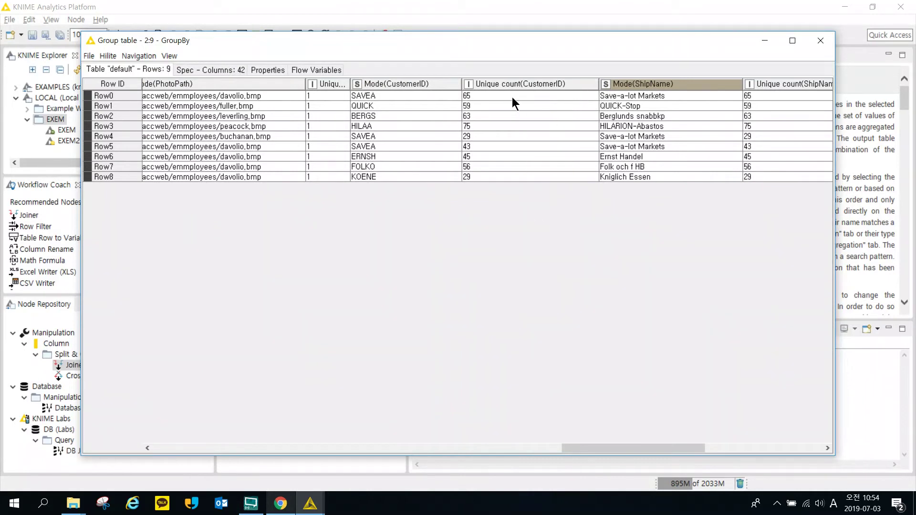
left_click(498, 94)
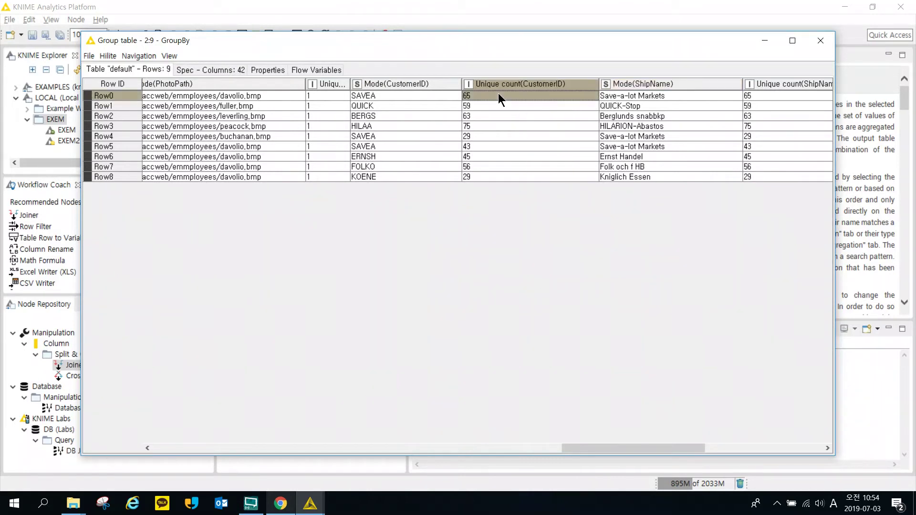
right_click(430, 95)
left_click(397, 99)
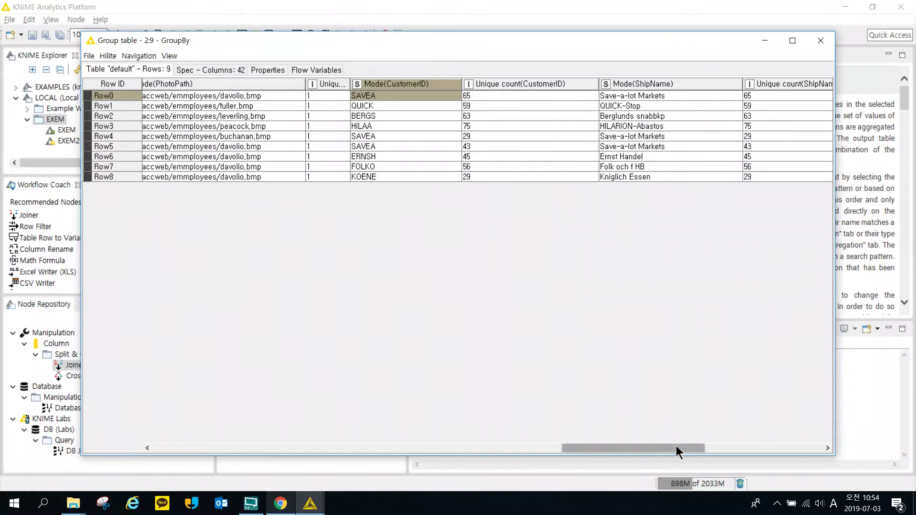
Step: Examine the Mode and Unique count values for ShipName and the remaining shipping columns, then close the group table
left_click_drag(677, 446, 724, 446)
left_click(435, 96)
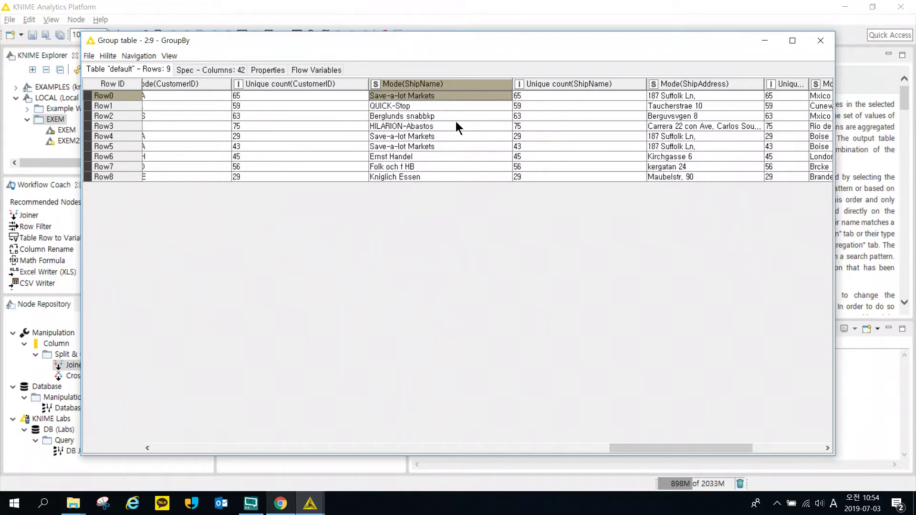
left_click(536, 94)
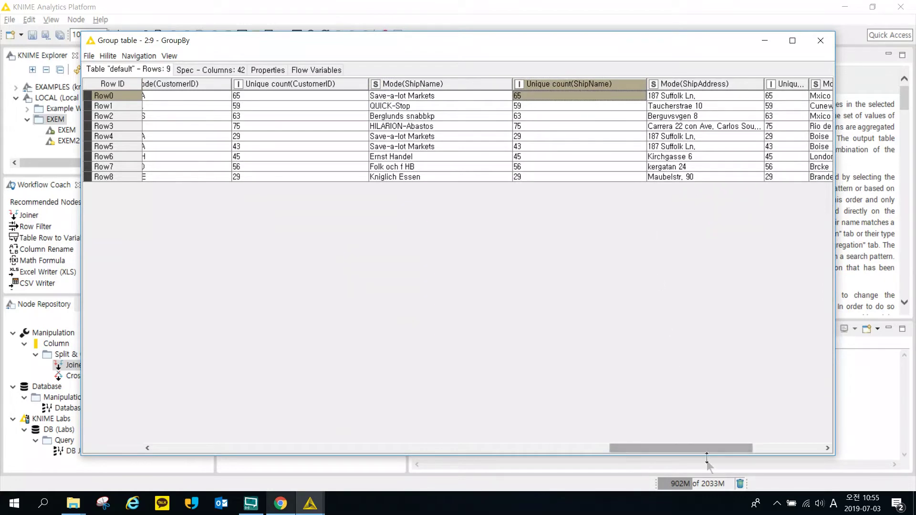
left_click_drag(711, 447, 802, 443)
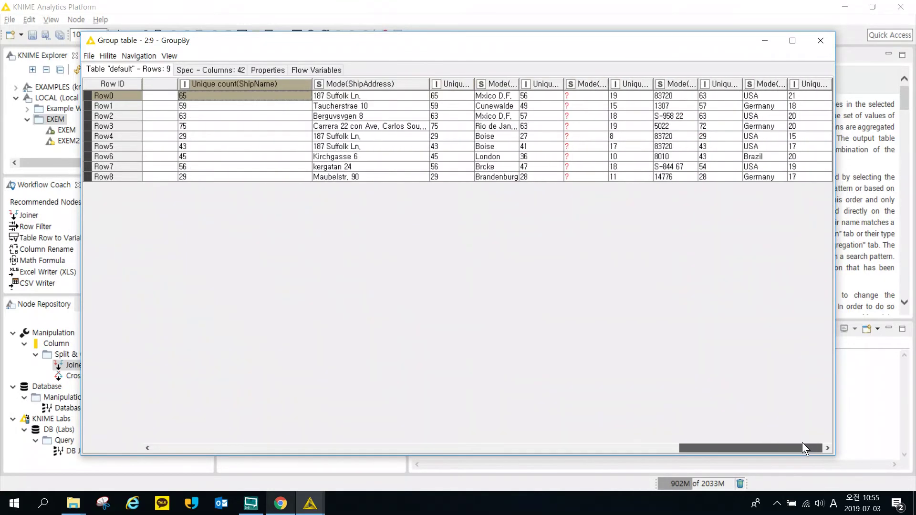
left_click(675, 177, "shift")
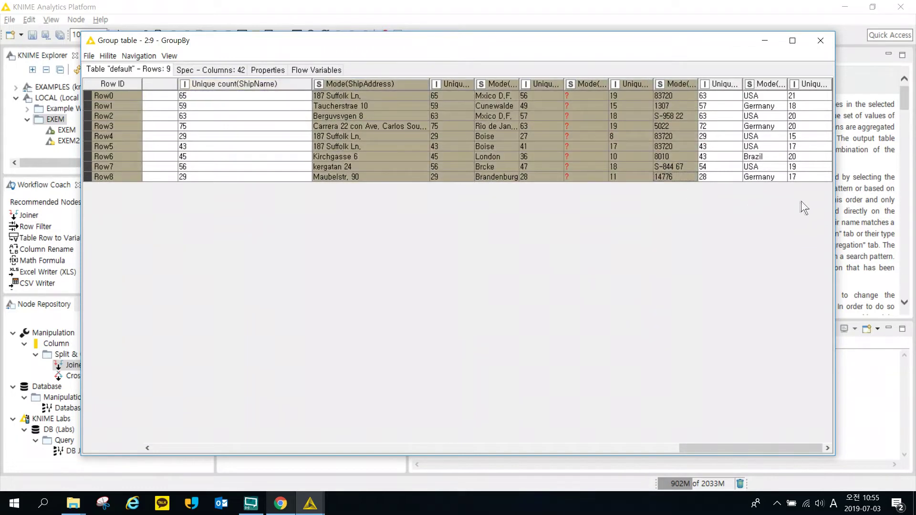
left_click(814, 177, "shift")
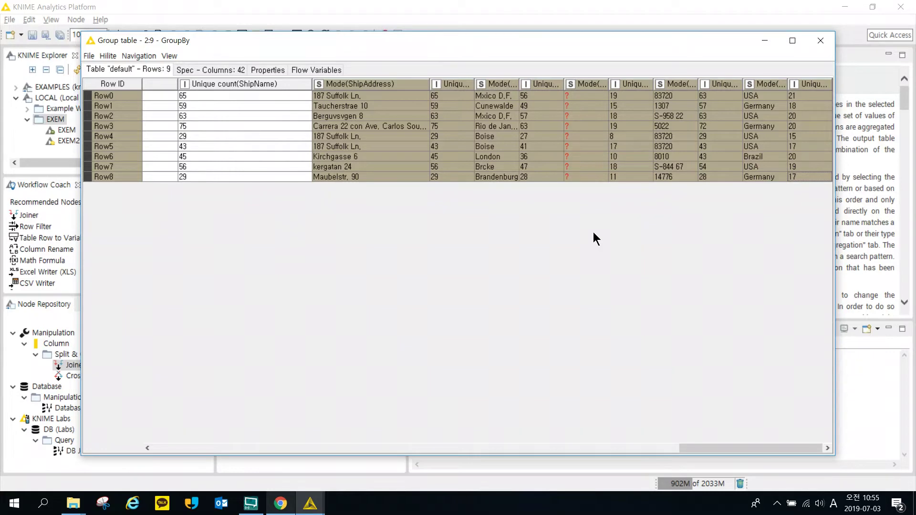
left_click(820, 40)
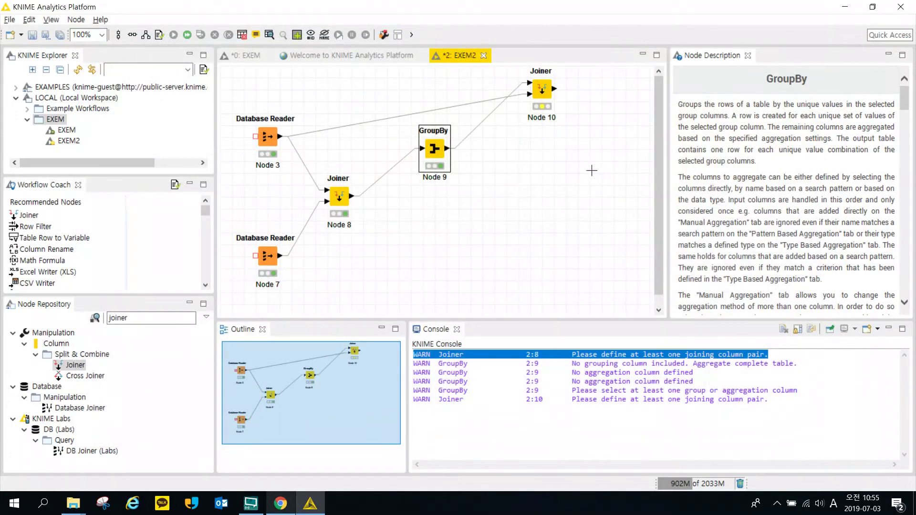
left_click(592, 172)
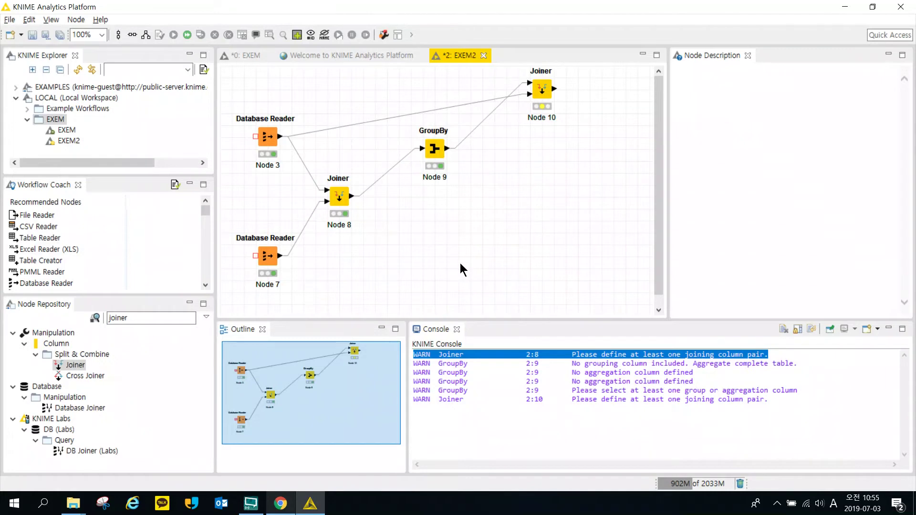
Step: Find the Pivoting node in the node repository and place it on the canvas below the GroupBy node
left_click(86, 308)
type("pivot")
left_click_drag(91, 368, 561, 205)
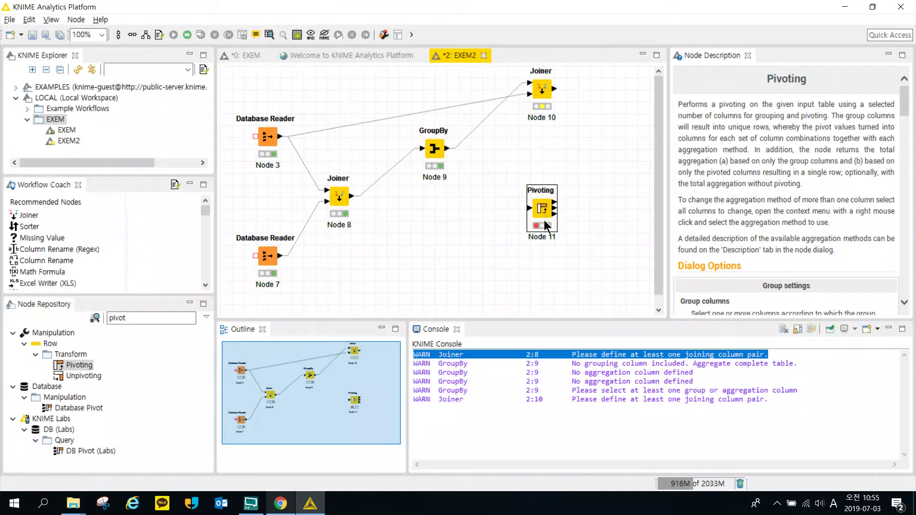
left_click(593, 186)
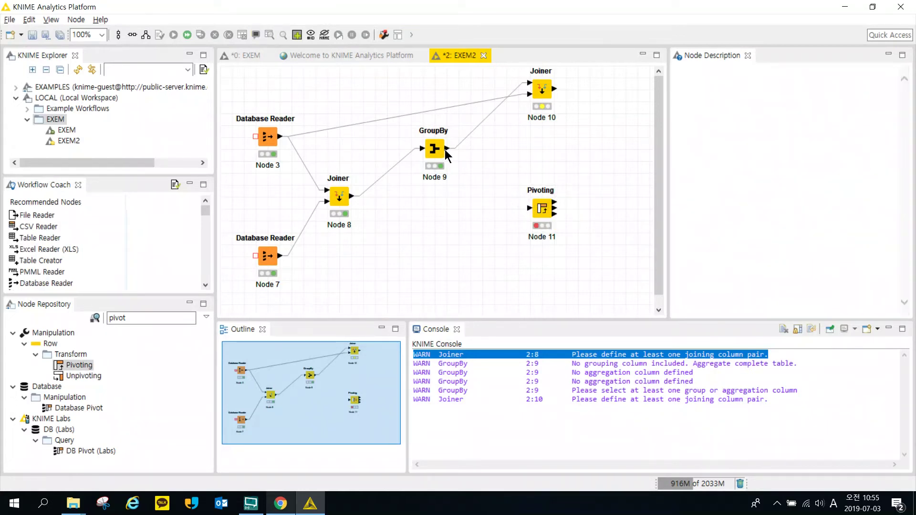
left_click_drag(533, 222, 442, 253)
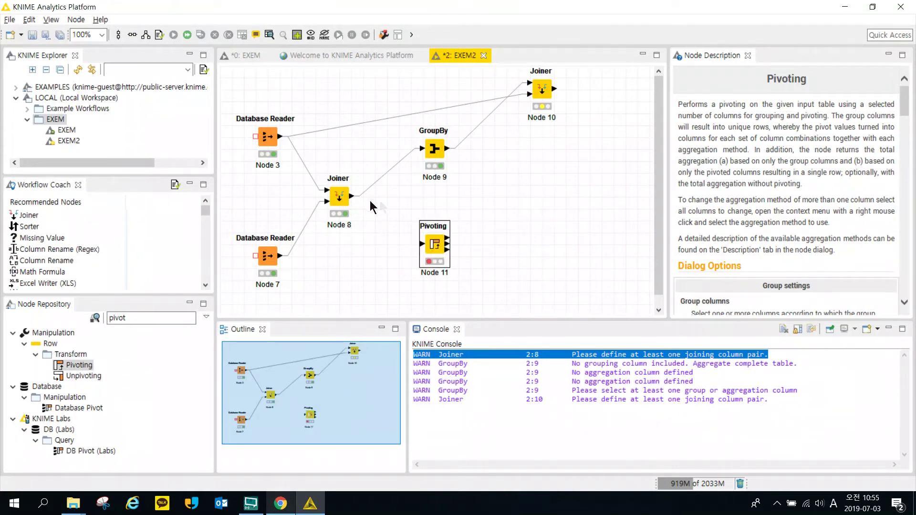
left_click(445, 192)
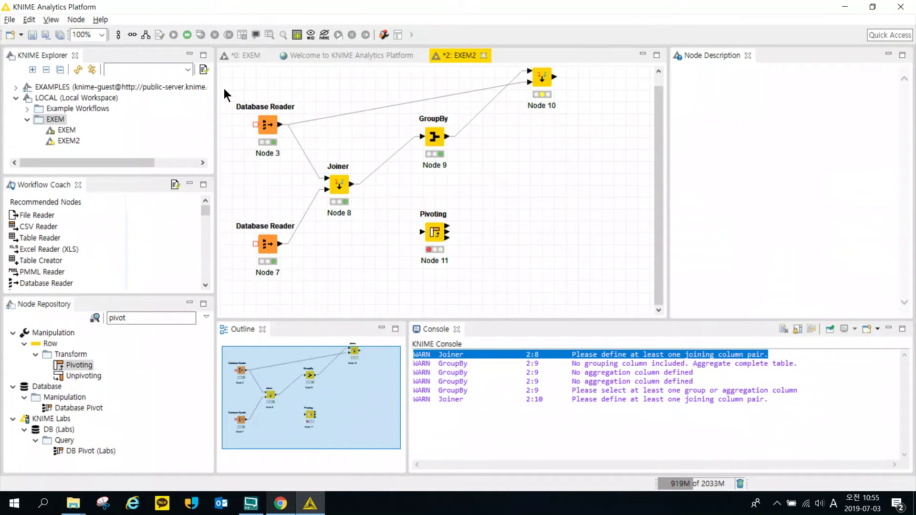
Step: Connect the output of the Employees and Orders Joiner (Node 8) to the Pivoting node's input
left_click_drag(224, 93, 286, 306)
left_click(336, 286)
left_click_drag(352, 184, 429, 234)
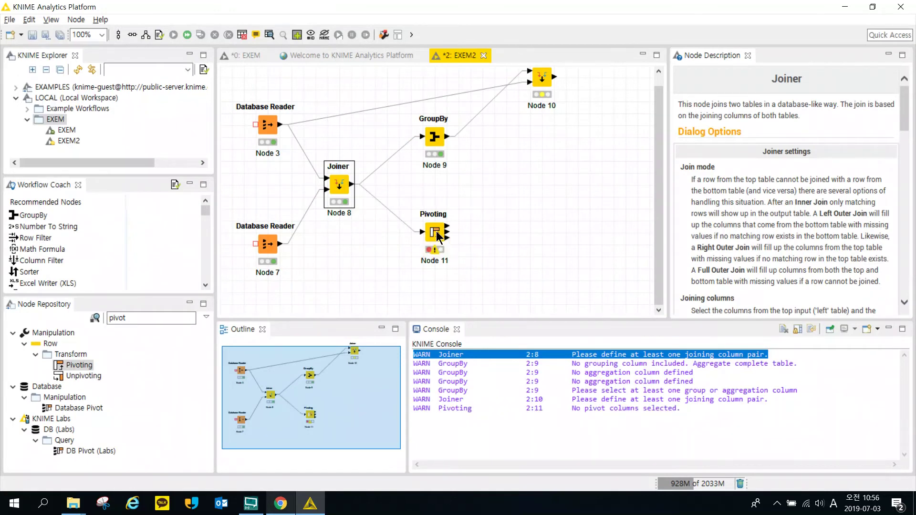
Step: Open the Pivoting node's configuration and set EmployeeID as the group column
double_click(435, 234)
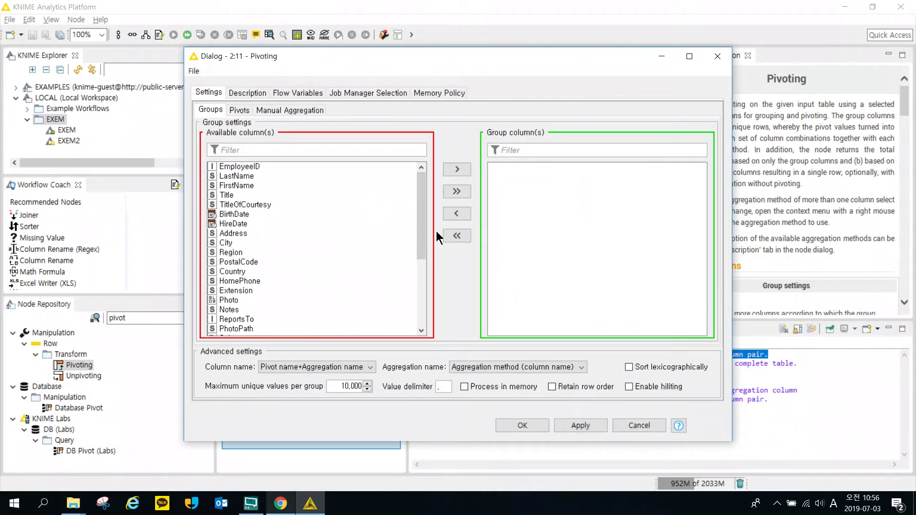
left_click(273, 167)
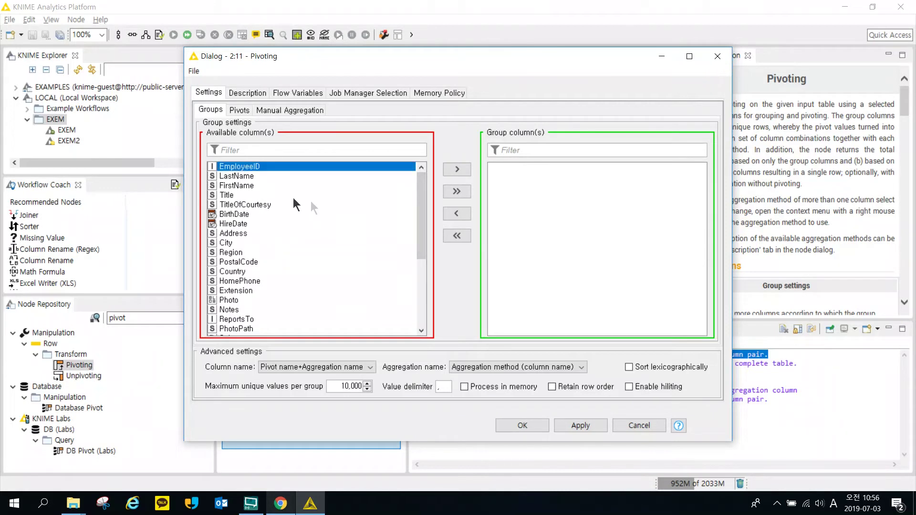
left_click(457, 169)
Step: Set ShipCountry as the pivot column of the Pivoting node
left_click(237, 110)
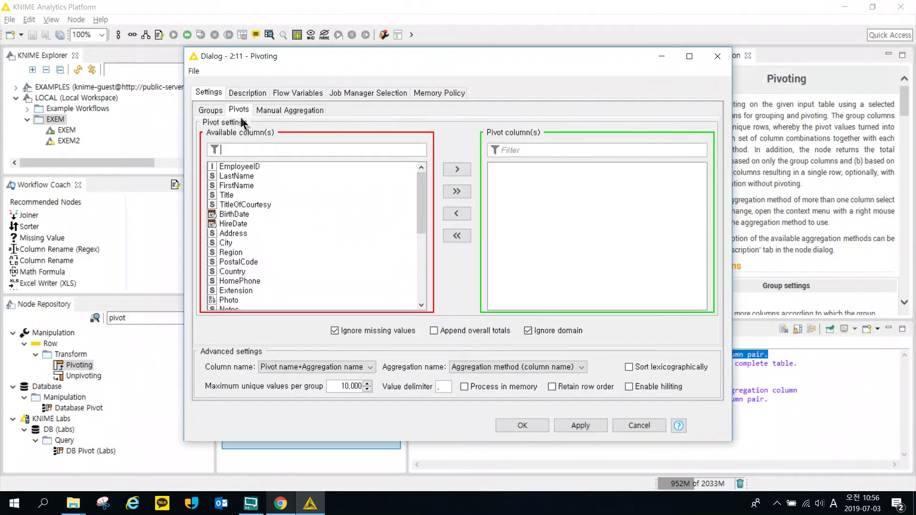
scroll(394, 209, "down", 5)
left_click(355, 304)
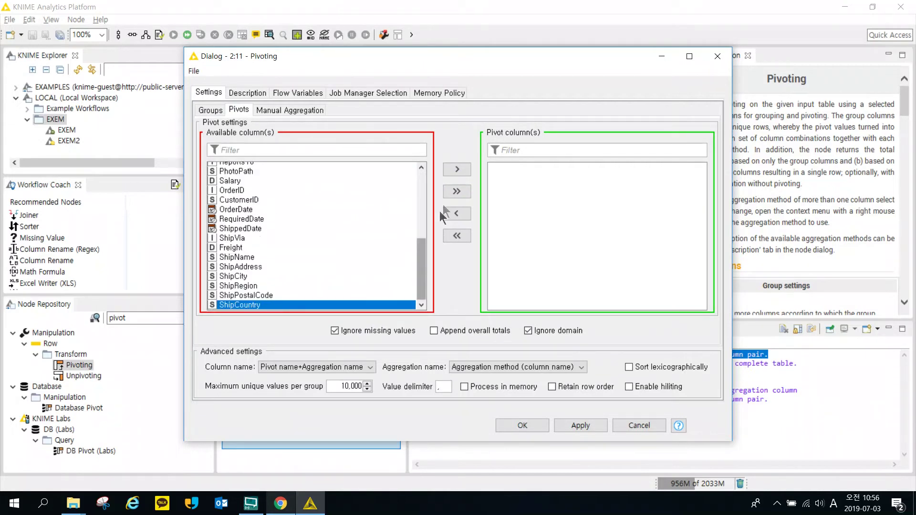
left_click(457, 170)
left_click(510, 168)
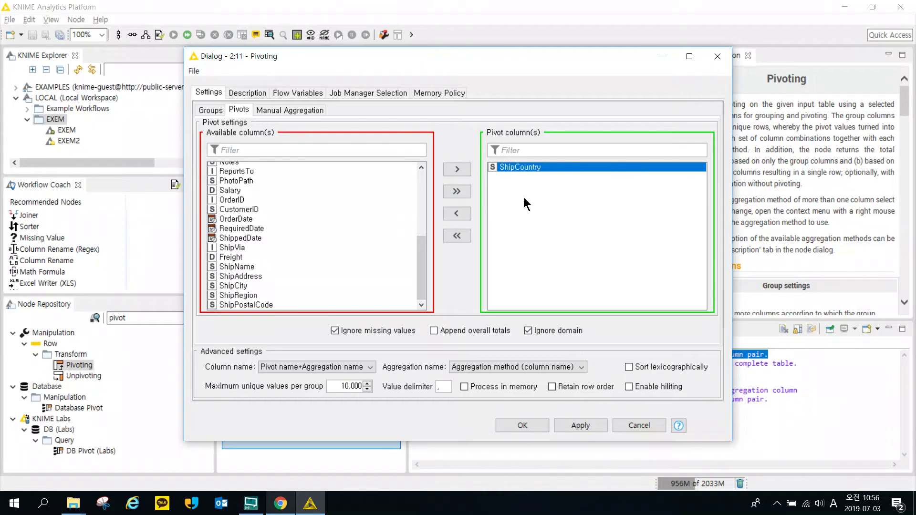
Step: Add Freight to the Pivoting node's manual aggregation with the Mean method
left_click(269, 111)
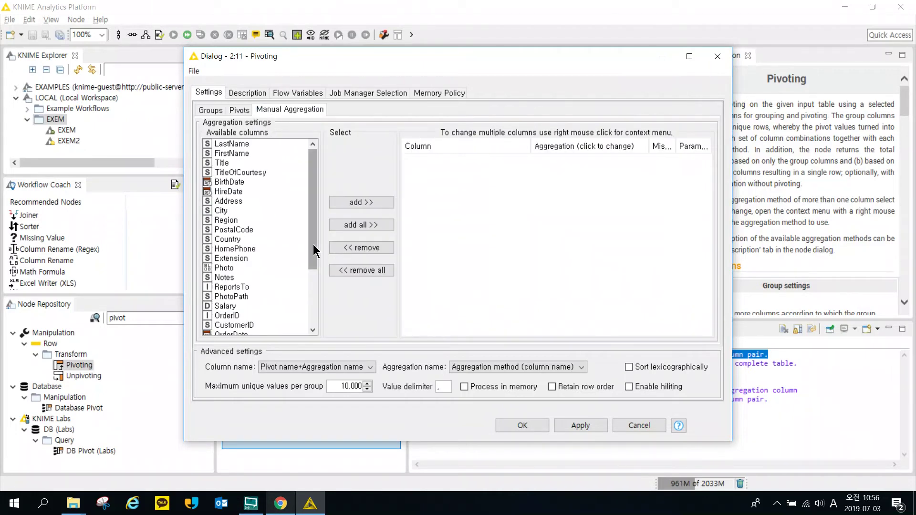
left_click(213, 109)
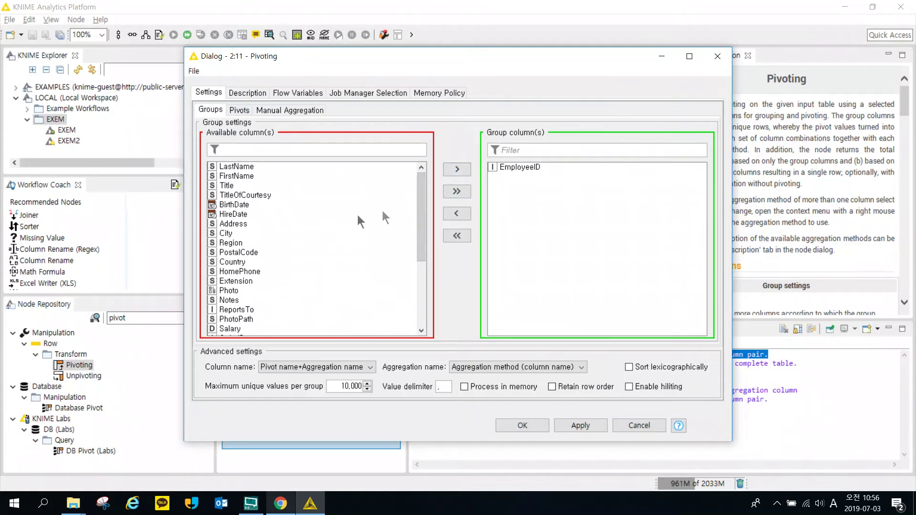
left_click(239, 110)
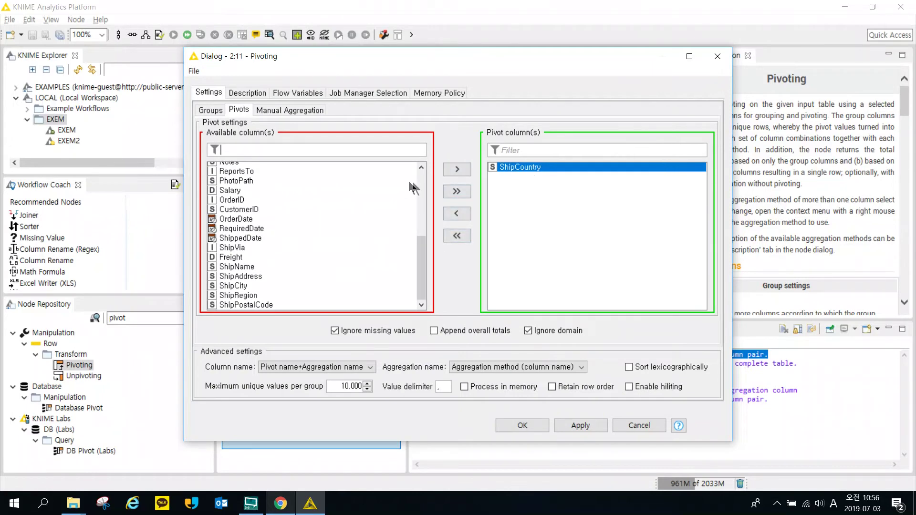
left_click(308, 110)
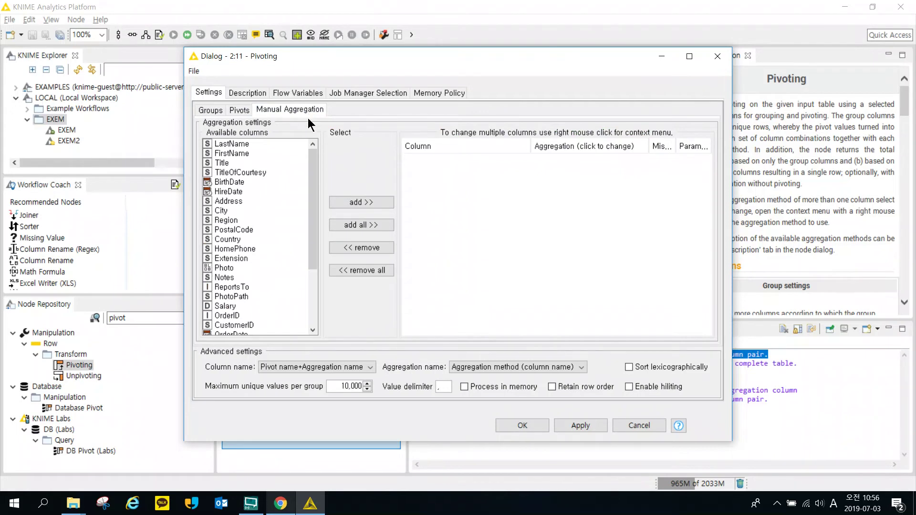
scroll(257, 239, "down", 3)
left_click(257, 283)
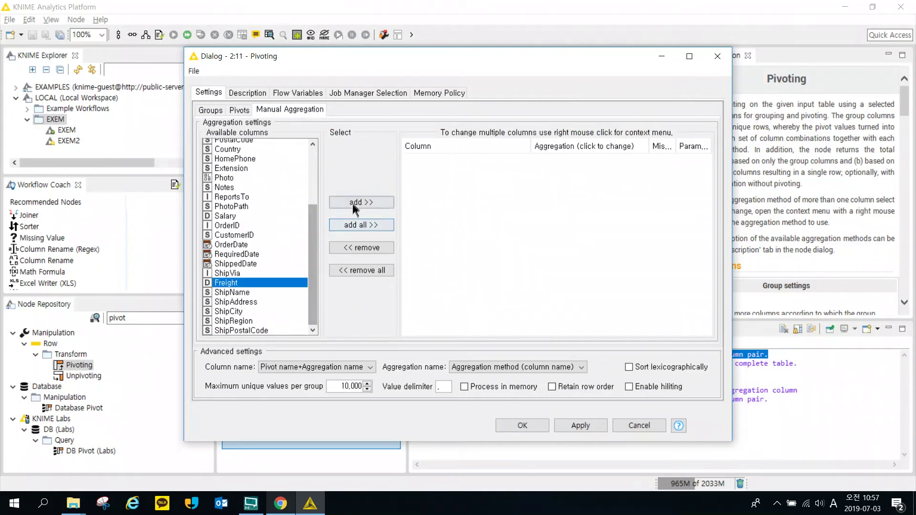
left_click(361, 202)
left_click(601, 162)
left_click(602, 167)
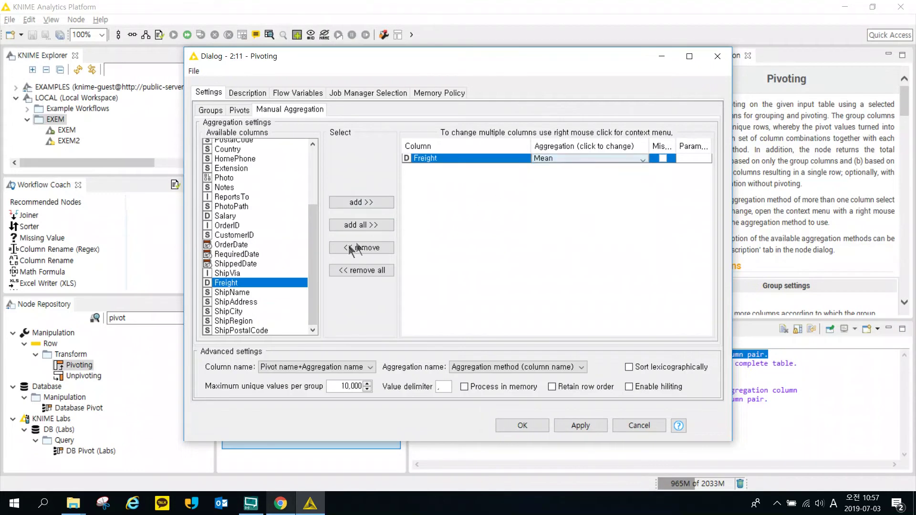
Step: Add ShipName to the manual aggregation with the Mode method and apply the settings
left_click(233, 292)
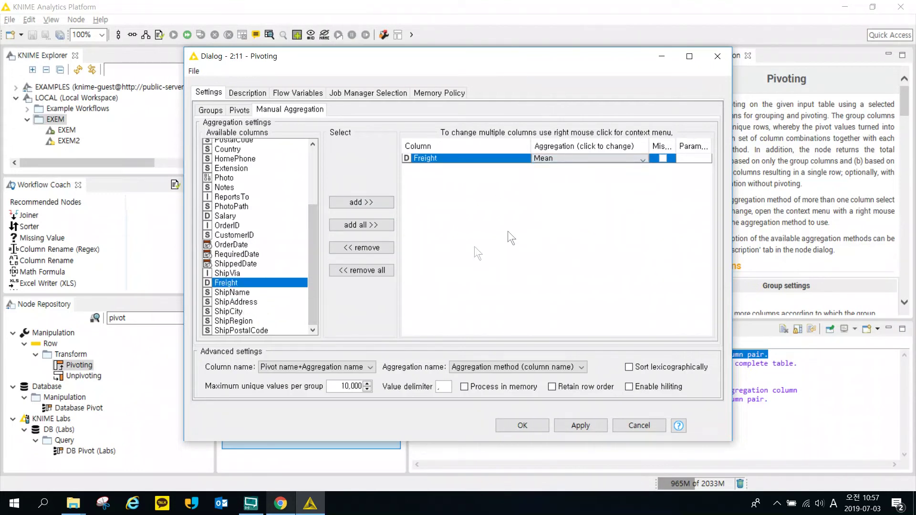
left_click(255, 303)
left_click(253, 292)
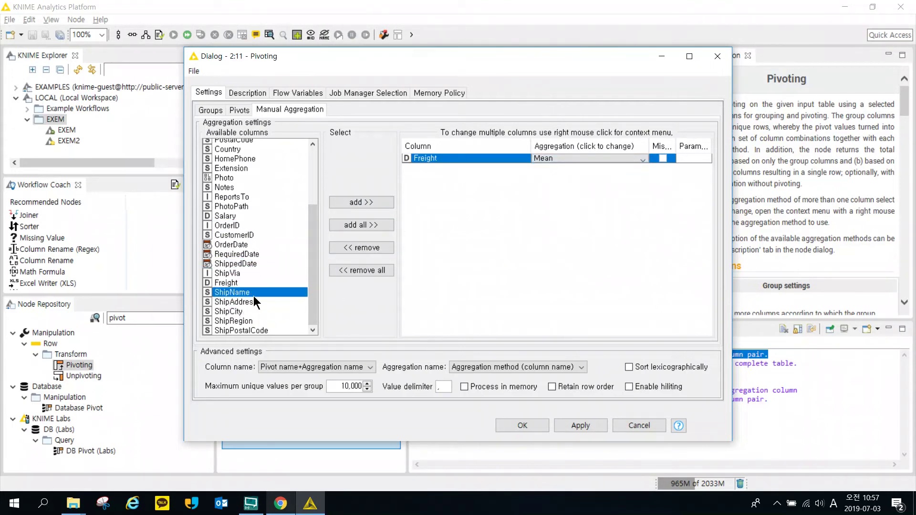
left_click(361, 202)
left_click(587, 173)
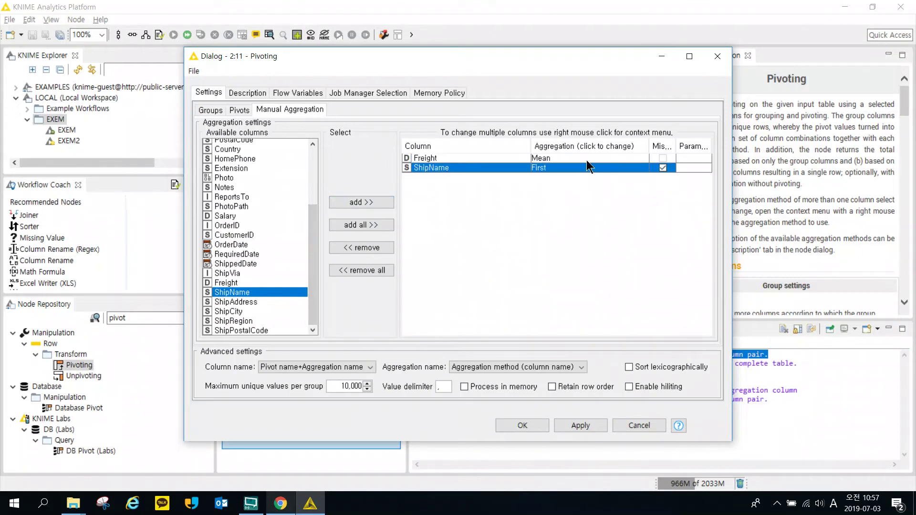
left_click(584, 168)
scroll(579, 248, "down", 1)
left_click(579, 239)
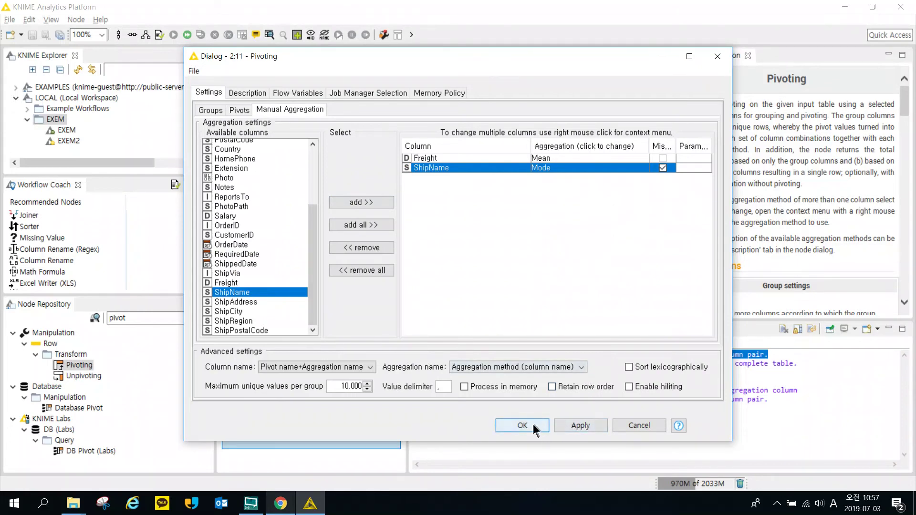
left_click(579, 425)
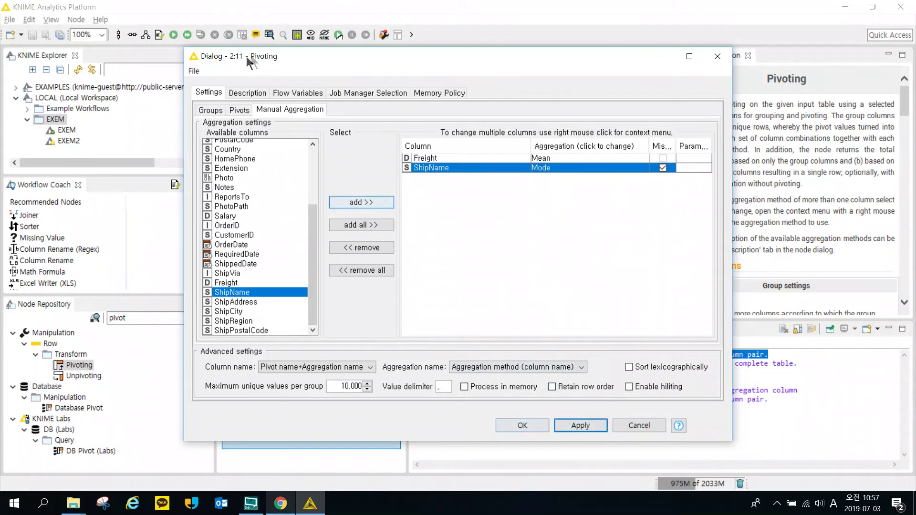
Step: Recheck the group, pivot and aggregation settings, confirm them, and execute the Pivoting node
left_click(212, 110)
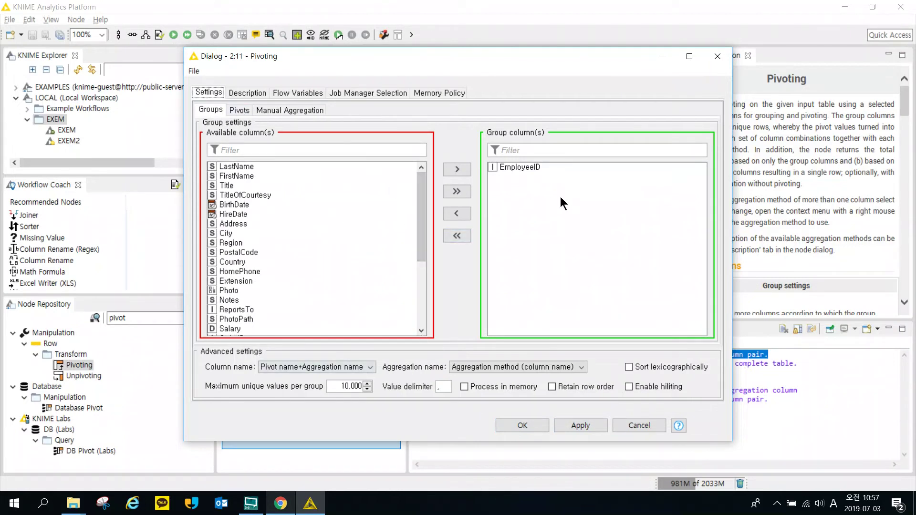
left_click(238, 109)
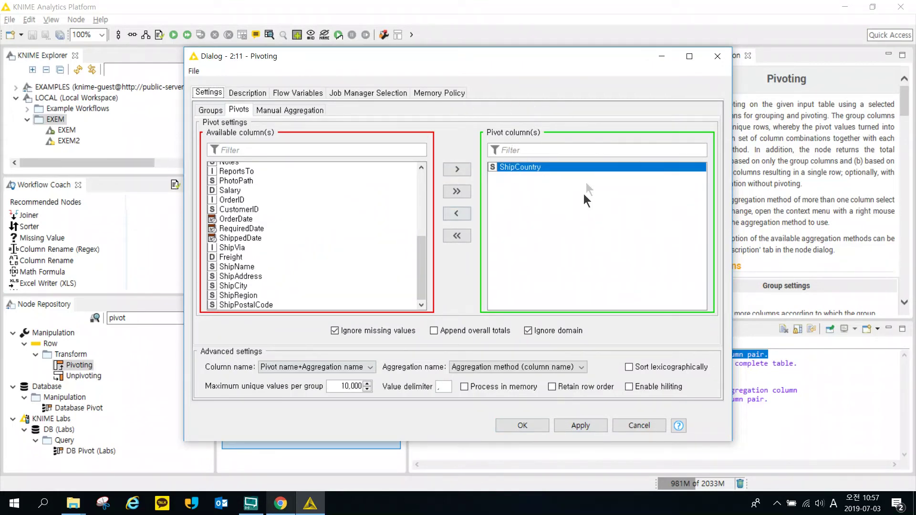
left_click(290, 111)
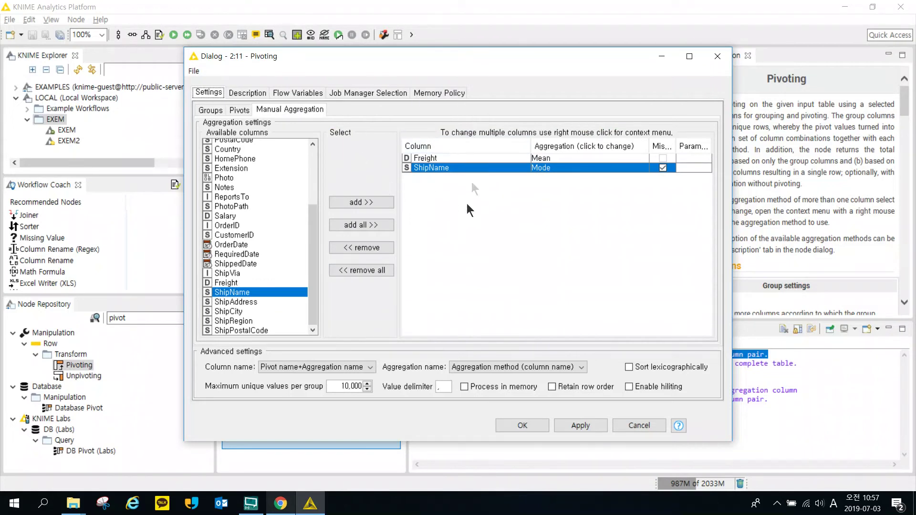
left_click(439, 200)
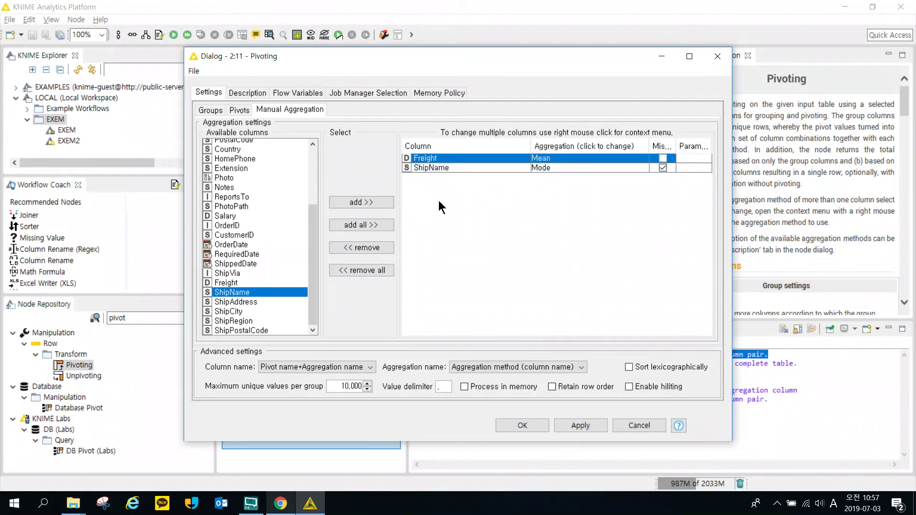
left_click(448, 171)
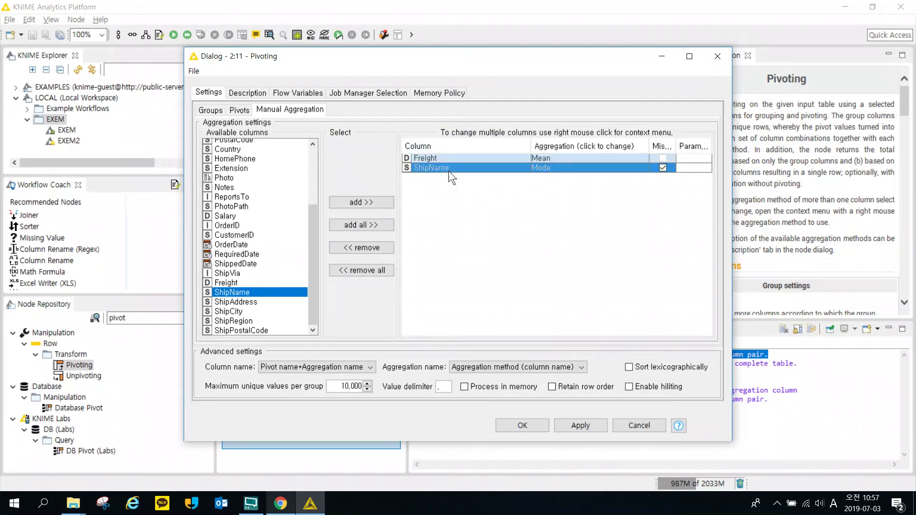
left_click(586, 426)
left_click(521, 425)
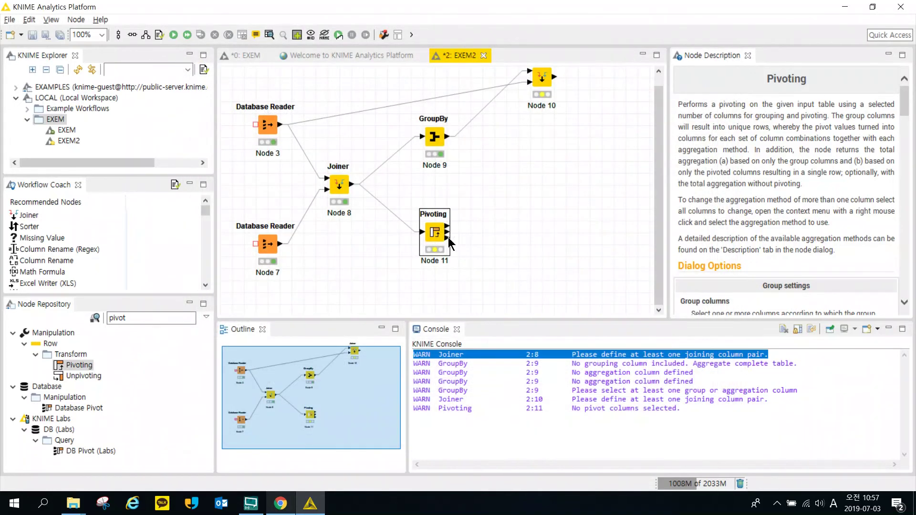
key("F7")
Step: Open the Pivoting node's pivot table and widen the Argentina Mean(Freight) and Mode(ShipName) columns to read their full names
right_click(439, 235)
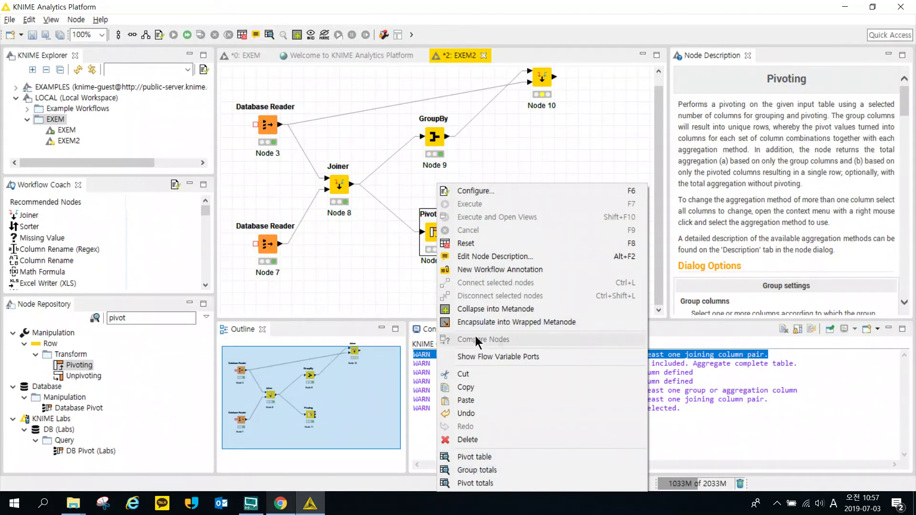
left_click(405, 285)
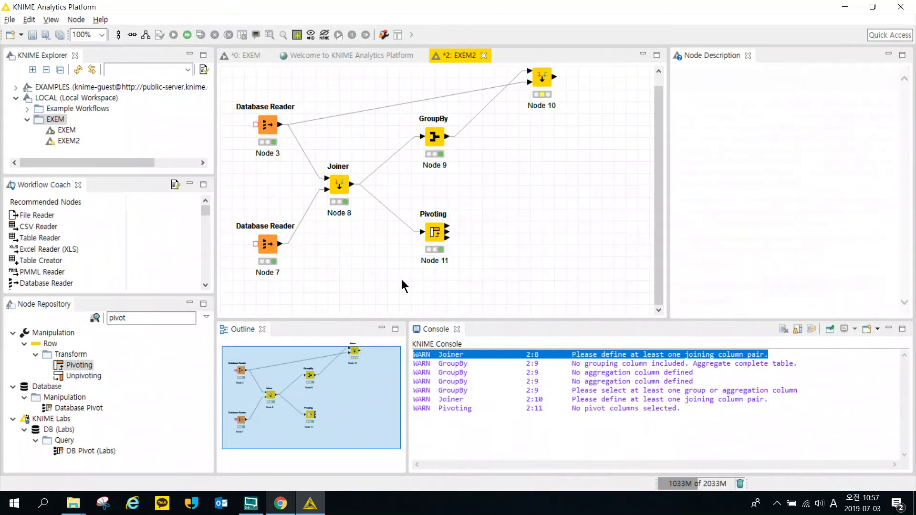
right_click(434, 233)
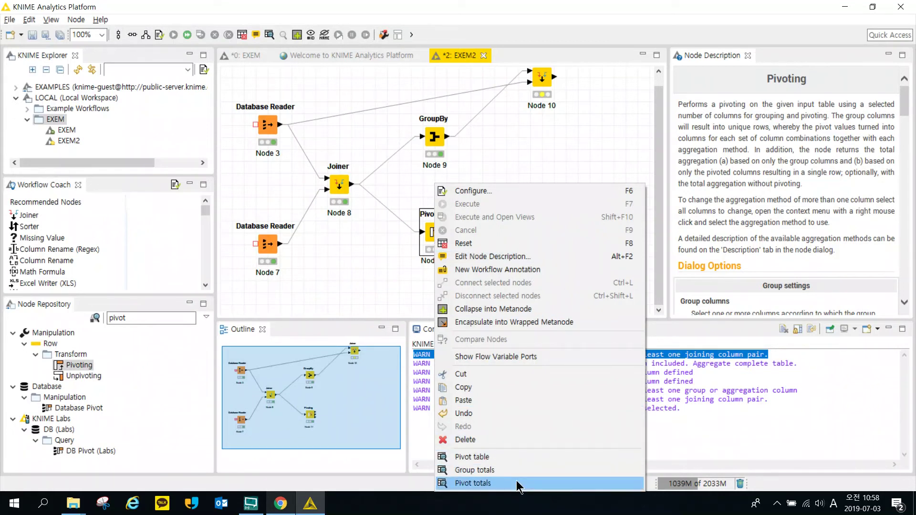
left_click(523, 457)
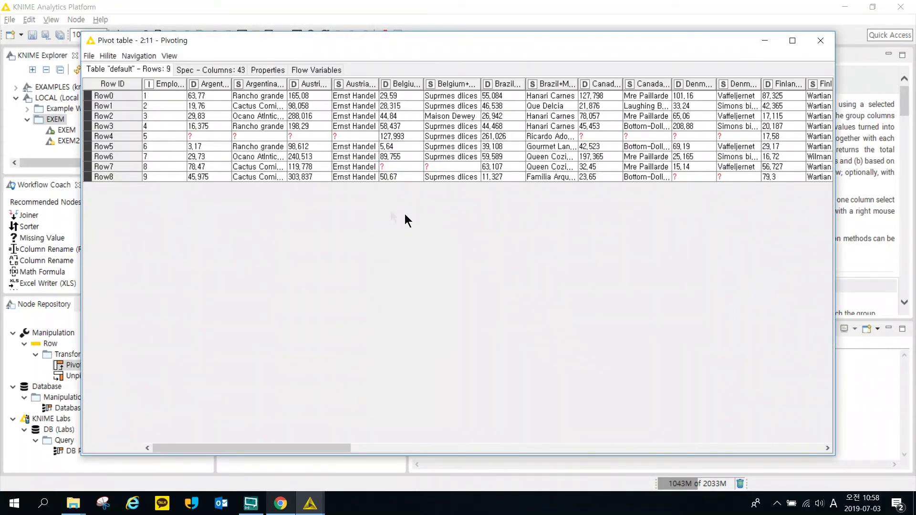
left_click_drag(231, 83, 299, 95)
left_click_drag(355, 83, 431, 81)
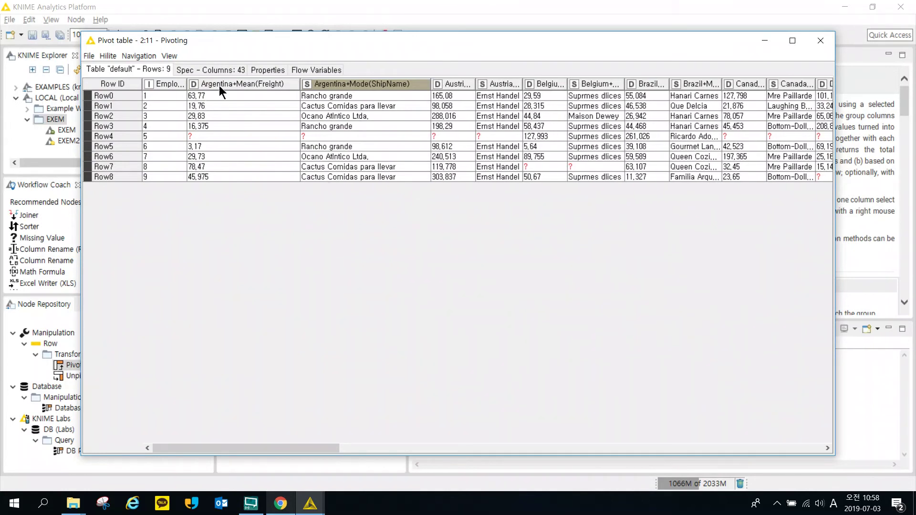
Step: Widen the Austria Mean(Freight), Austria Mode(ShipName) and Belgium Mean(Freight) columns to read their full names
left_click_drag(476, 84, 540, 84)
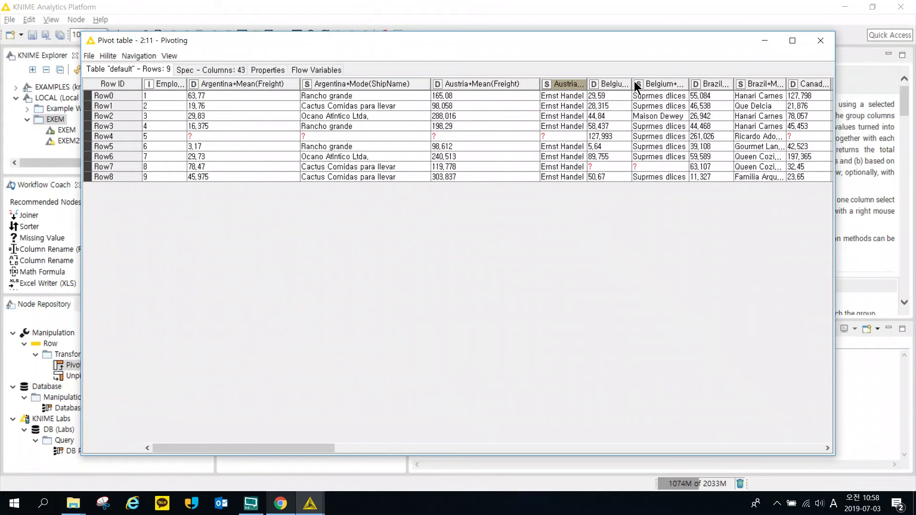
left_click_drag(632, 84, 704, 83)
left_click_drag(588, 84, 657, 84)
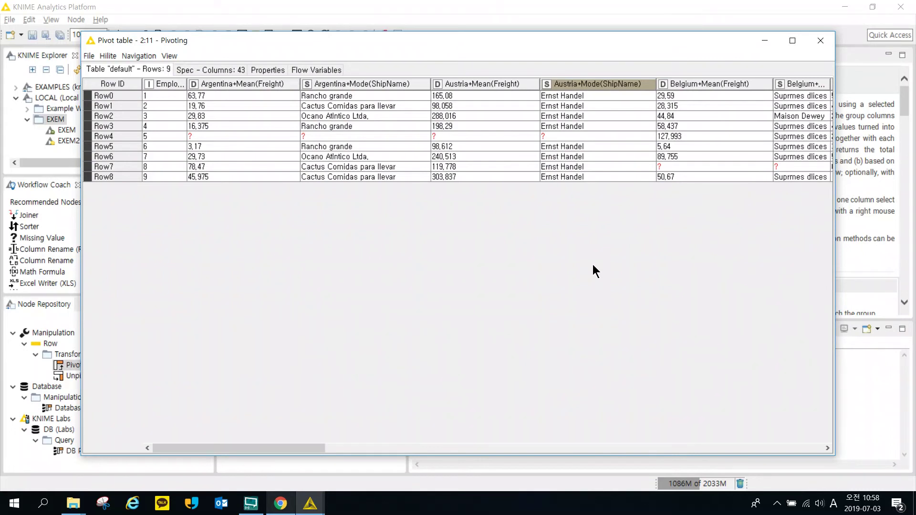
Step: Examine the Argentina mean freight and most frequent ship name for employee 1 in the pivot table
left_click(174, 96)
right_click(225, 84)
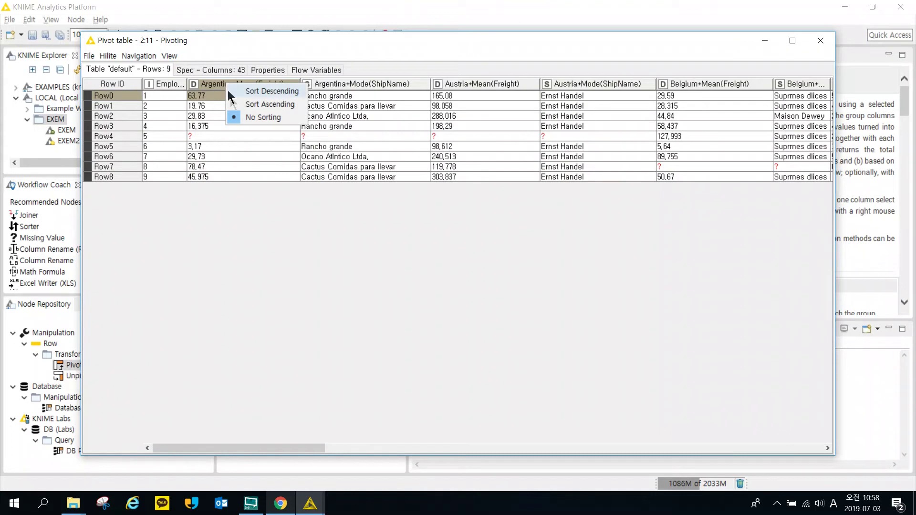
left_click(214, 95)
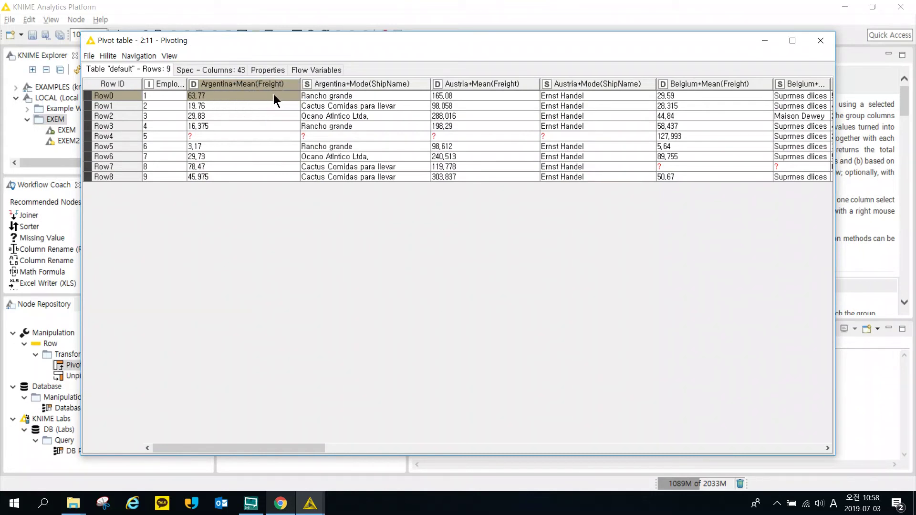
left_click(384, 95)
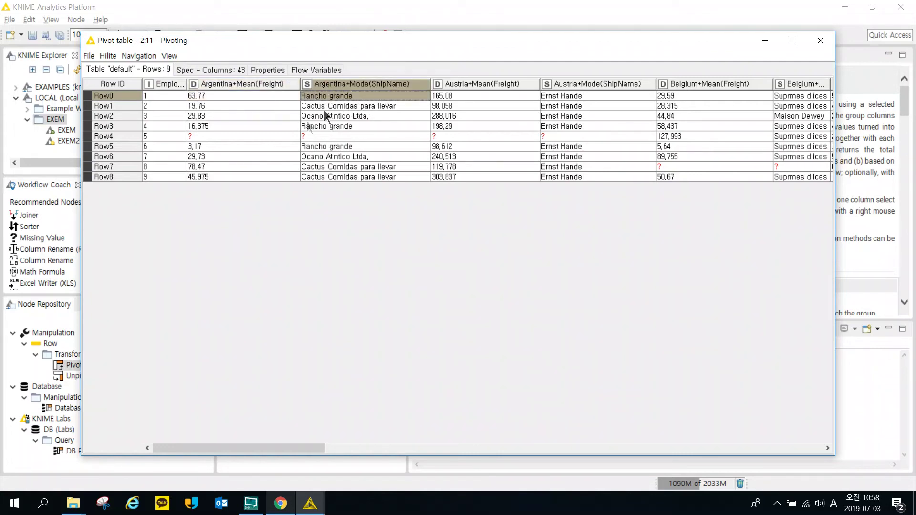
Step: Examine the missing values of employee 5 under Argentina and Austria and of employee 8 under Belgium
left_click_drag(256, 136, 560, 135)
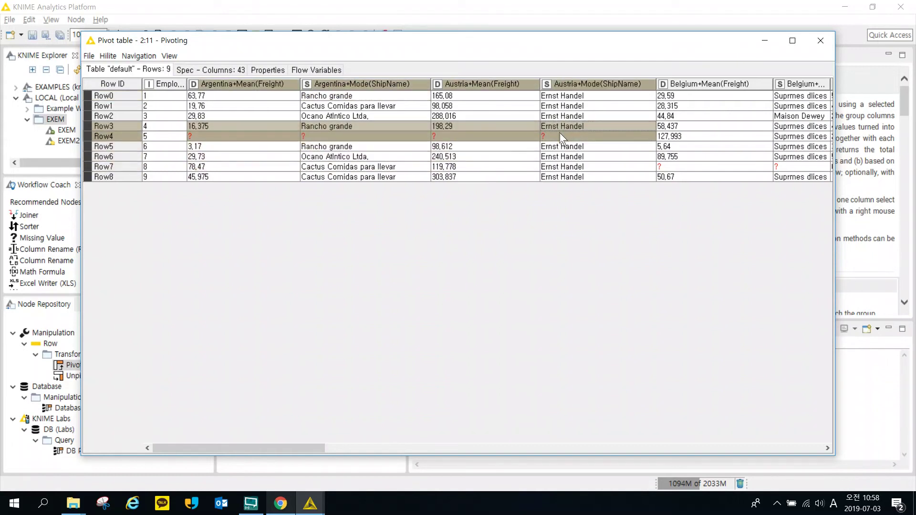
left_click(163, 135)
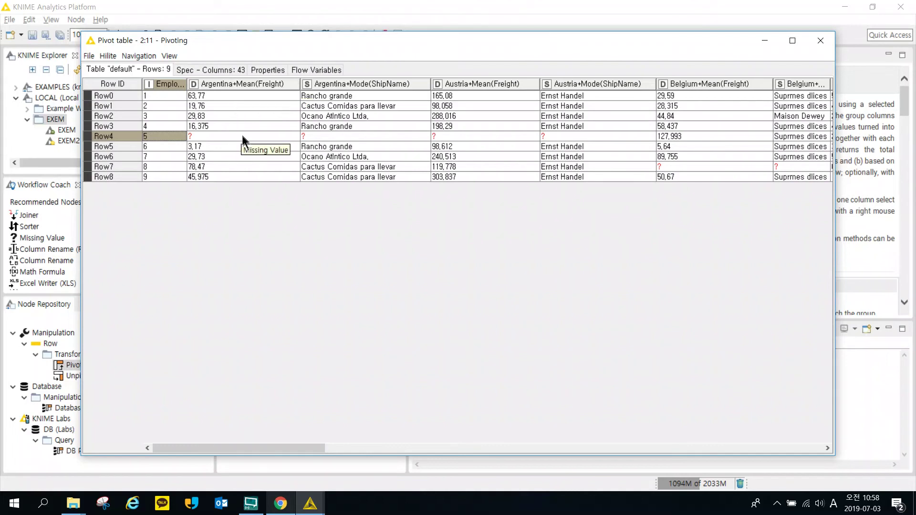
left_click_drag(258, 137, 325, 136)
left_click_drag(453, 136, 554, 138)
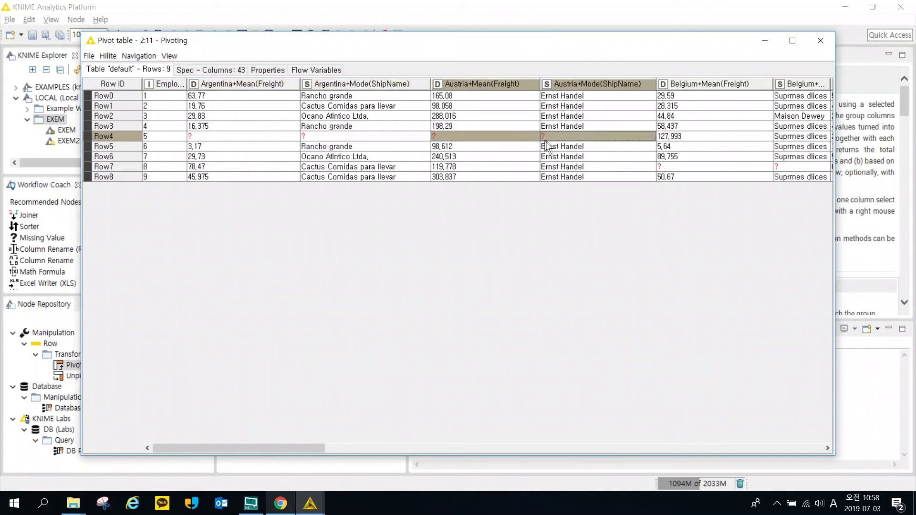
left_click(661, 166)
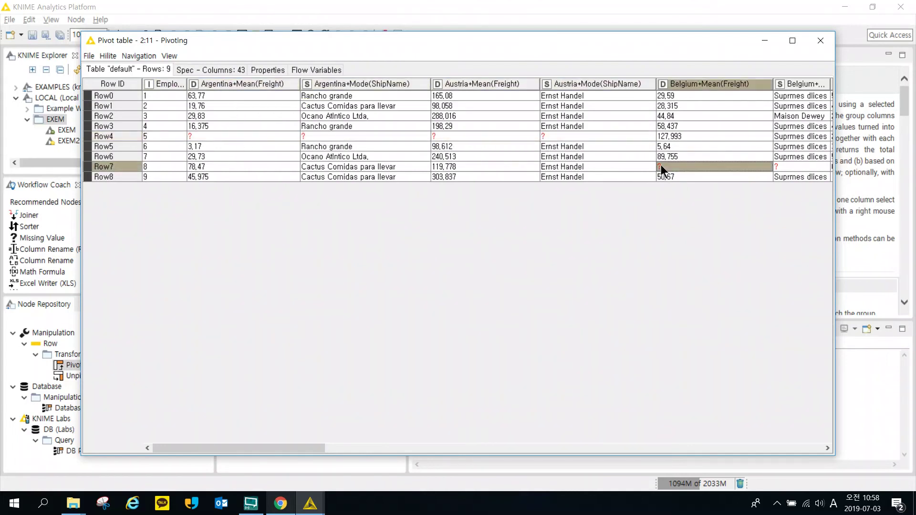
left_click(786, 164)
left_click_drag(668, 166, 783, 166)
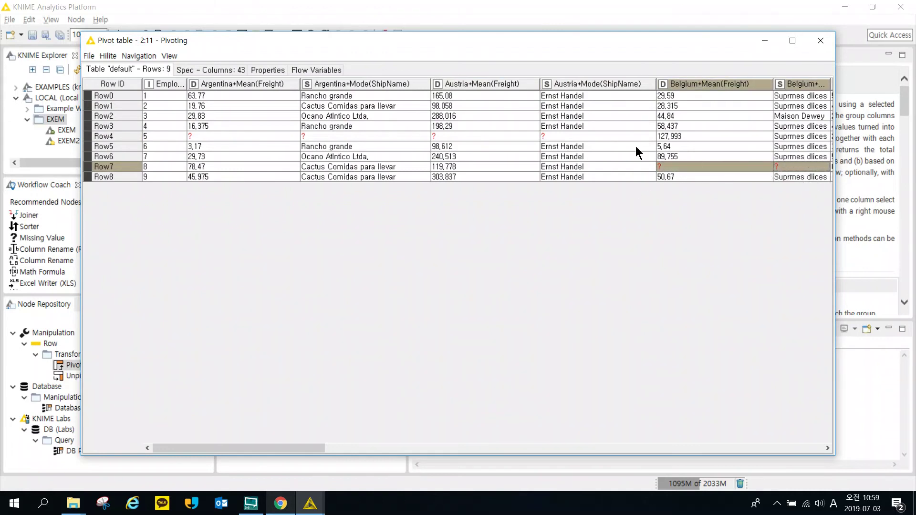
left_click_drag(619, 137, 205, 136)
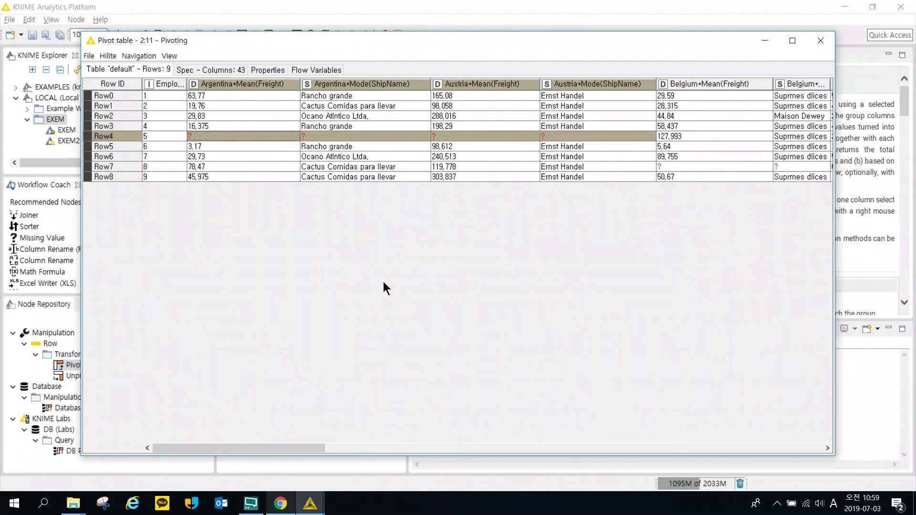
Step: Compare the Austria and Argentina values across the employee rows, and close the pivot table
left_click(554, 177)
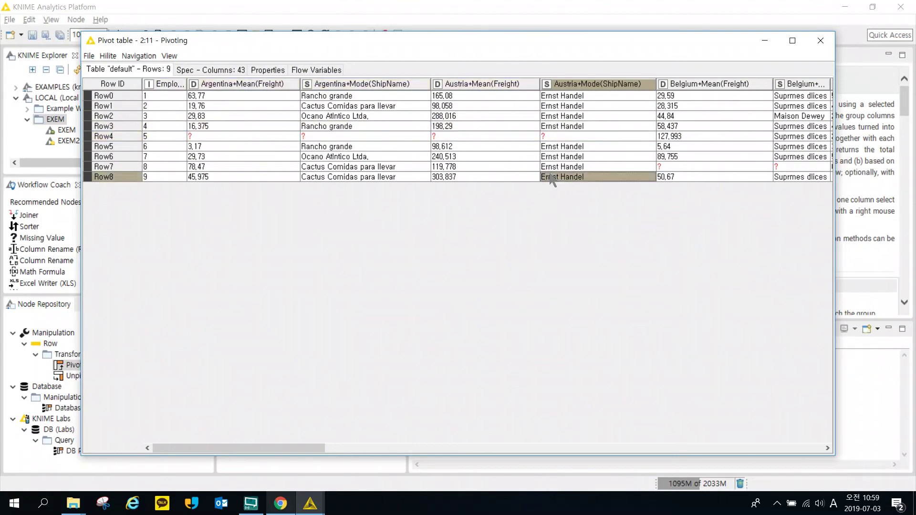
left_click(475, 171)
left_click(503, 95)
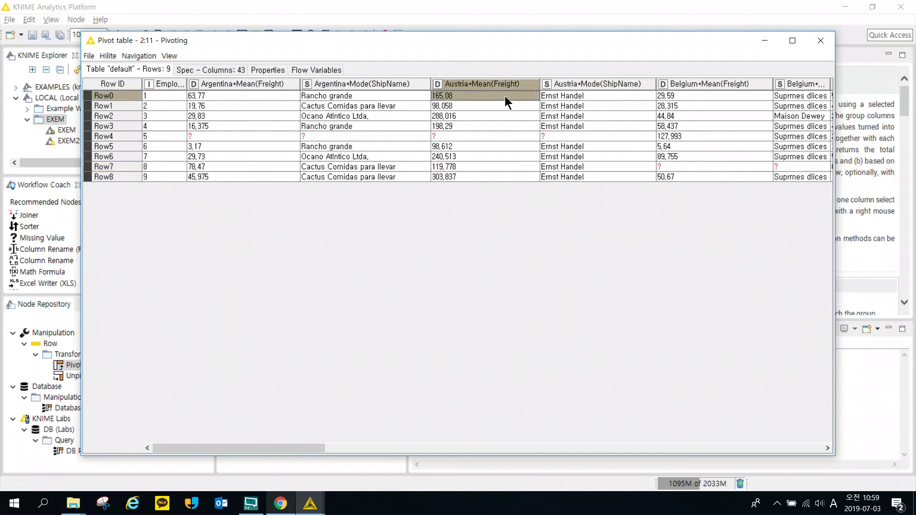
left_click_drag(264, 96, 344, 96)
left_click_drag(289, 98, 274, 209)
left_click(221, 173)
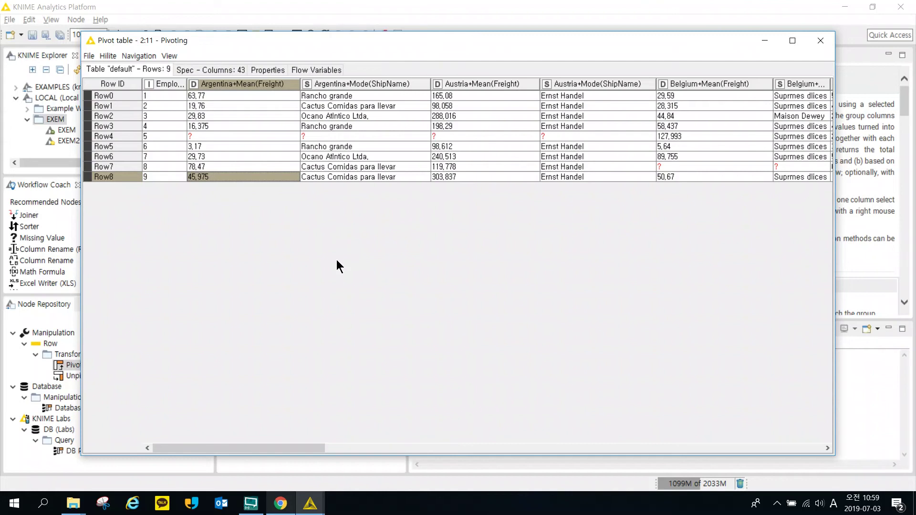
left_click(821, 38)
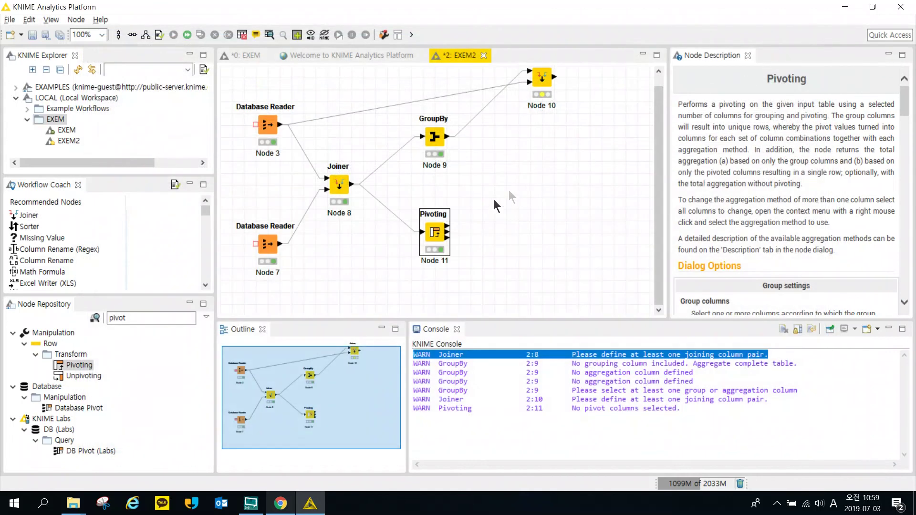
Step: Reopen the Pivoting node's configuration and review its group, pivot and manual aggregation settings
double_click(430, 236)
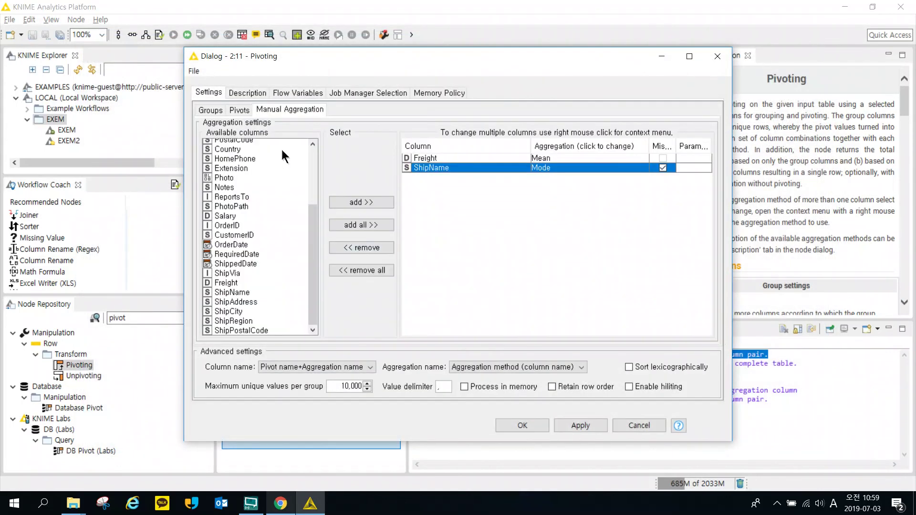
left_click(221, 110)
left_click(239, 111)
left_click(278, 111)
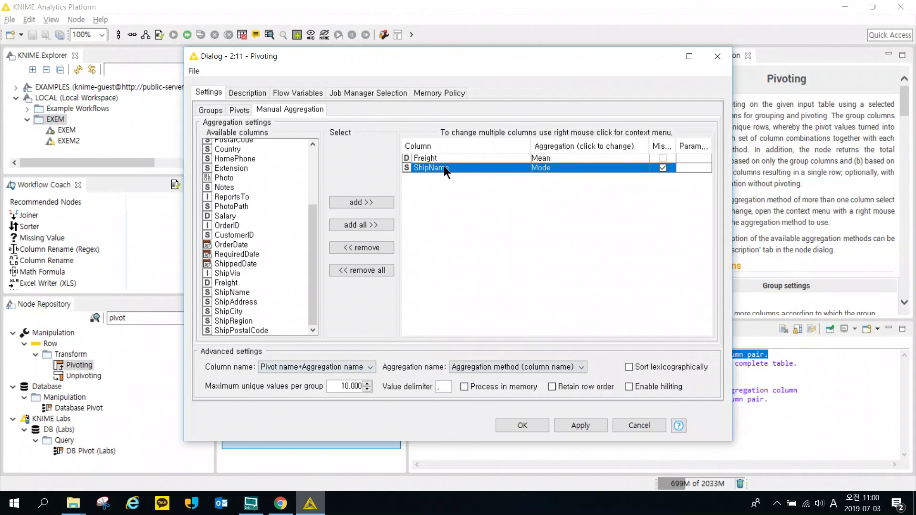
Step: Review the available naming options for Column name and Aggregation name in the Pivoting node's advanced settings
left_click(346, 368)
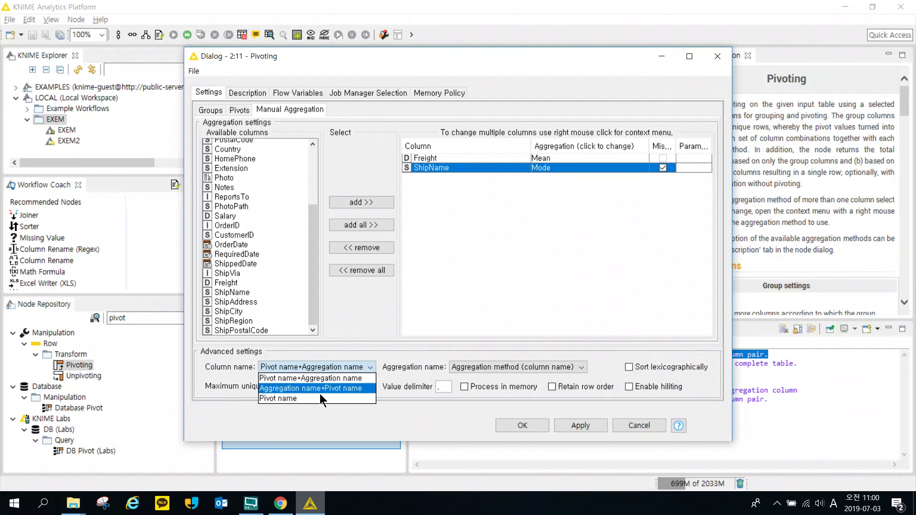
left_click(453, 350)
left_click(487, 368)
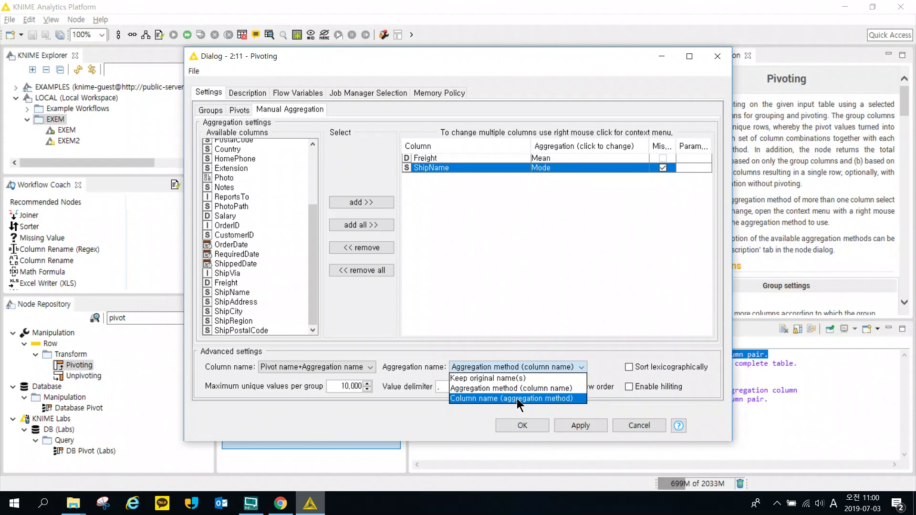
left_click(540, 354)
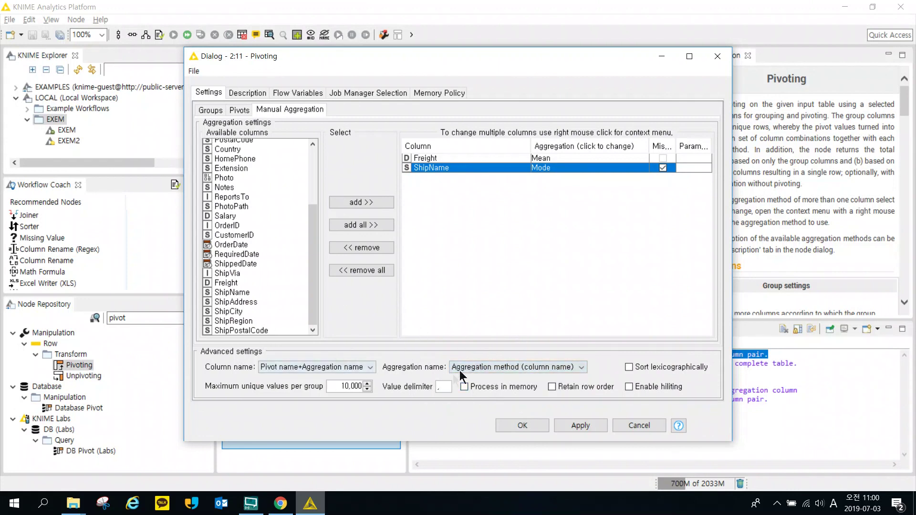
Step: Recheck the ShipCountry pivot, EmployeeID group and Freight and ShipName aggregations, and confirm the Pivoting configuration without changes
left_click(238, 110)
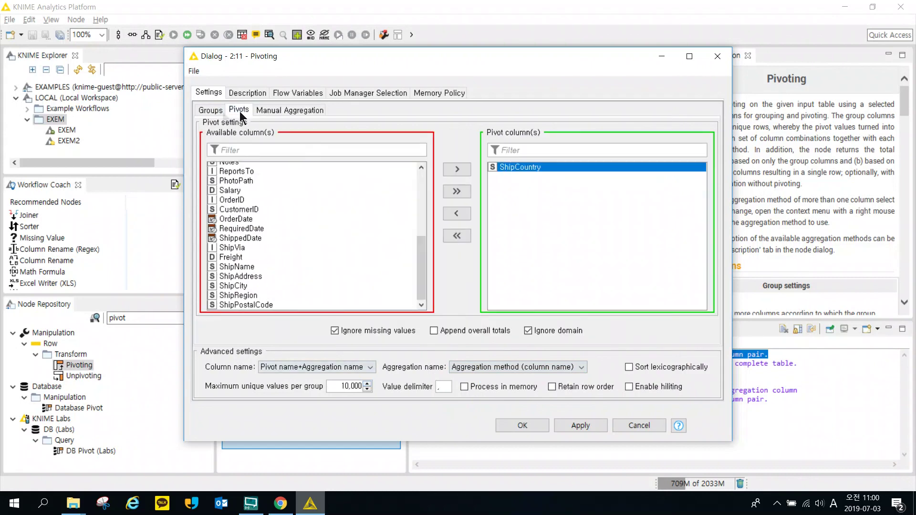
left_click(213, 111)
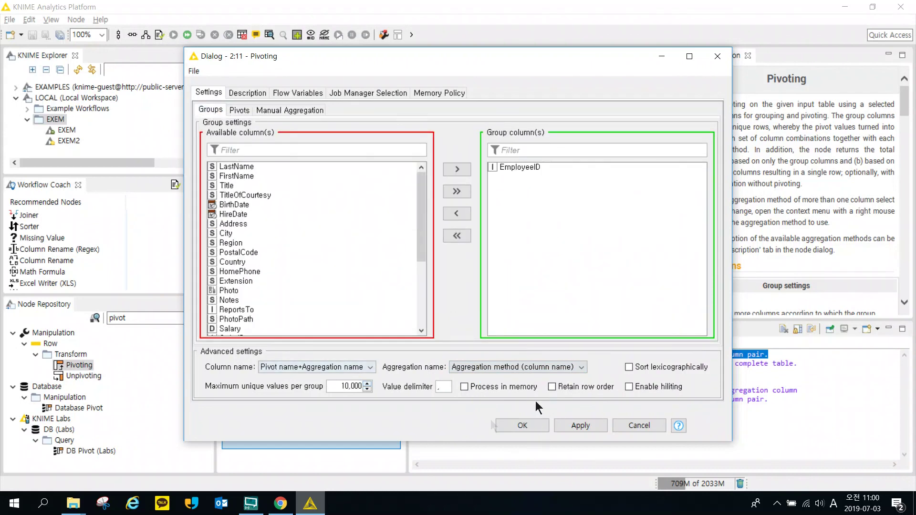
left_click(241, 110)
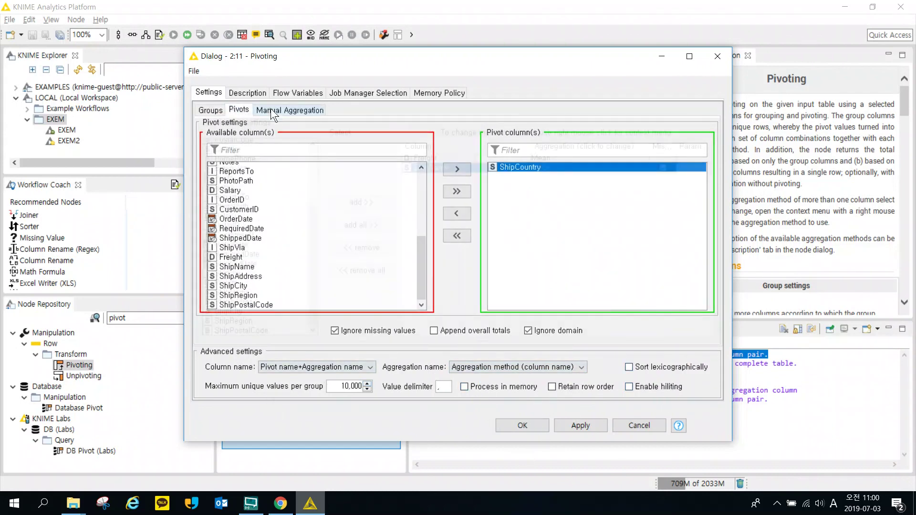
left_click(270, 110)
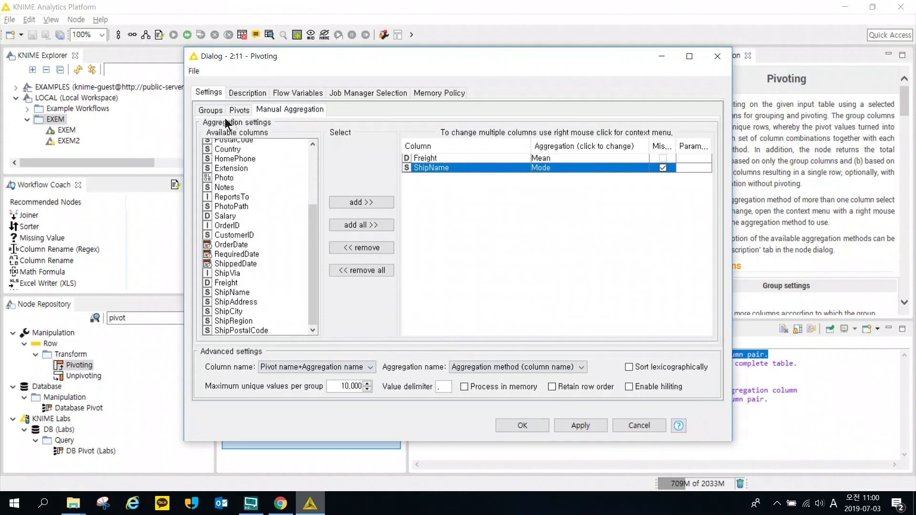
left_click(522, 425)
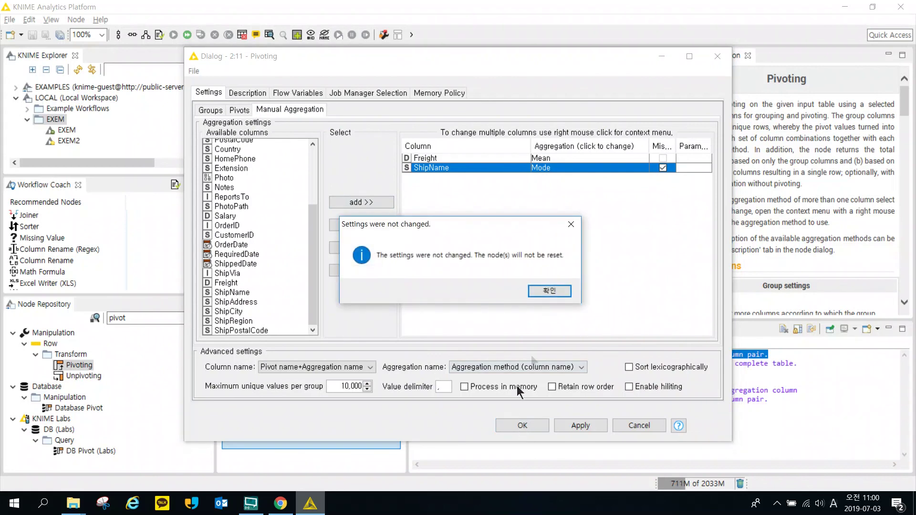
left_click(555, 291)
left_click(451, 128)
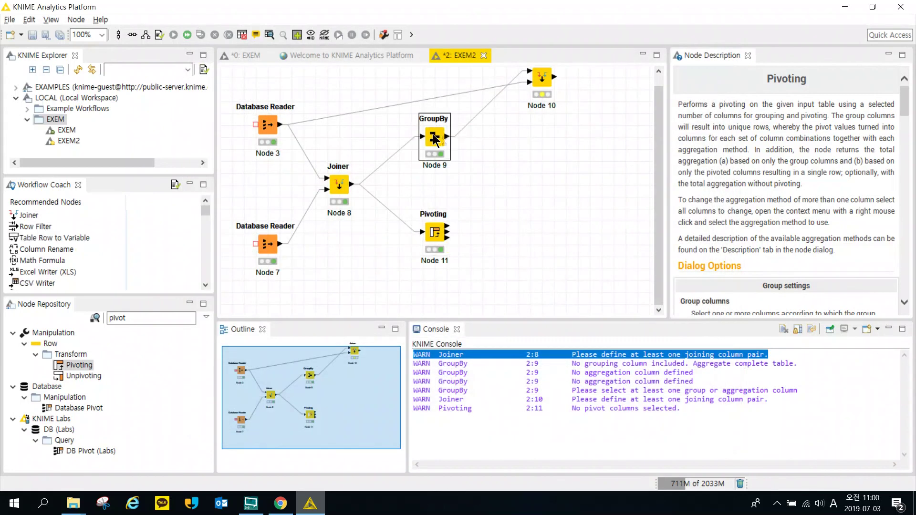
left_click(347, 188)
mouse_move(500, 135)
left_mouse_down()
mouse_move(399, 236)
mouse_move(337, 266)
left_mouse_up()
left_click(508, 278)
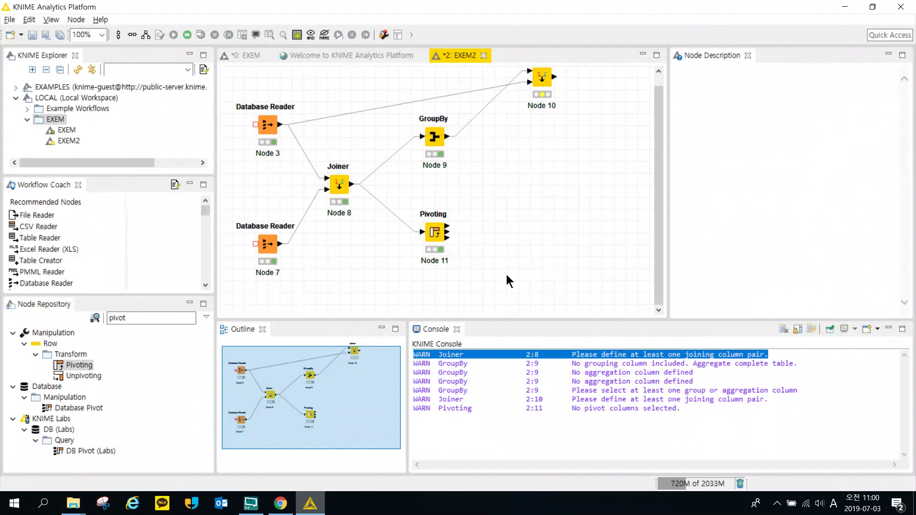